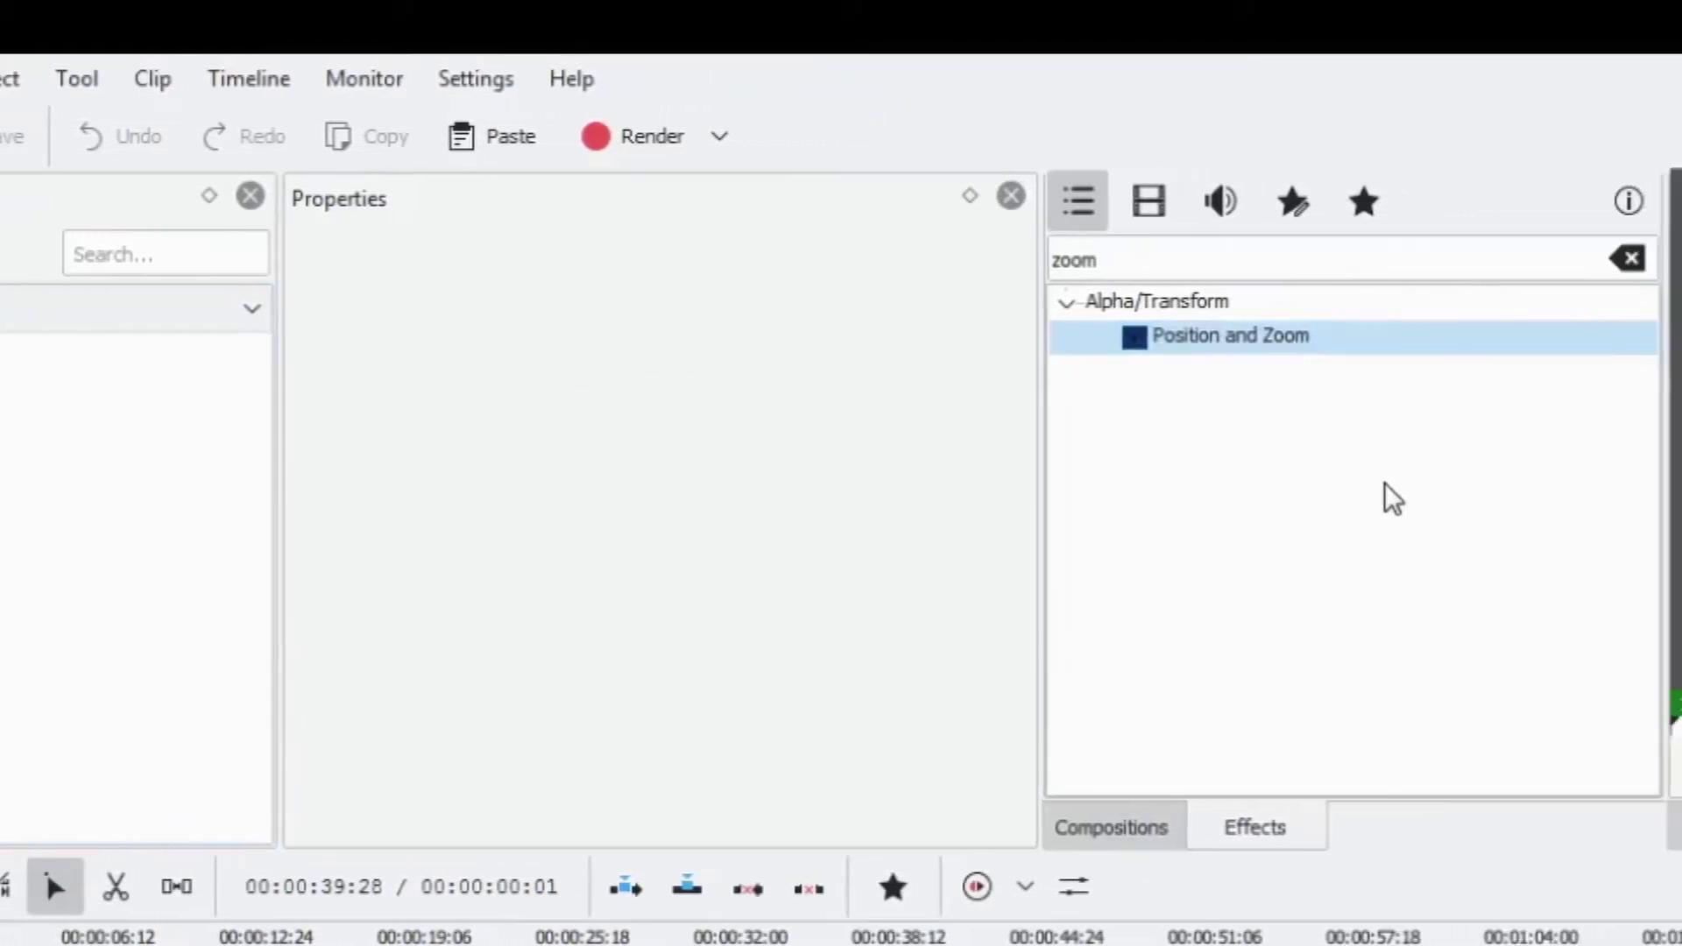
Step: Clear the "zoom" search from the effects list and collapse the Alpha/Transform category
click(1556, 307)
click(1574, 258)
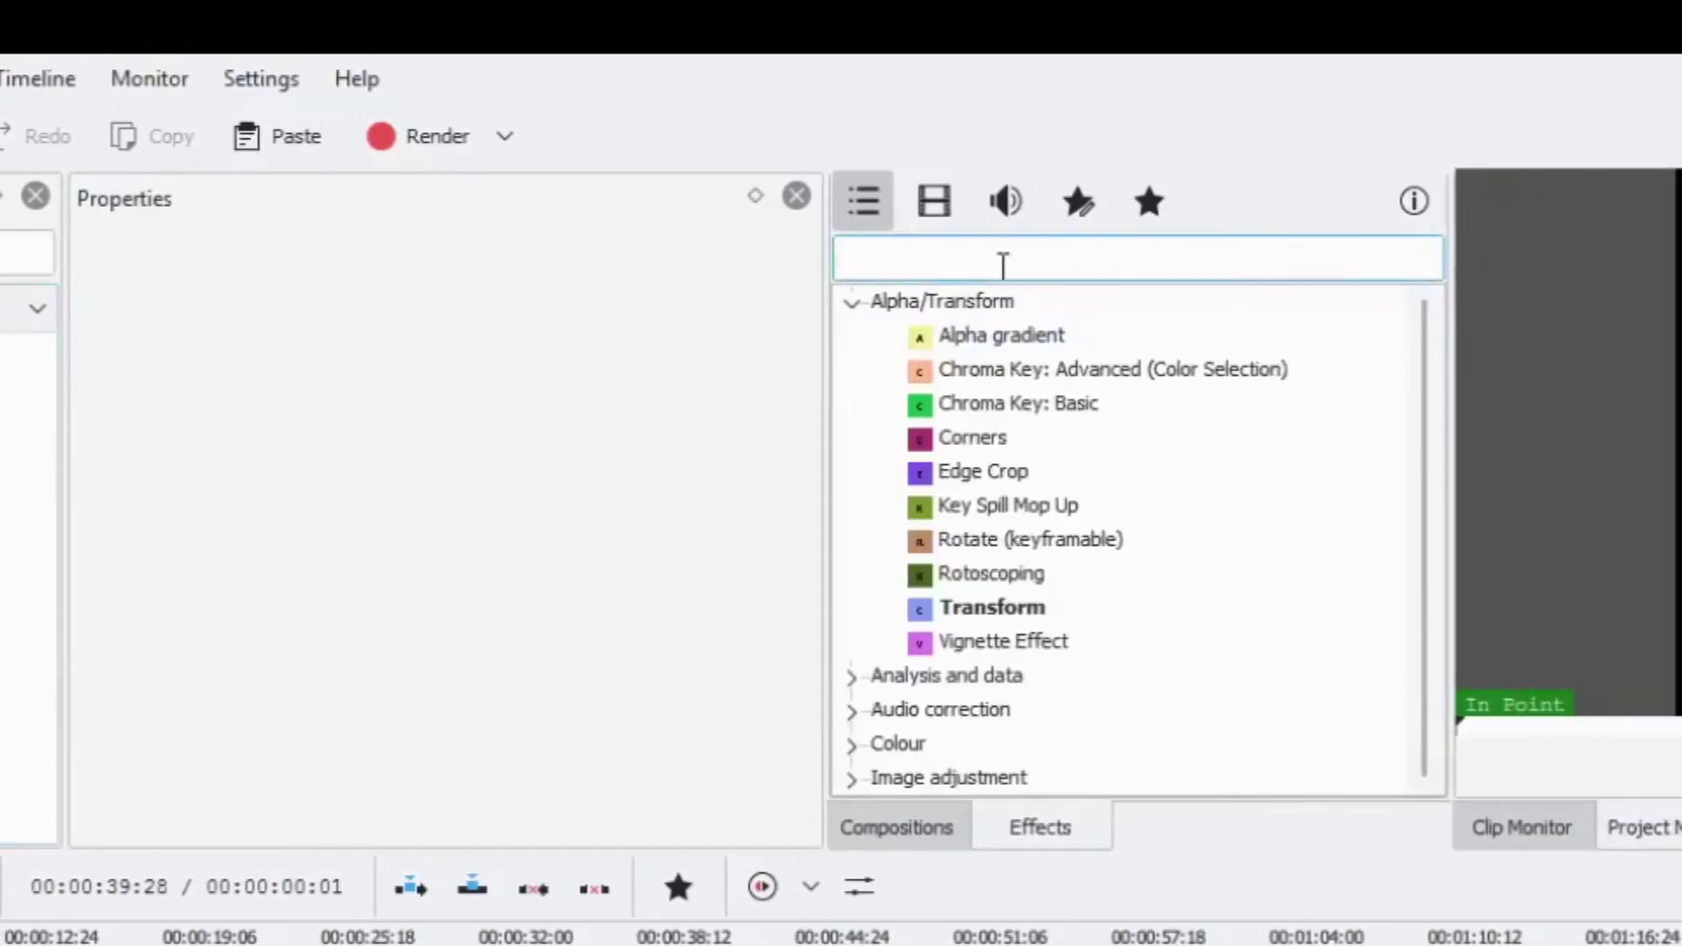
click(797, 302)
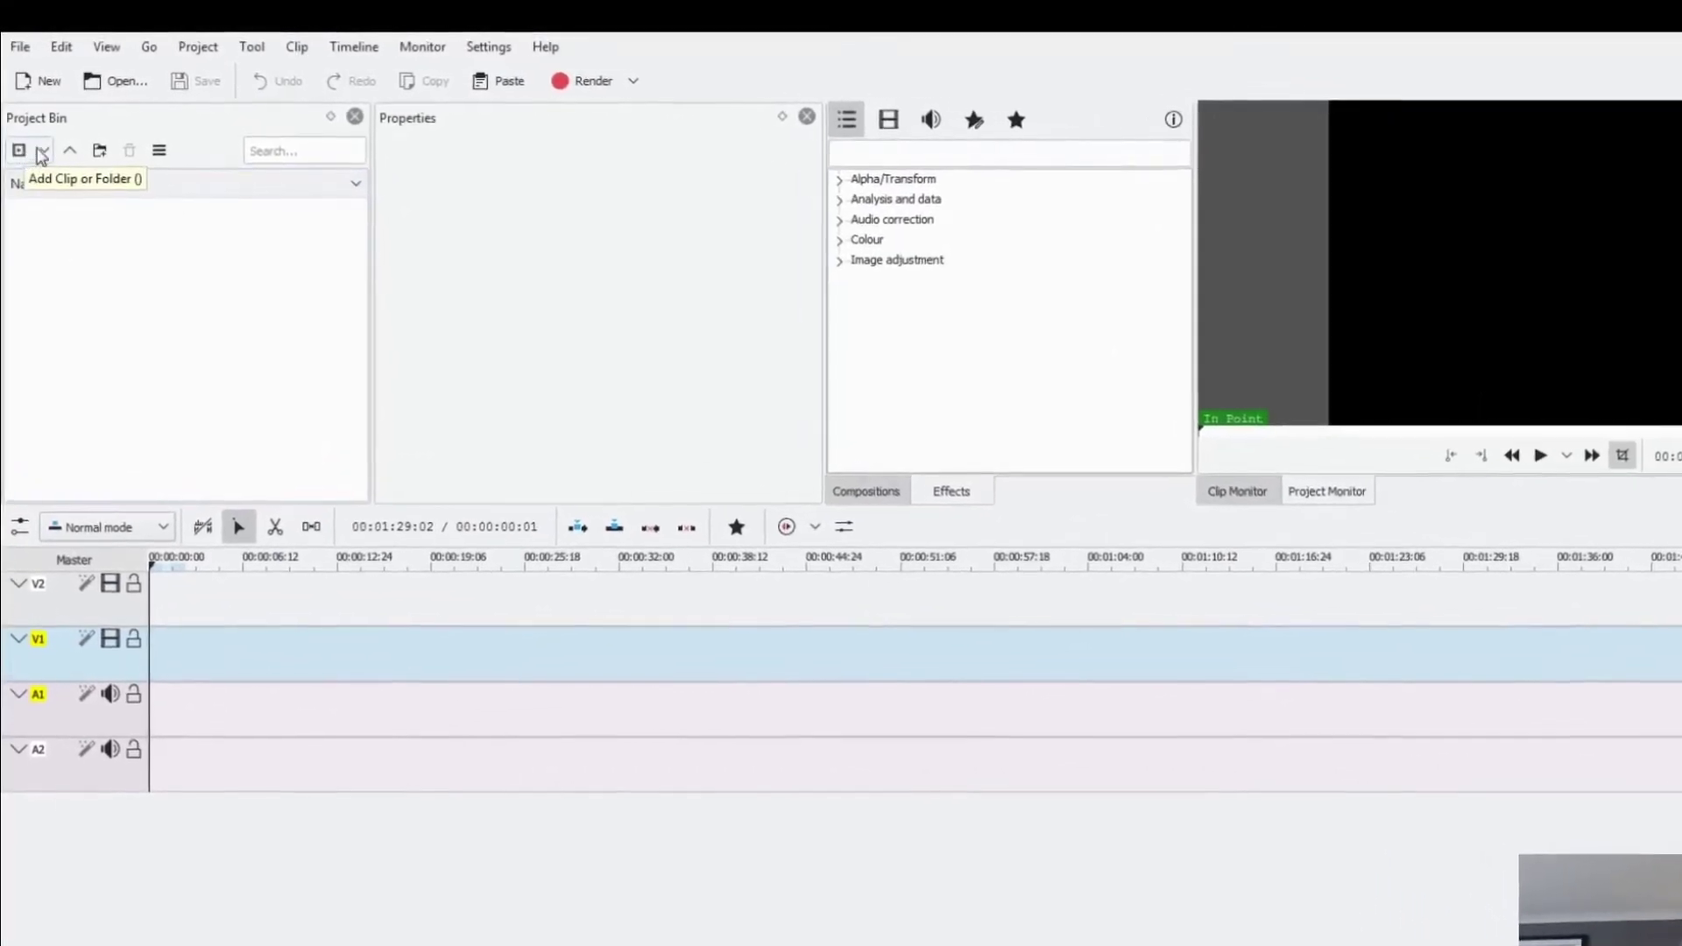
click(27, 155)
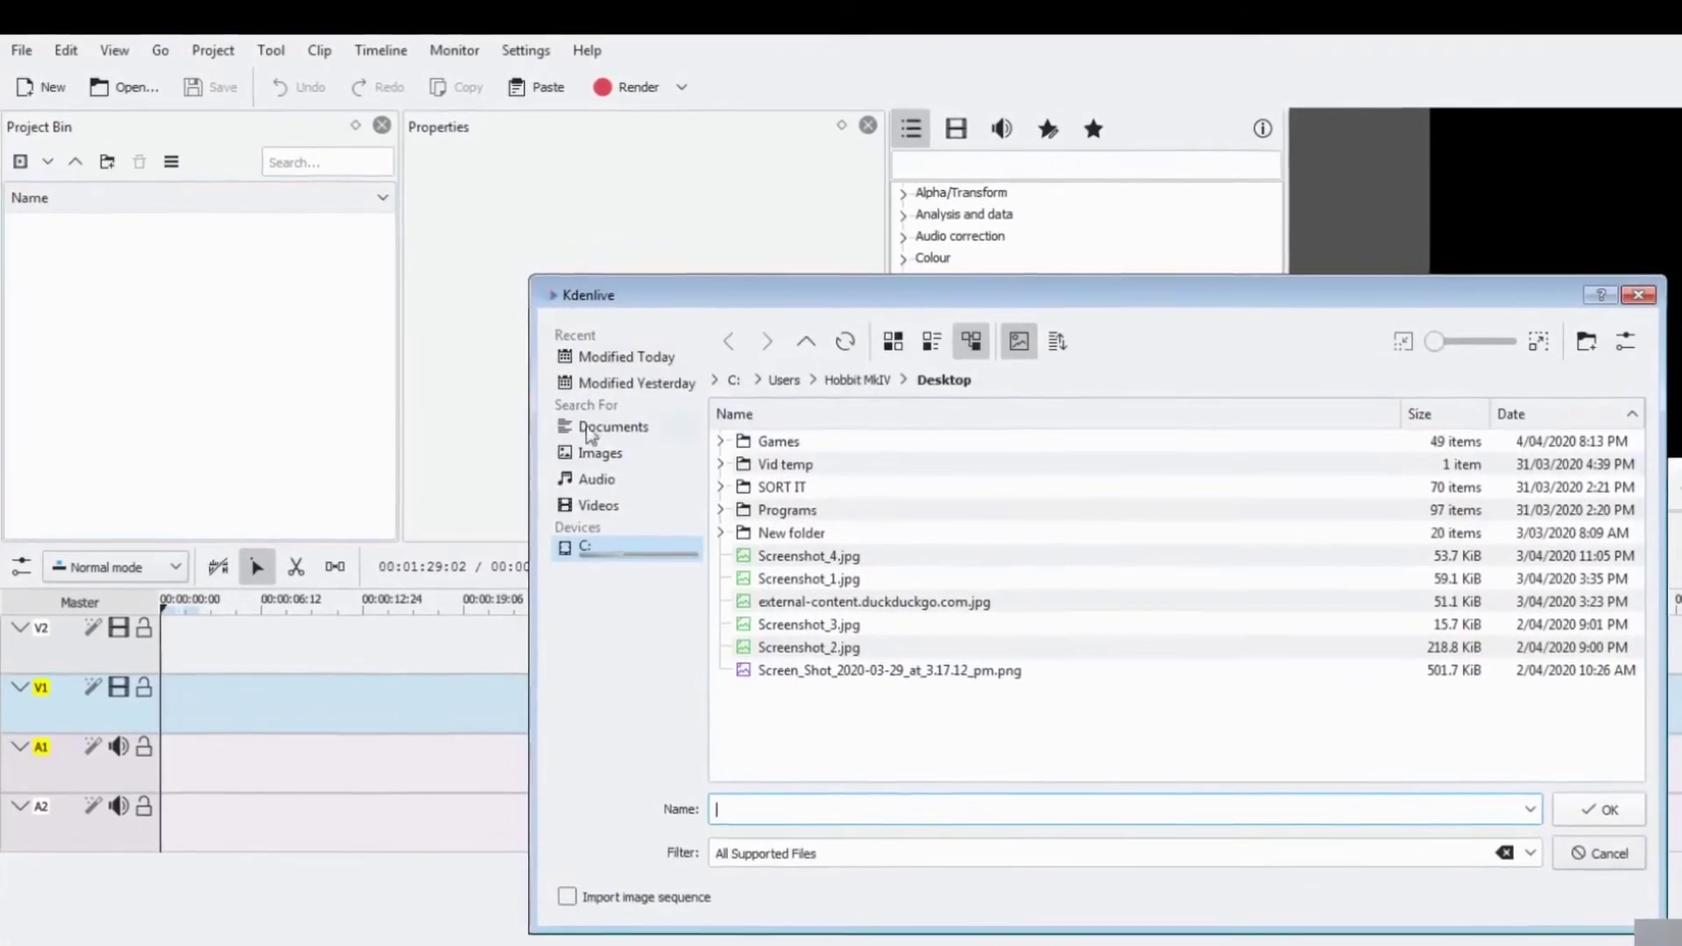
click(611, 517)
click(607, 487)
click(610, 460)
click(644, 454)
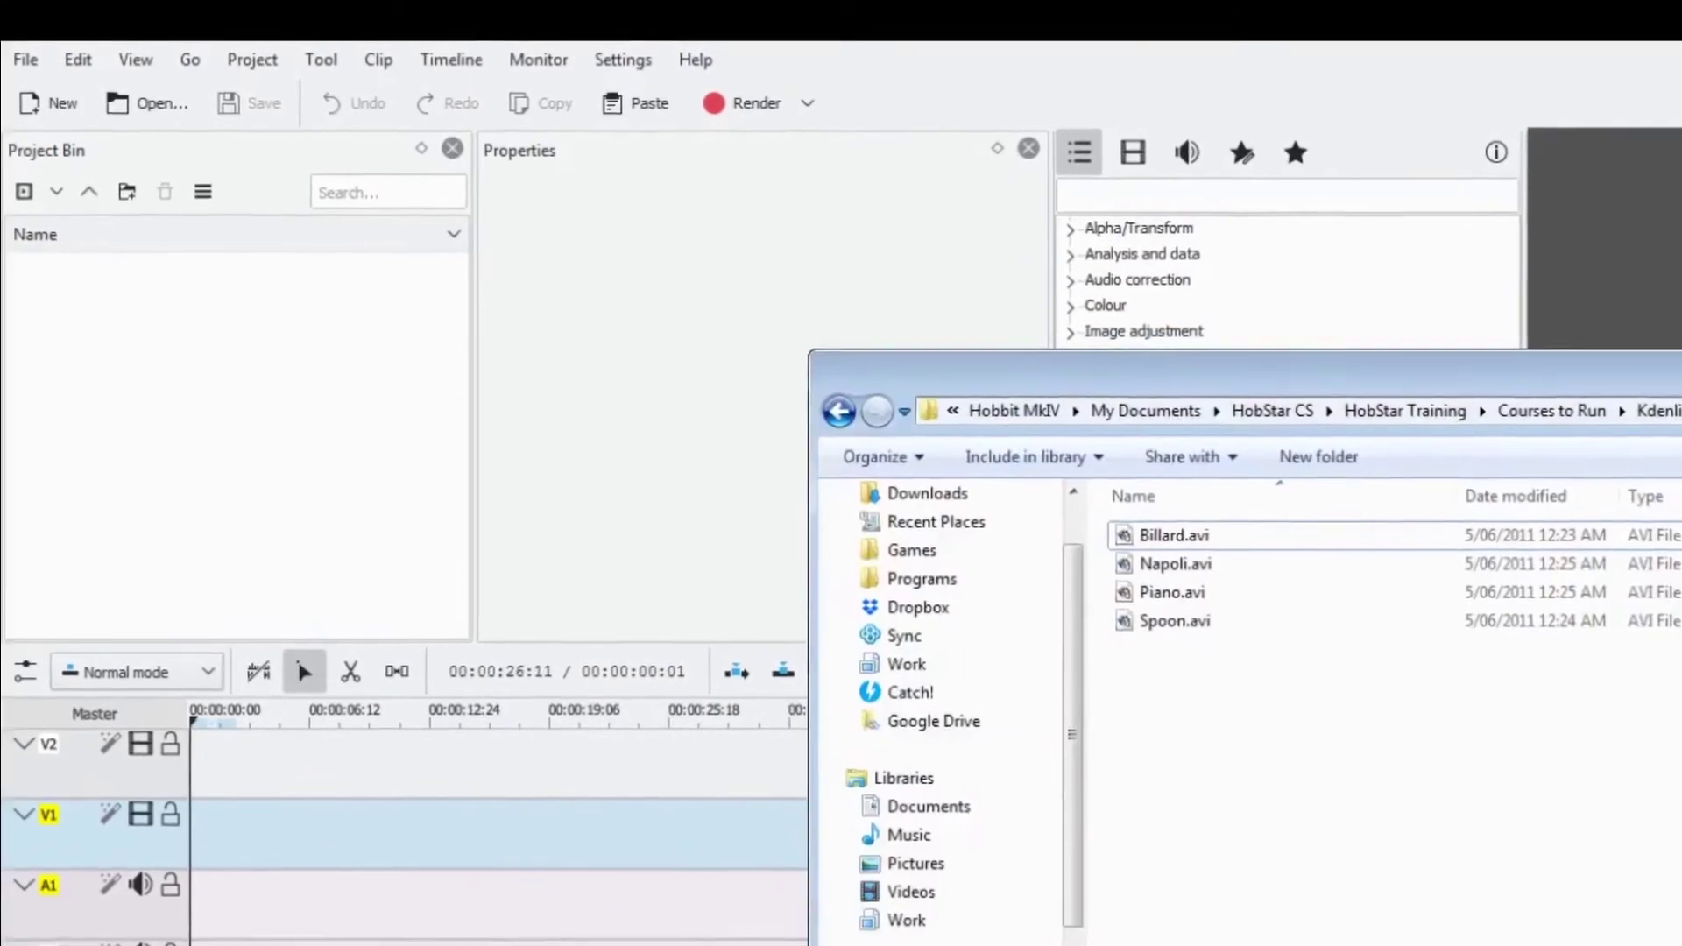
Step: Import Billard.avi, Napoli.avi, Piano.avi and Spoon.avi from the file explorer into the project bin and switch to the clip profile HD 720p 23.98 fps
drag(1410, 829, 1222, 573)
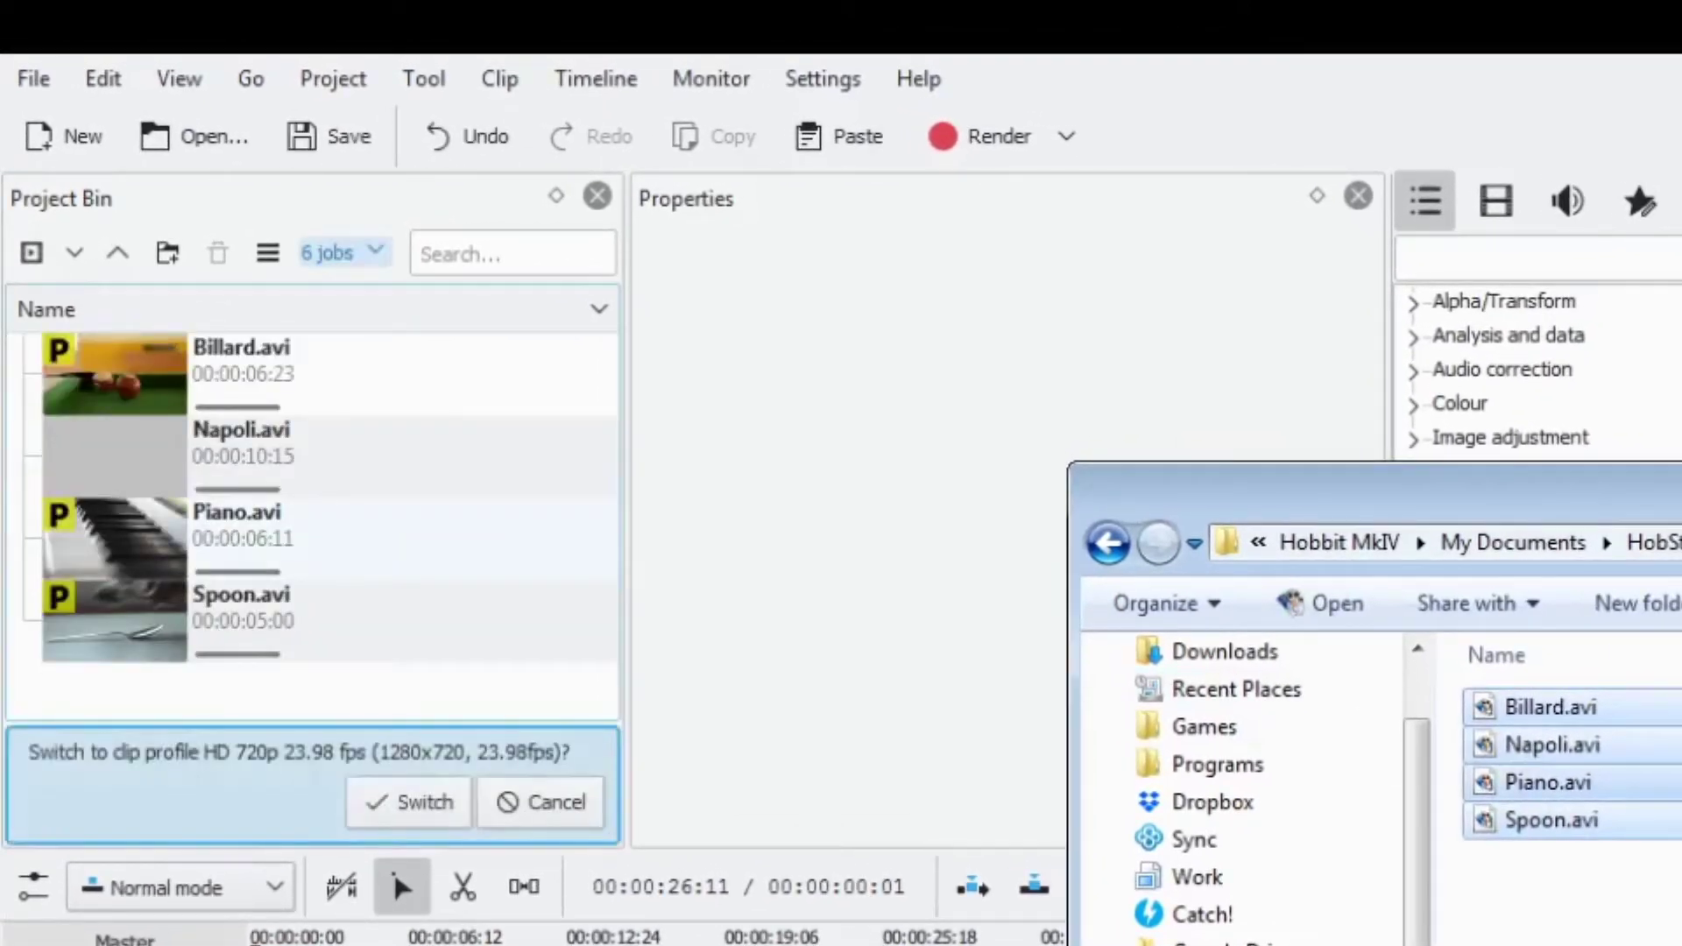
click(127, 791)
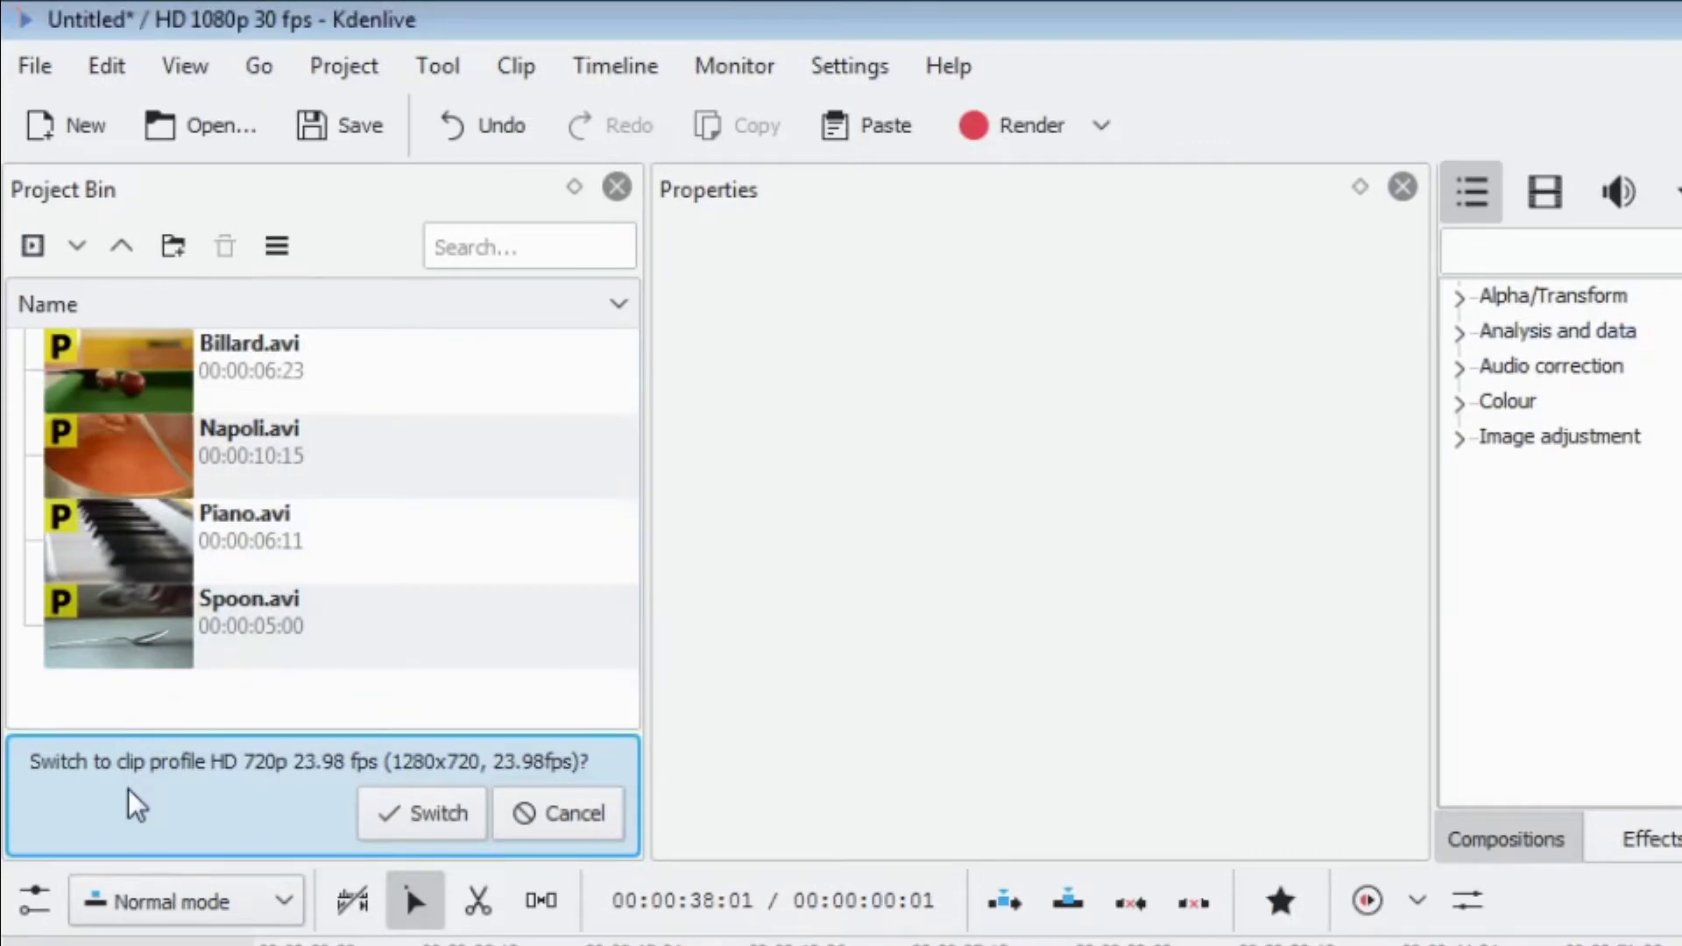
click(418, 821)
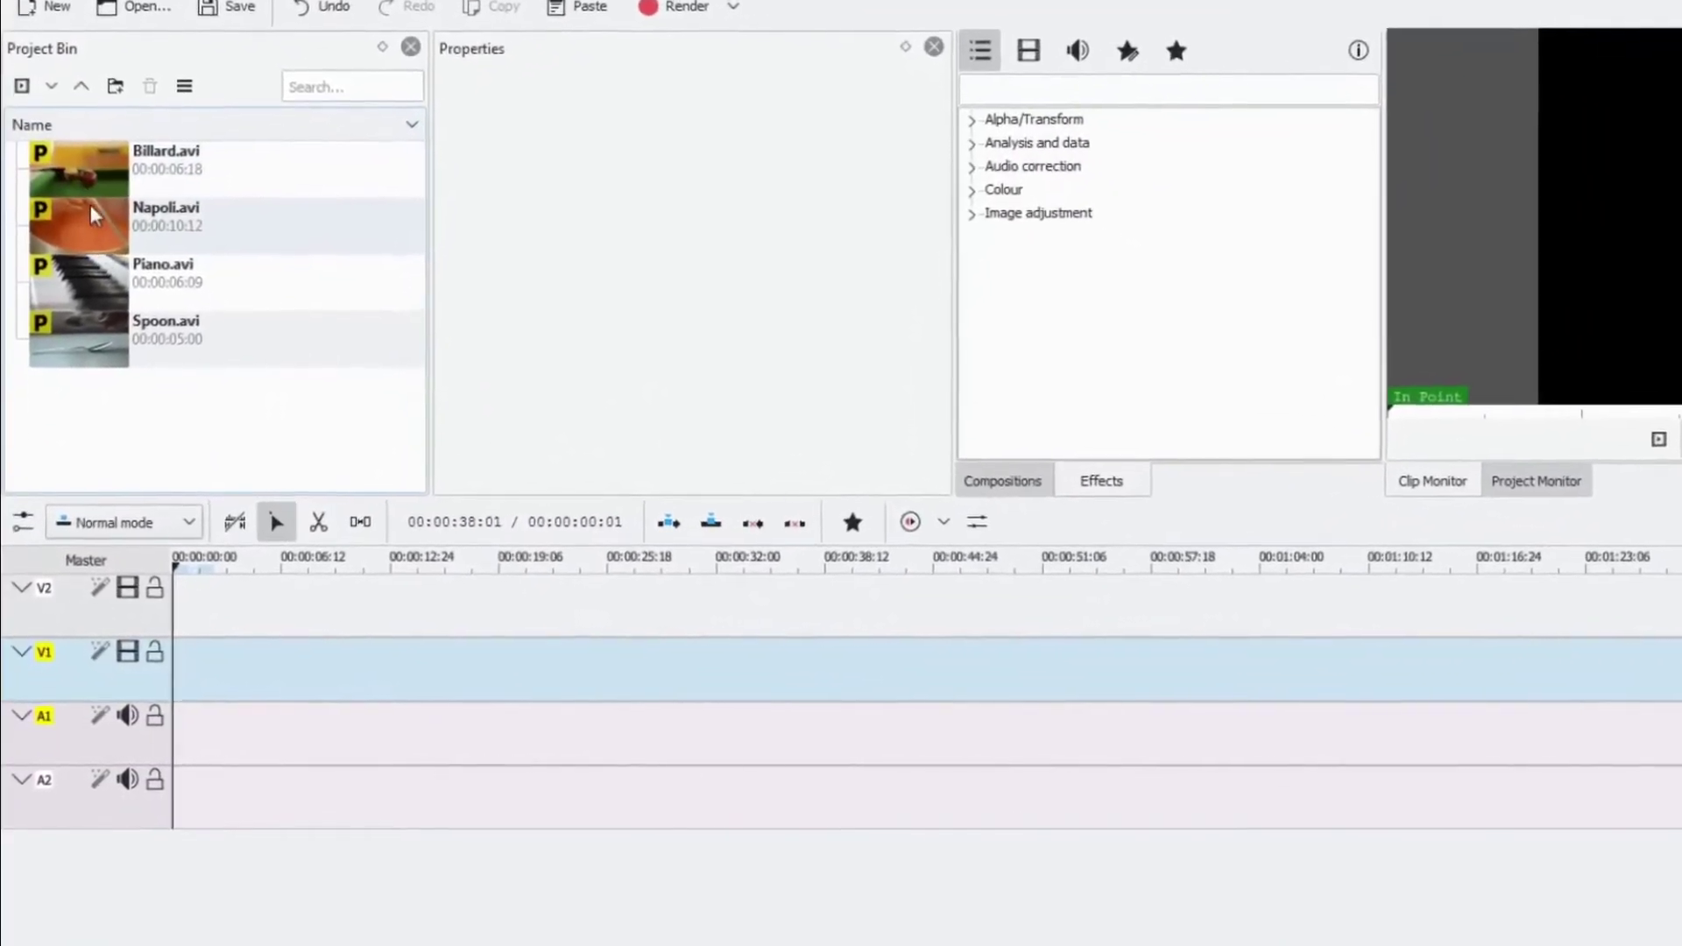
Step: Place Napoli.avi at the start of track V1 and Spoon.avi directly after it
click(81, 250)
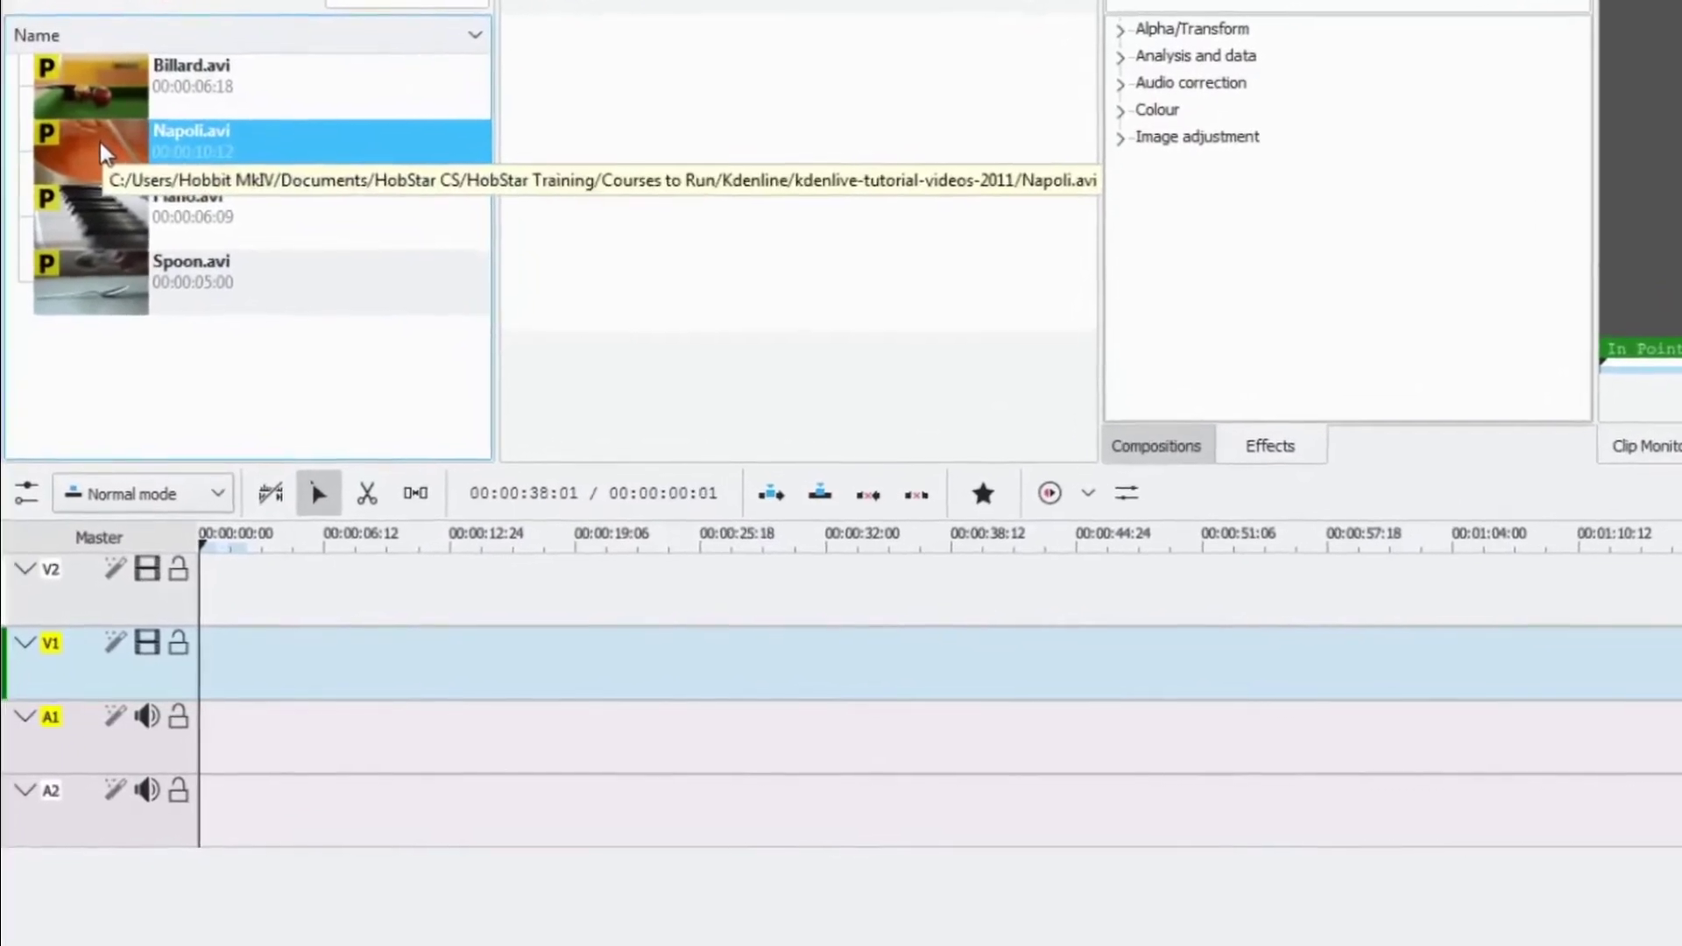
drag(100, 153, 267, 648)
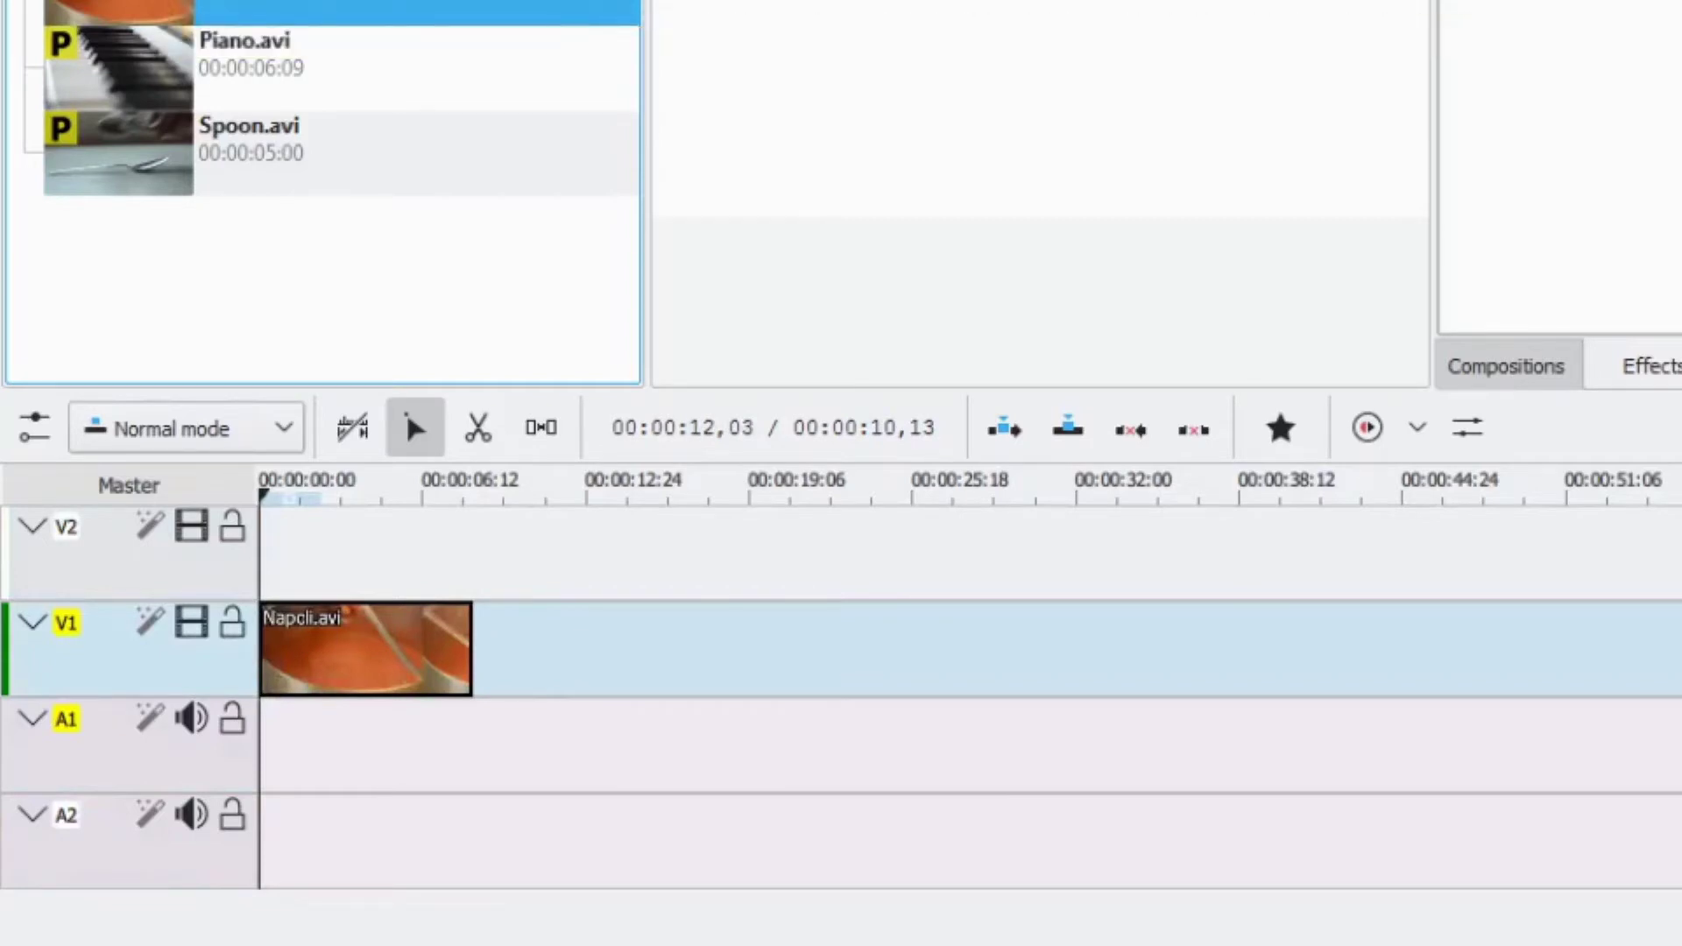
drag(255, 184, 418, 650)
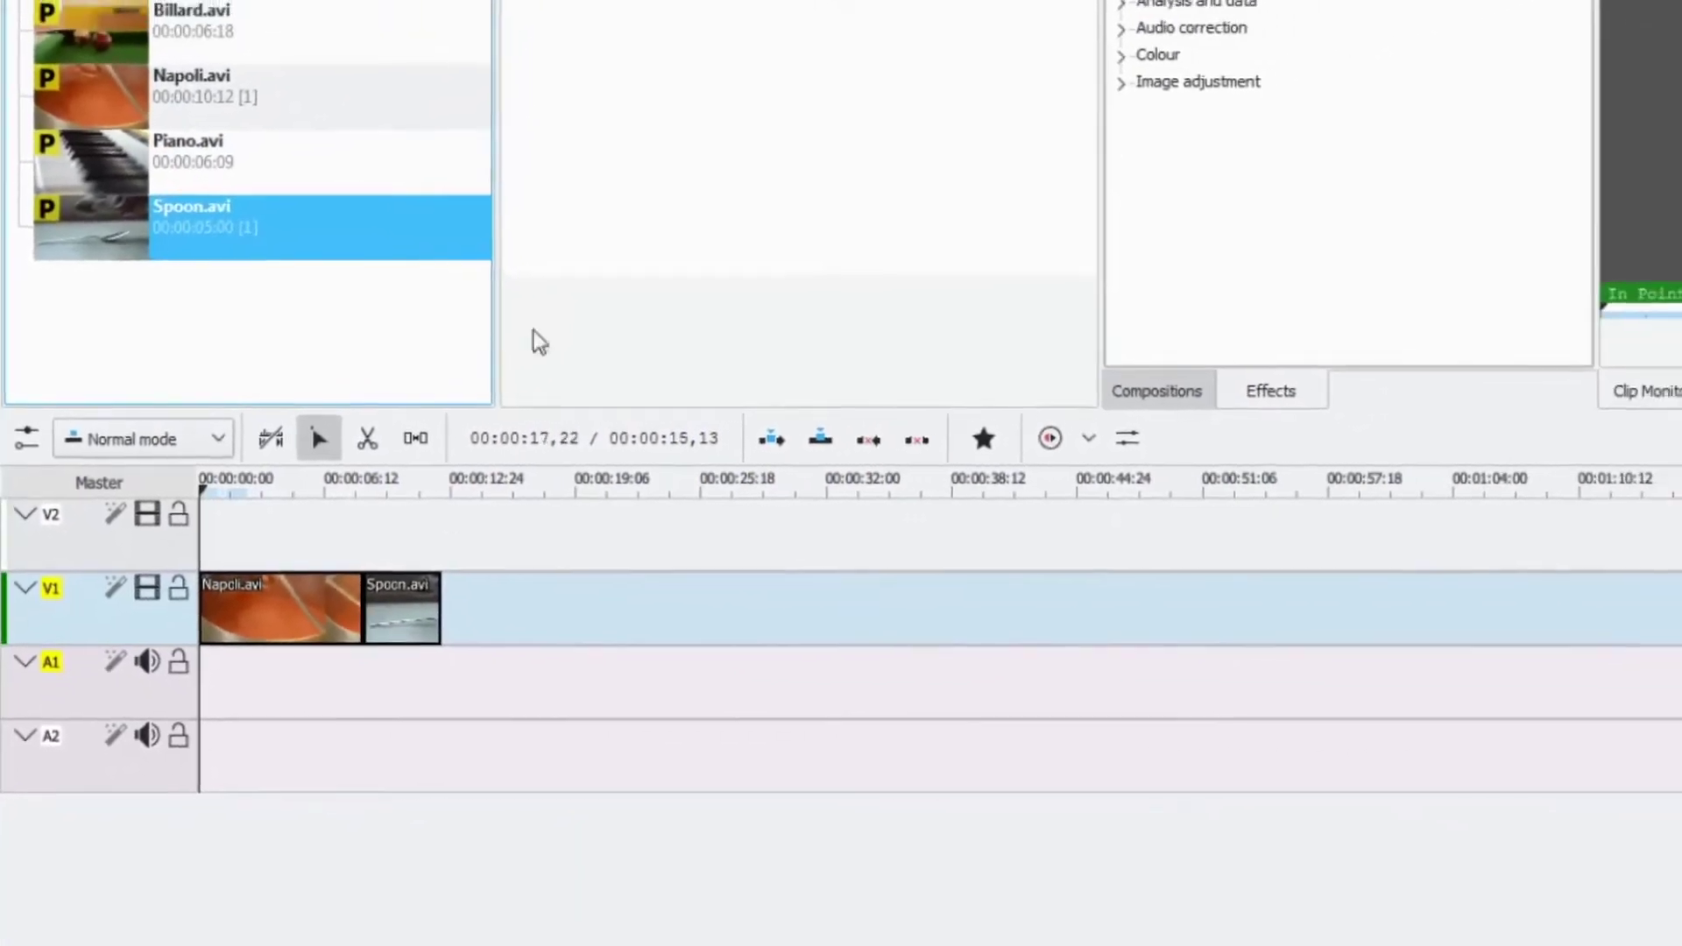
Step: Play back the Napoli.avi and Spoon.avi sequence from the start and return the playhead to the cut between them
click(224, 488)
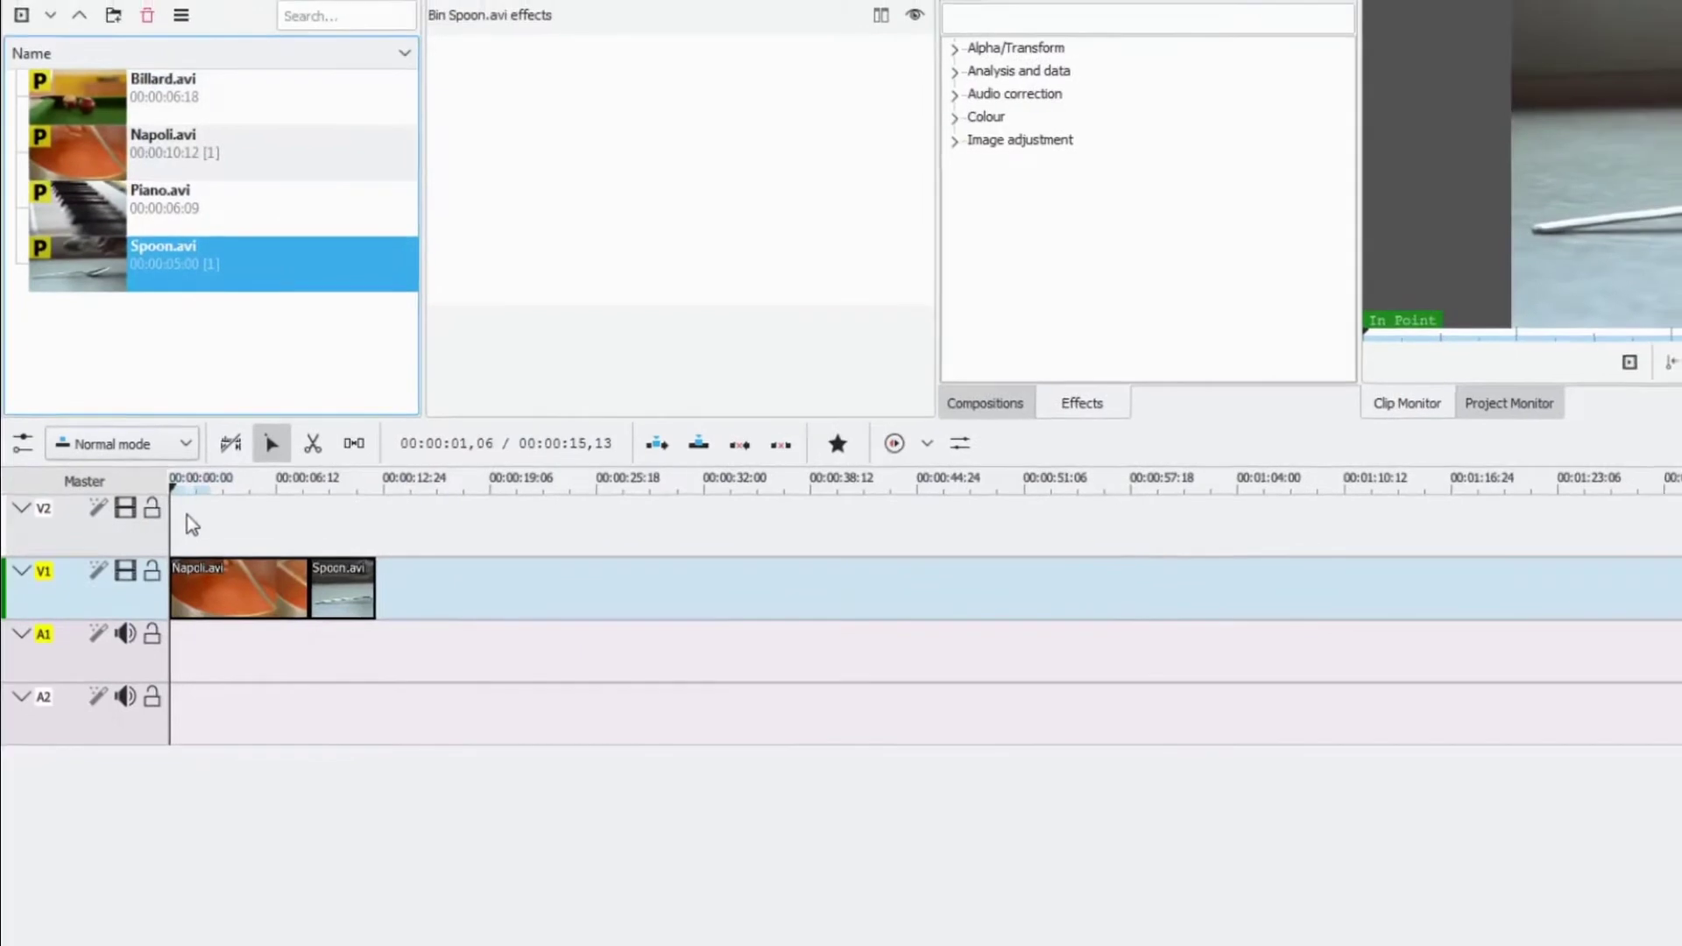
click(212, 518)
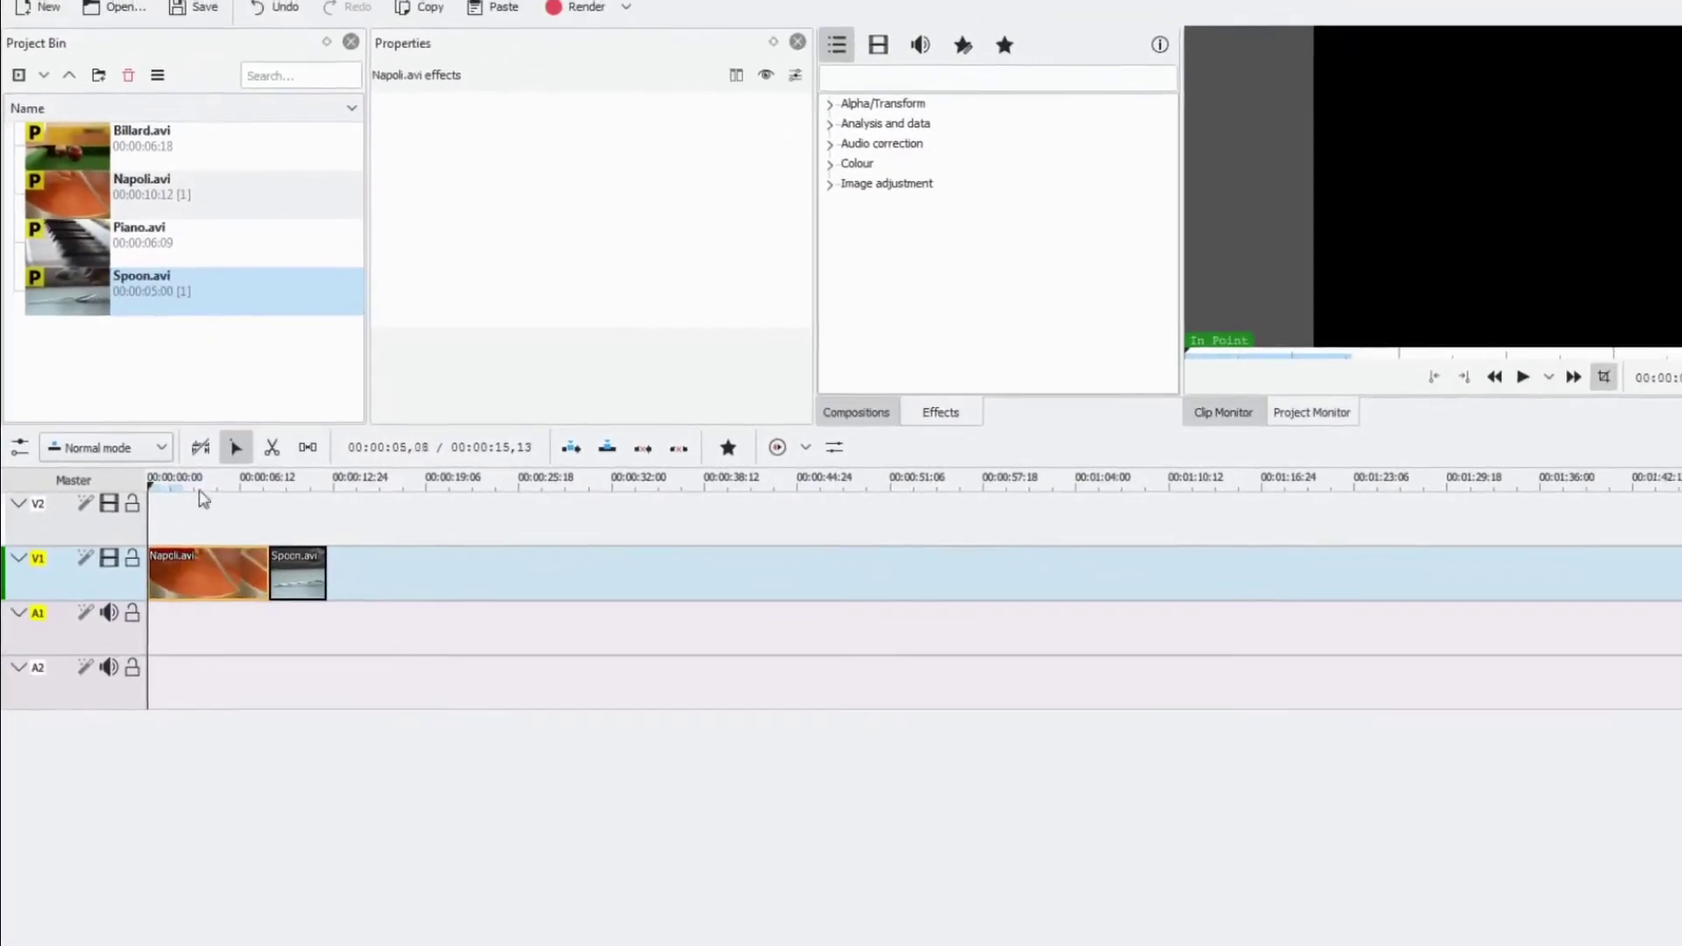
key(space)
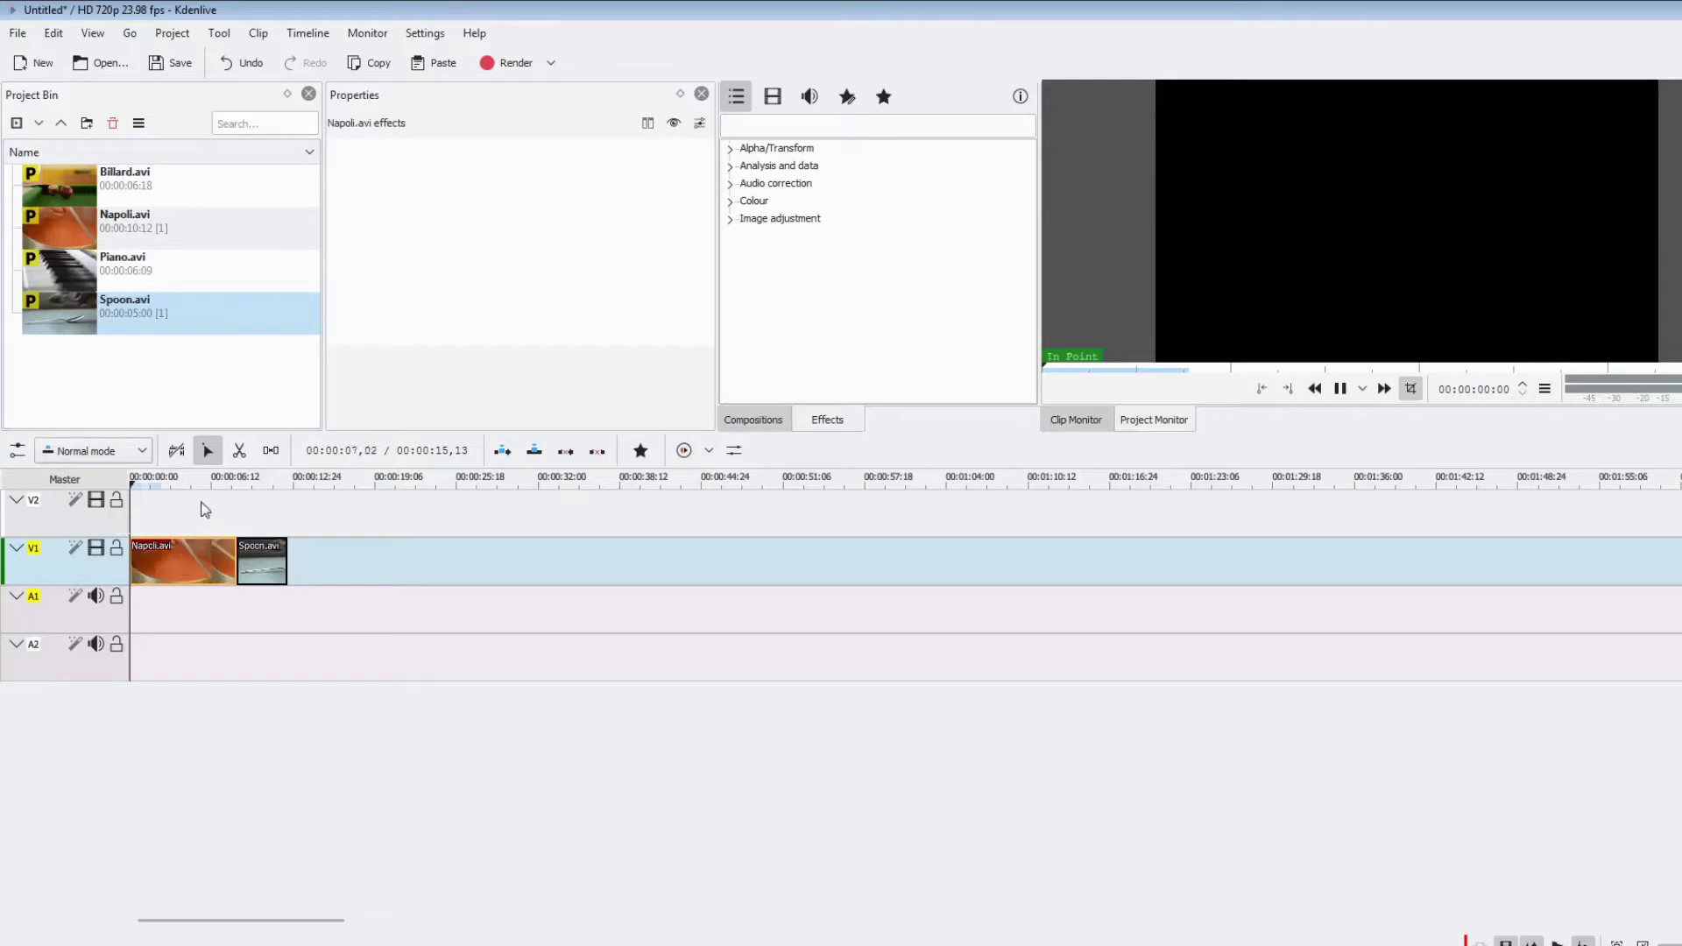
click(217, 543)
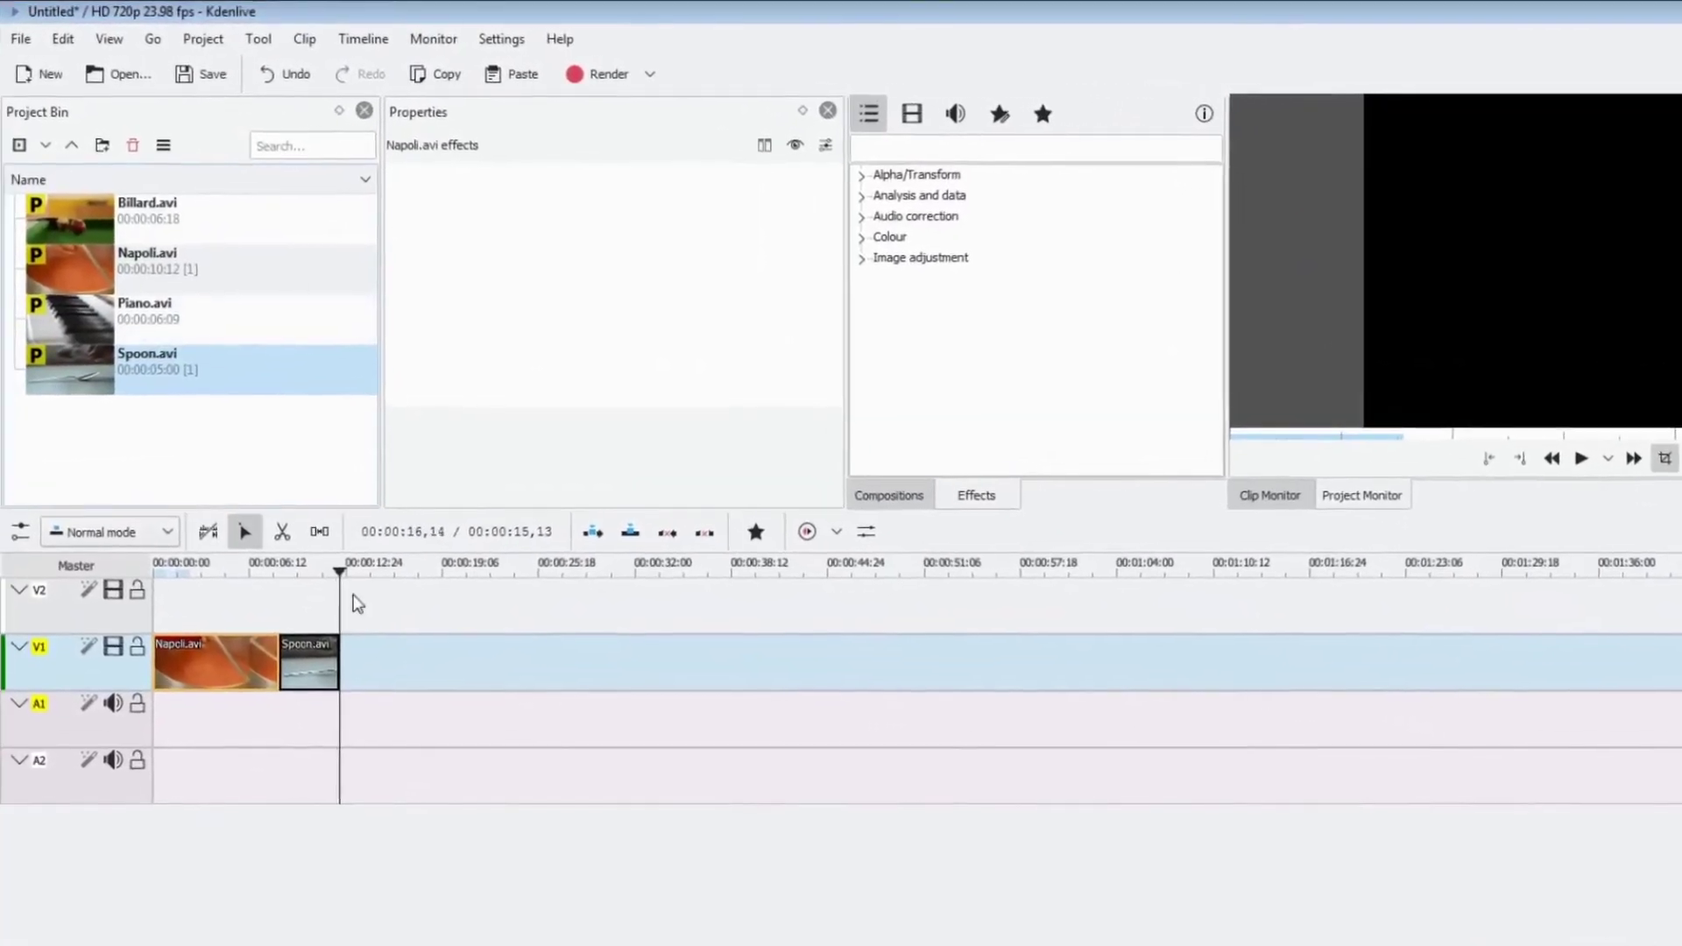
click(283, 614)
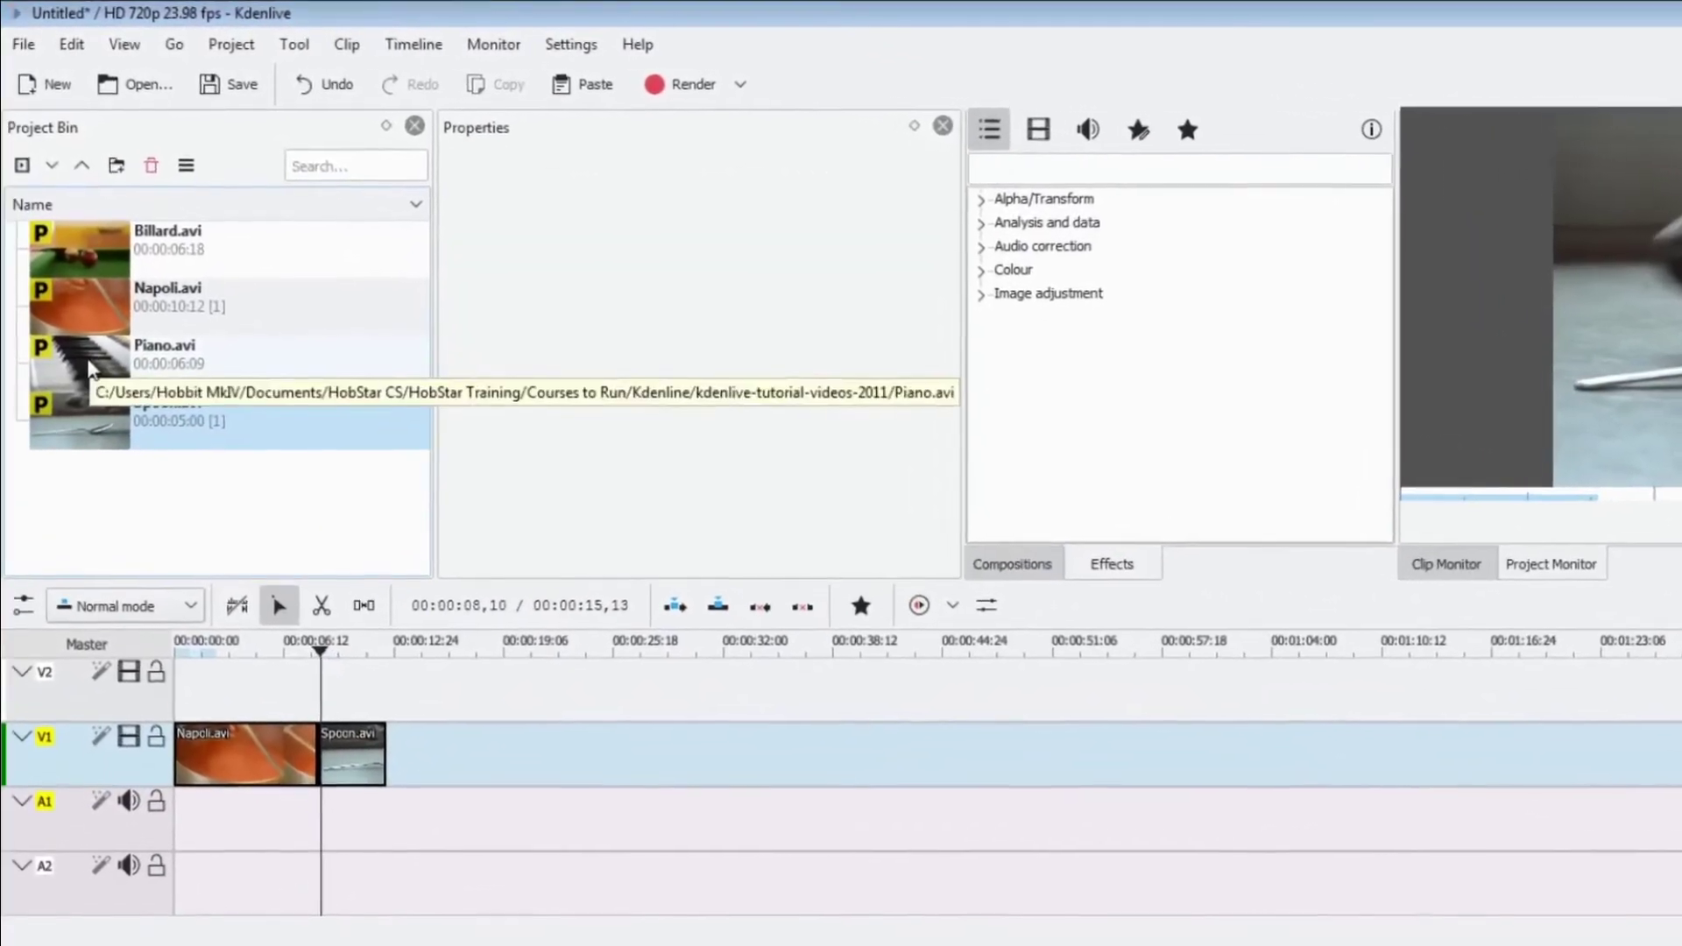
Step: Place Billard.avi on track V2 so that its start overlaps the end of Spoon.avi
drag(77, 248, 436, 722)
drag(513, 618, 504, 620)
drag(580, 506, 562, 505)
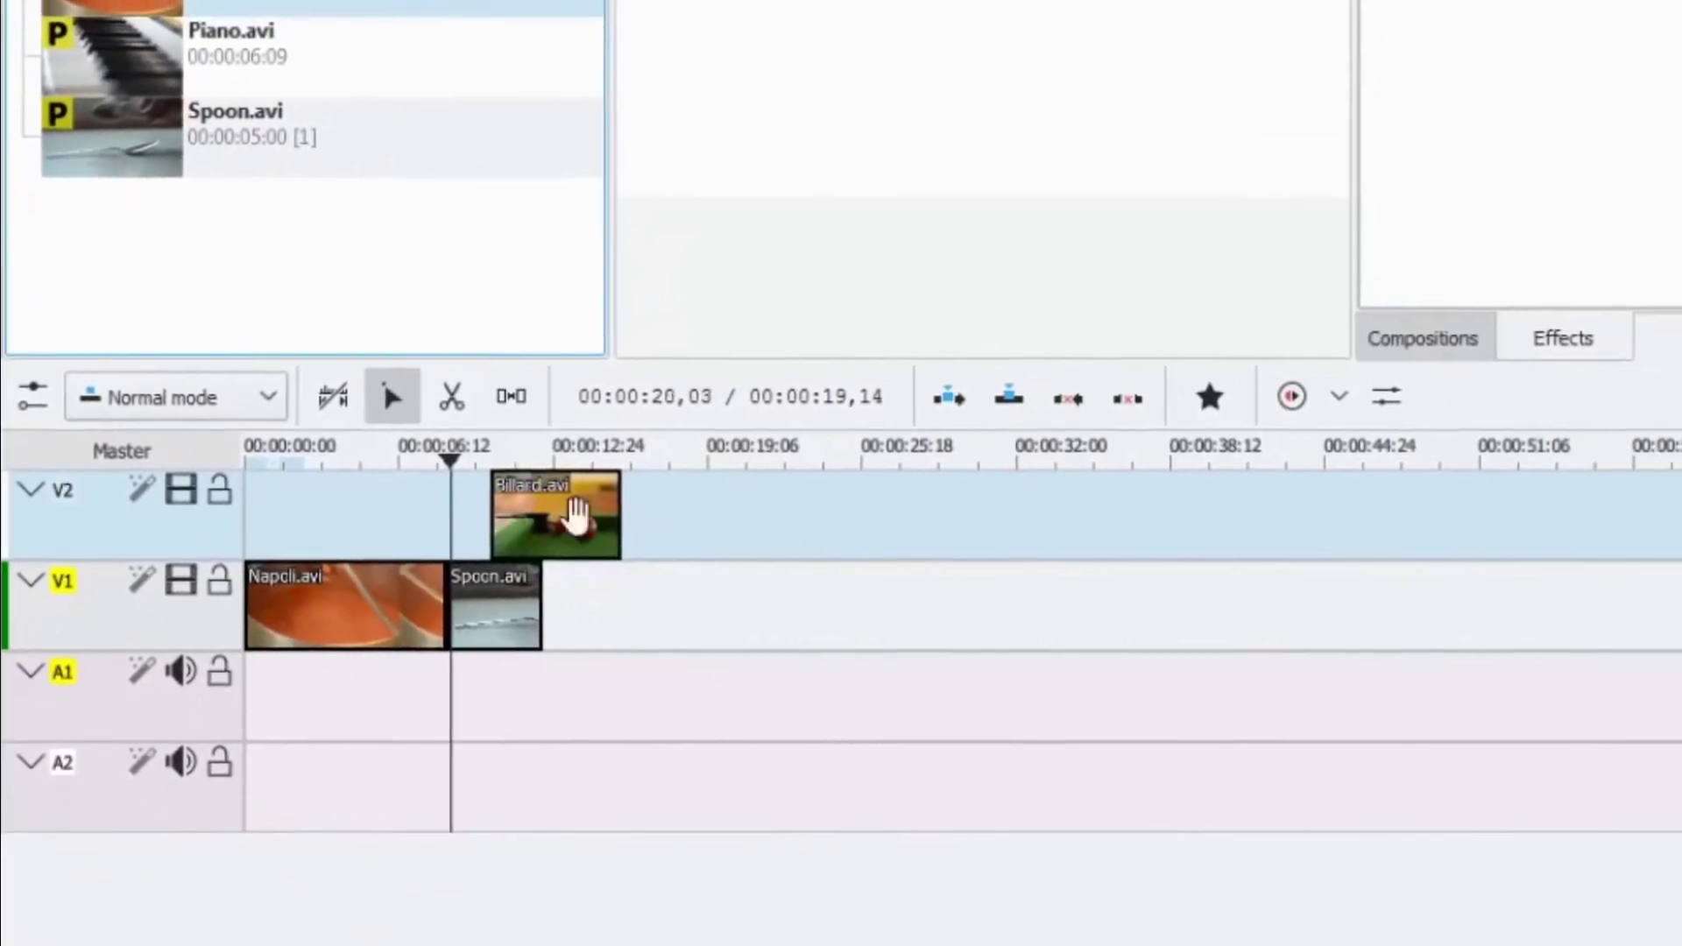
Step: Trim the start of Billard.avi on V2 to shorten its overlap with Spoon.avi
drag(429, 477, 399, 517)
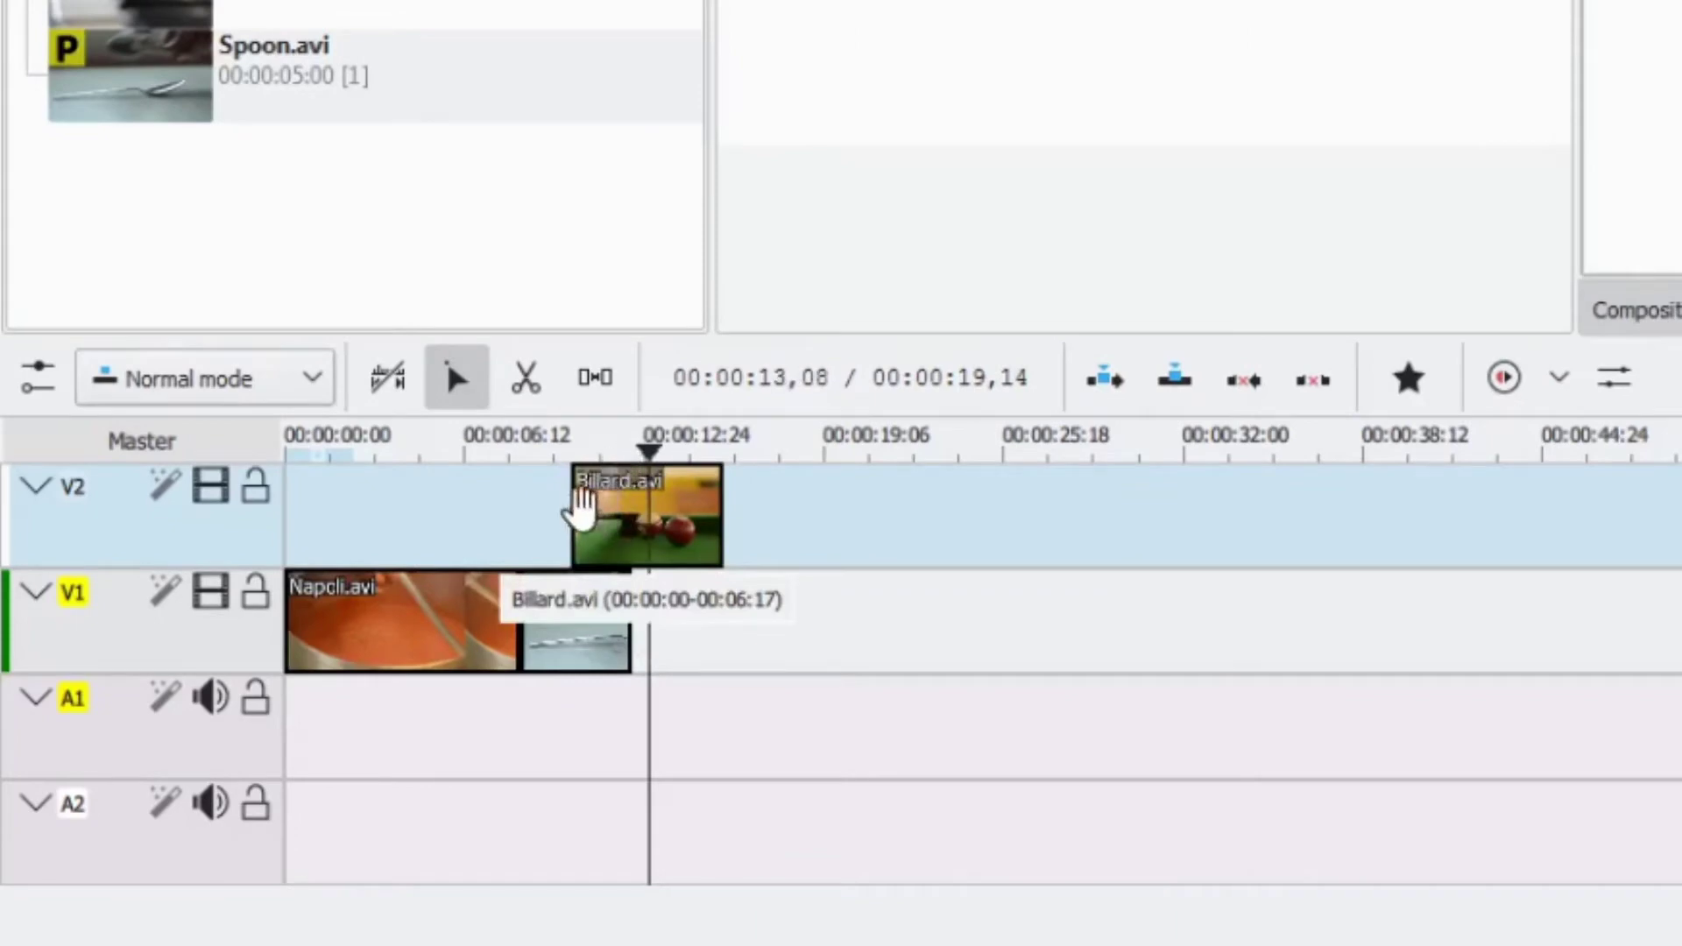
click(520, 506)
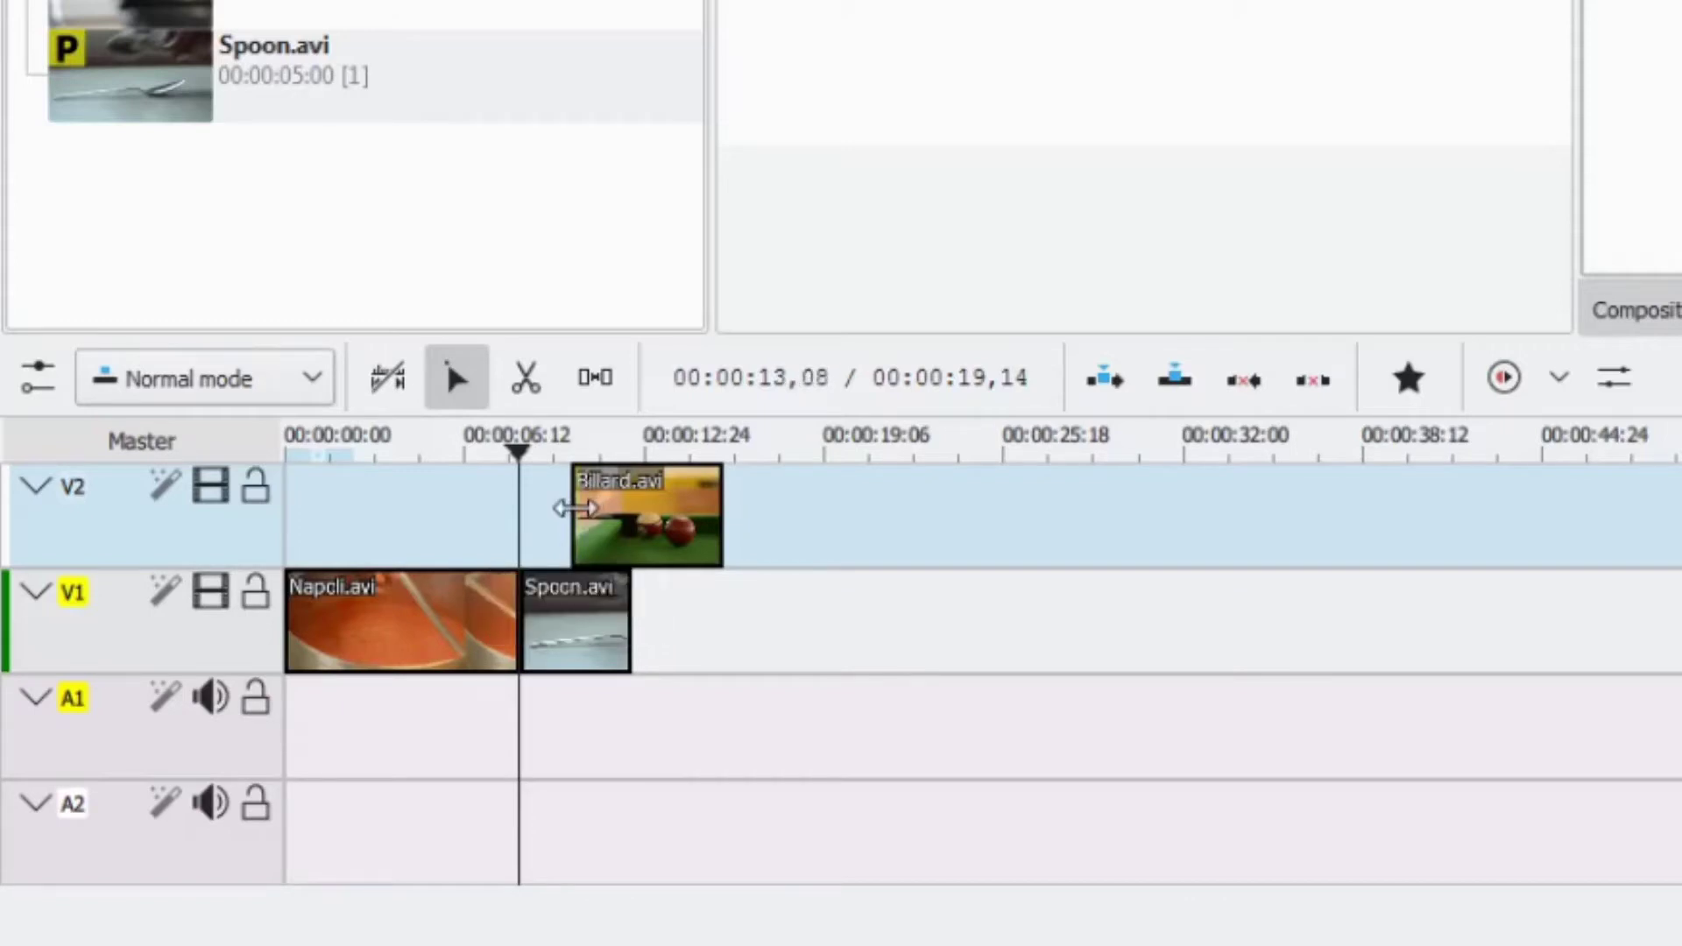
mouse_move(576, 508)
mouse_down()
mouse_move(620, 499)
mouse_move(631, 514)
mouse_move(620, 503)
mouse_move(595, 523)
mouse_up()
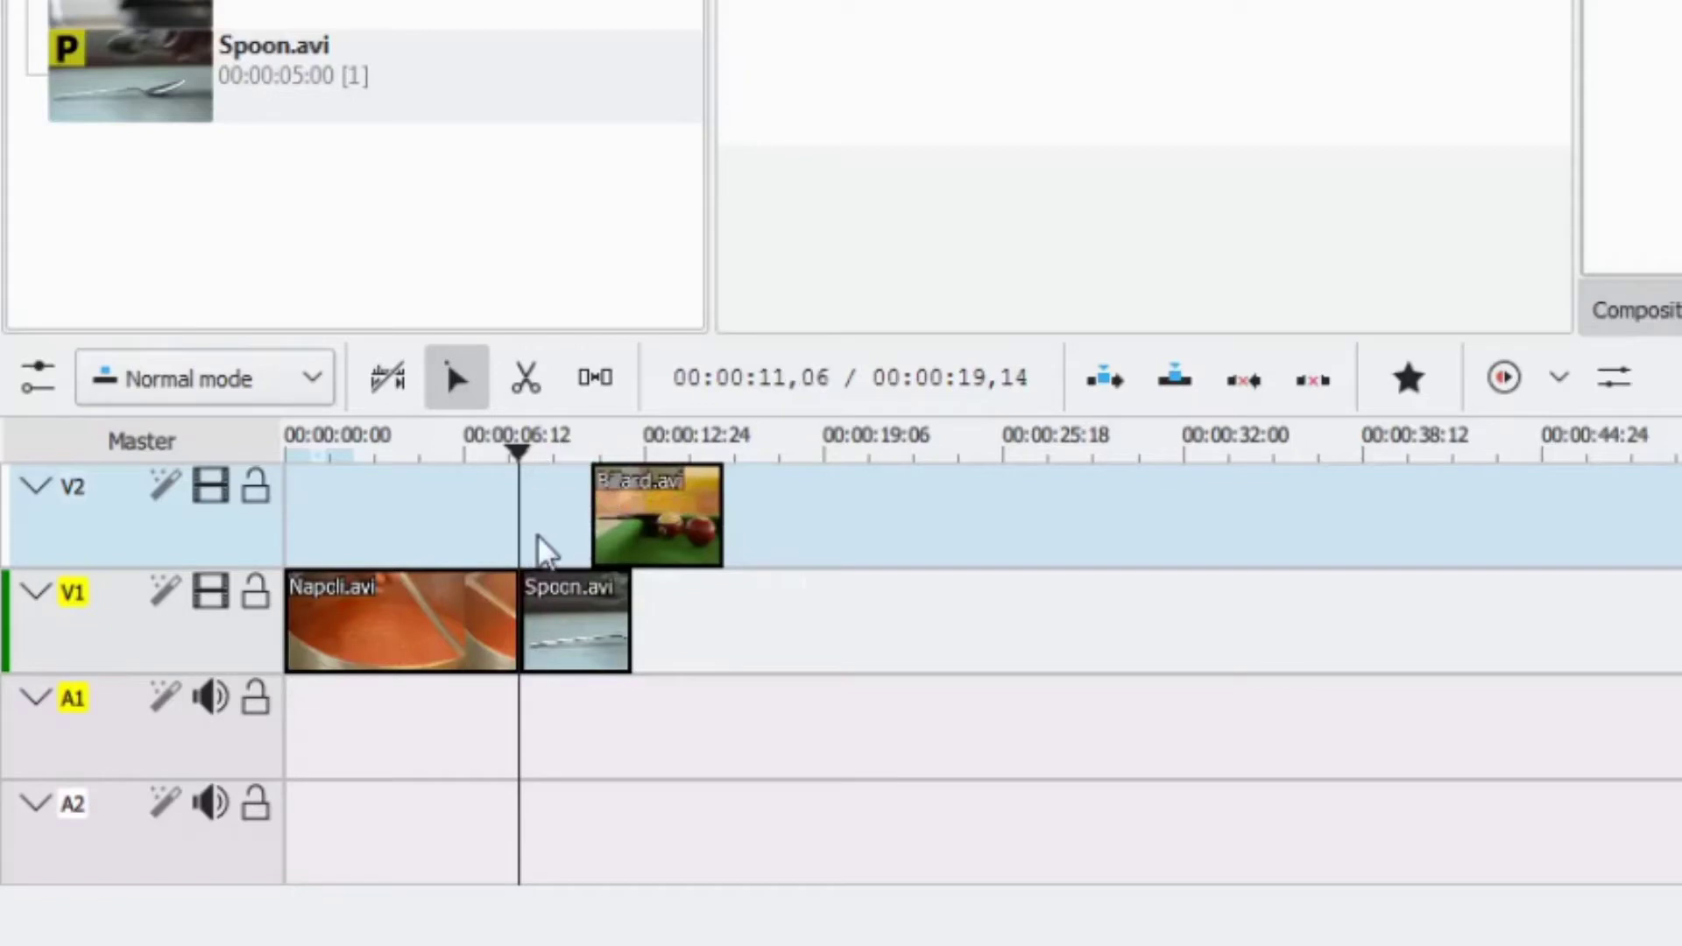
Step: Add a Wipe composition at the start of Billard.avi, spanning its overlap with Spoon.avi
click(577, 453)
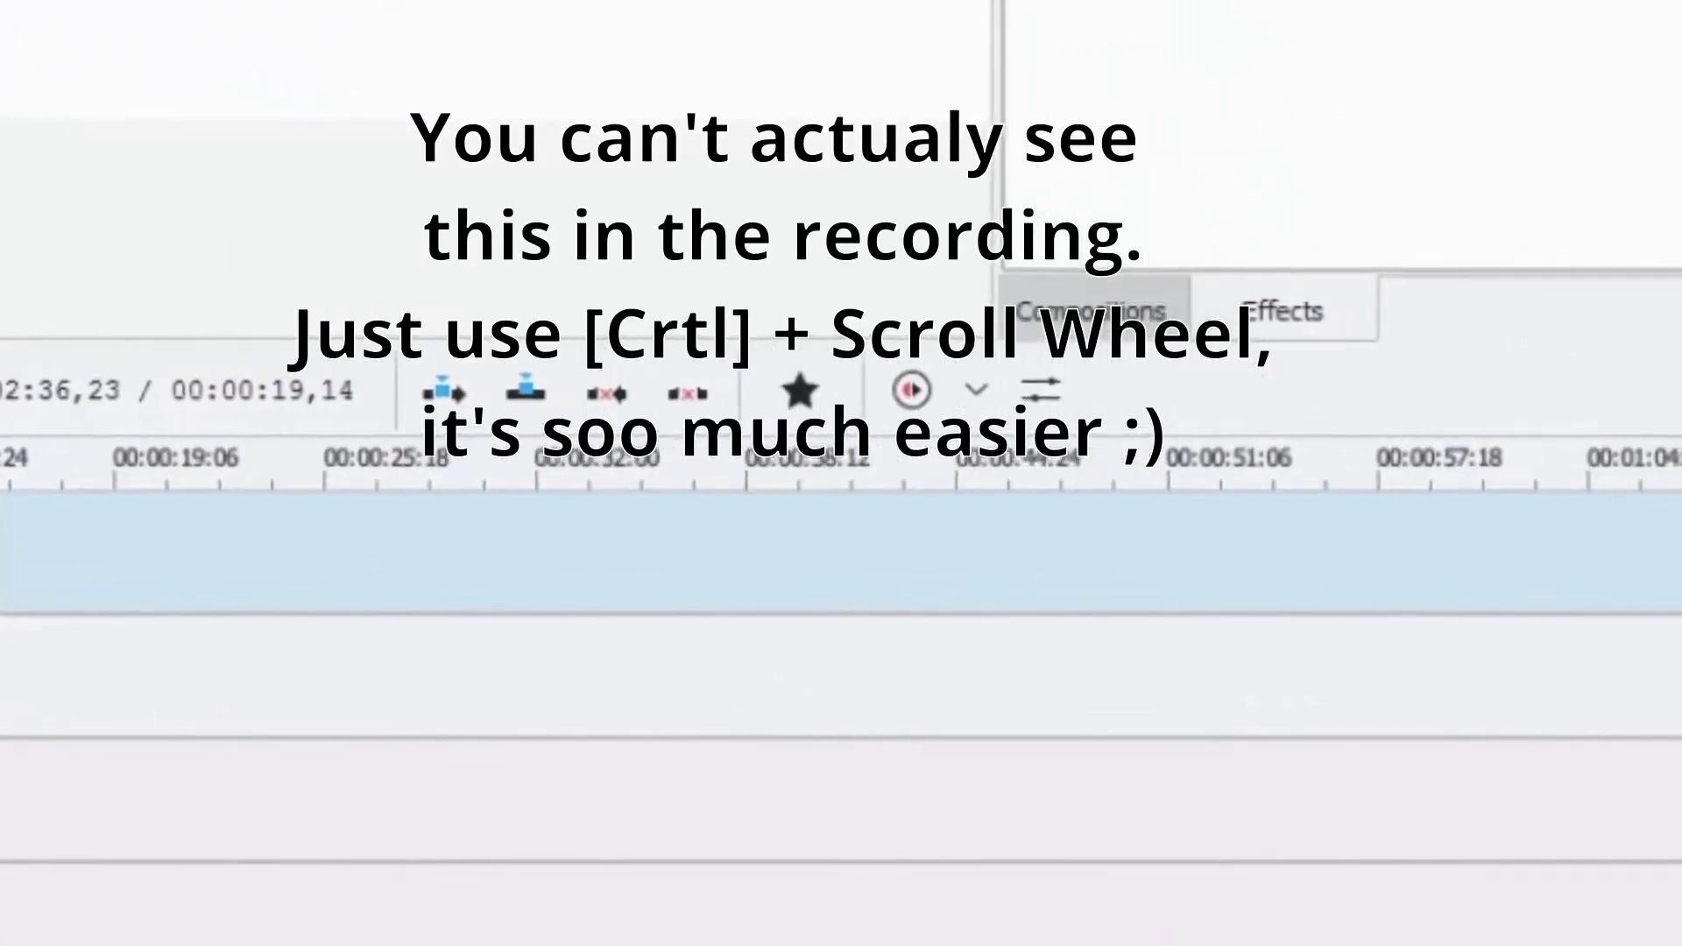
scroll(841, 561, up, 1)
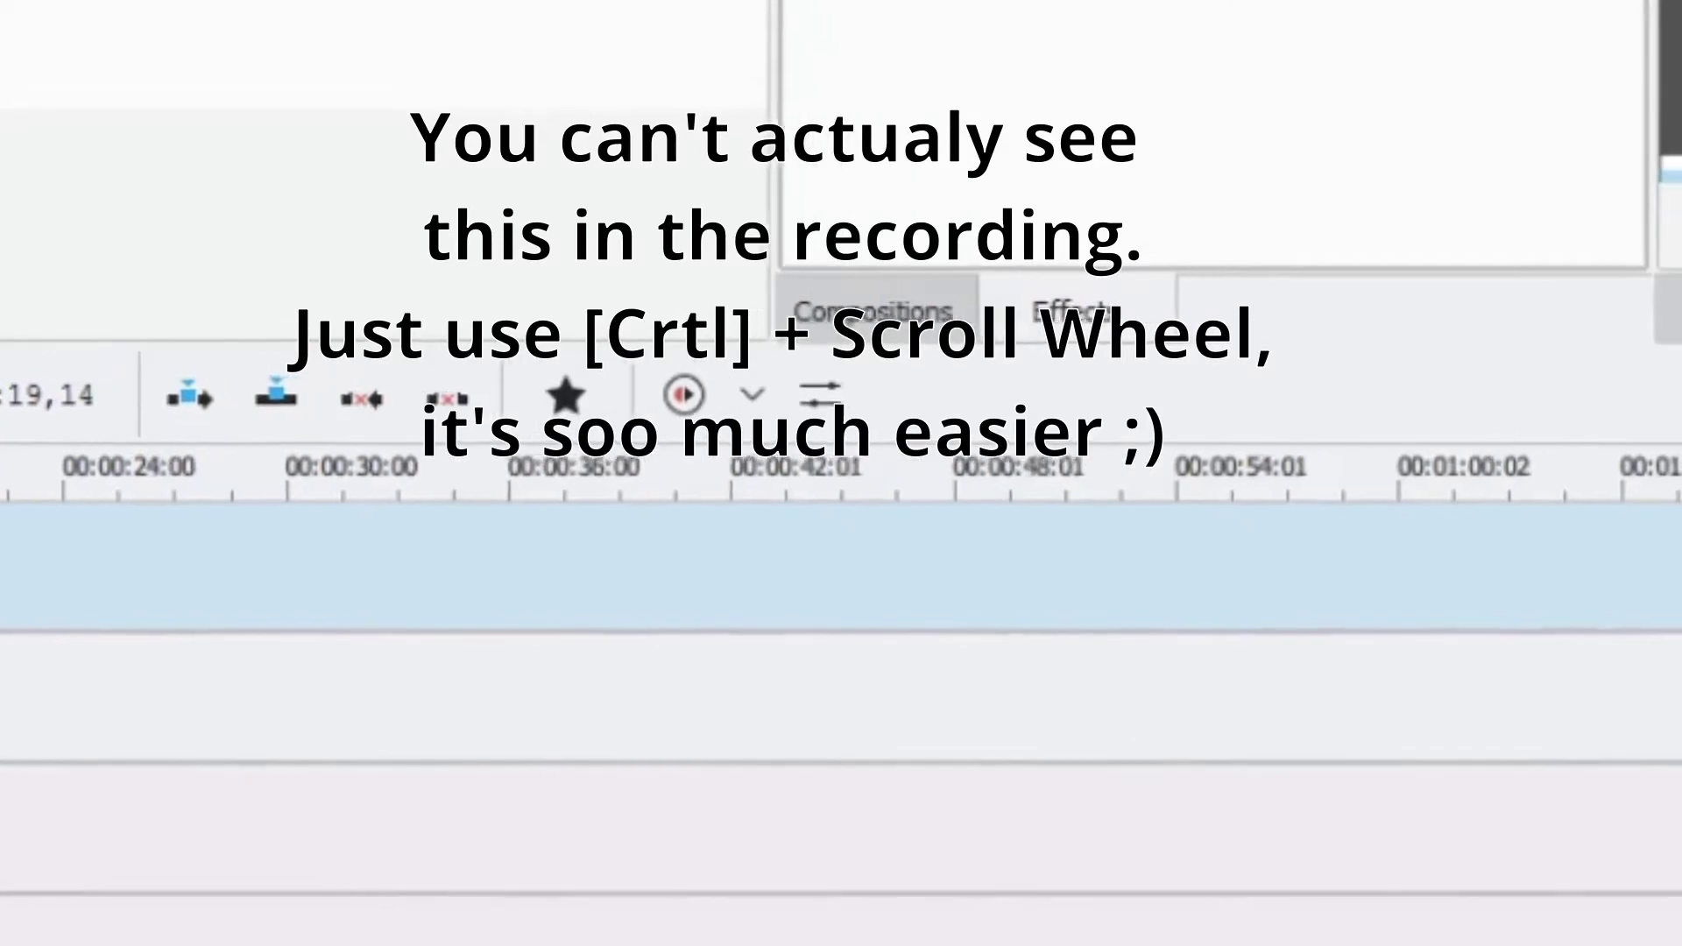
scroll(841, 560, up, 2)
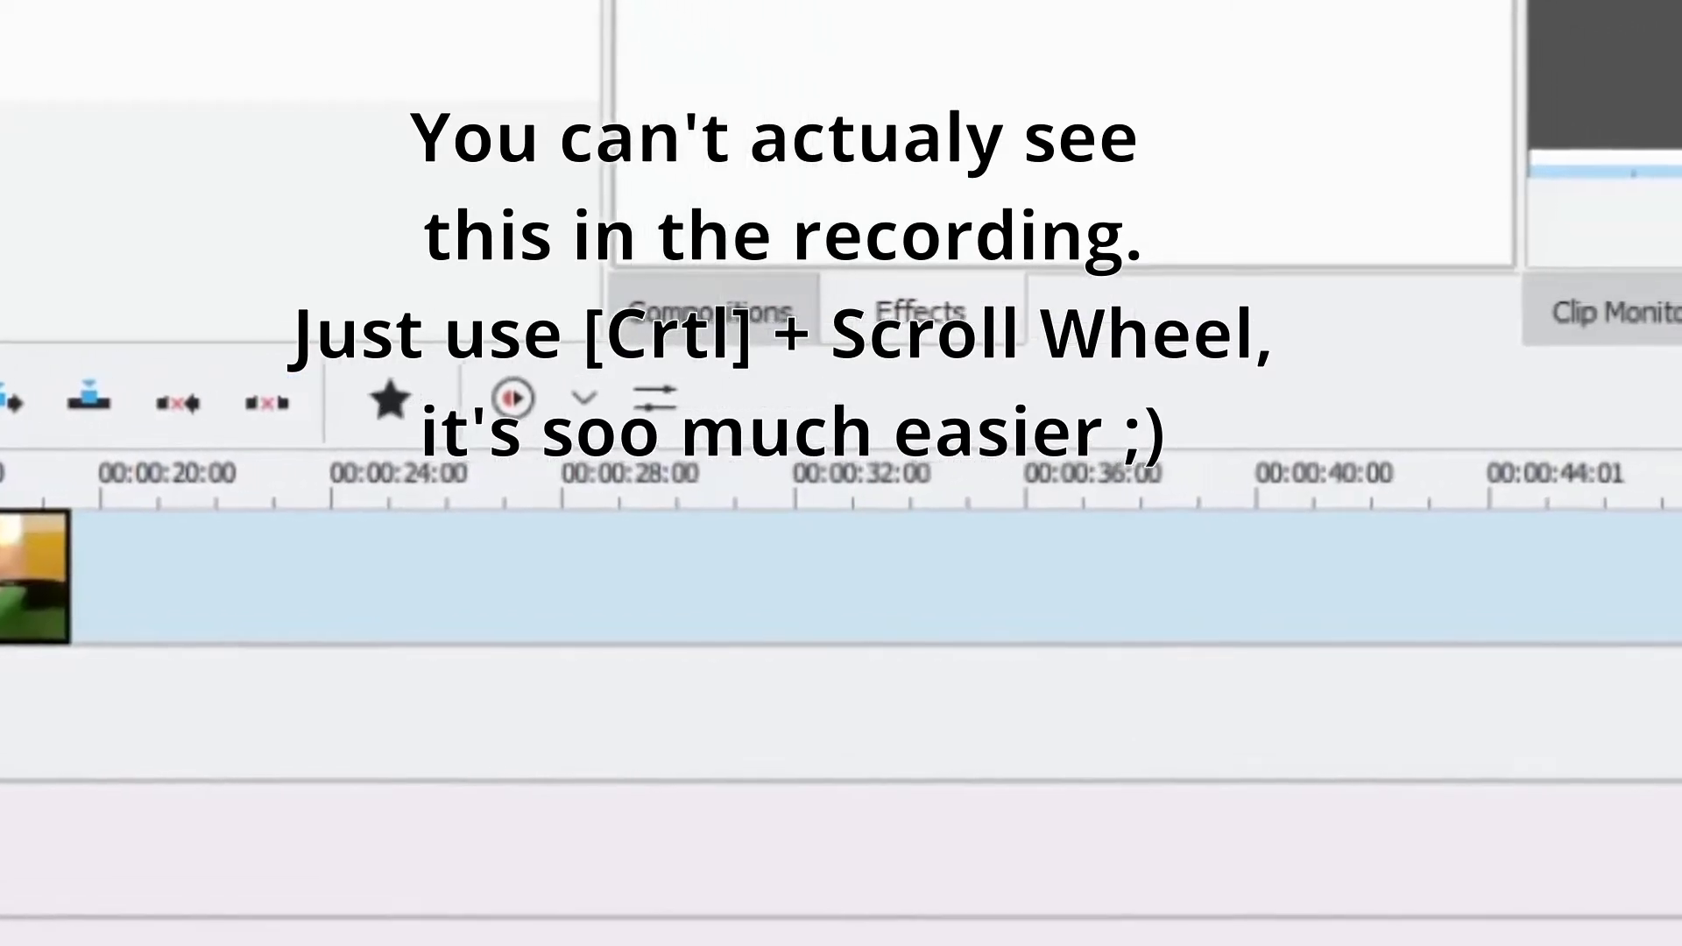
scroll(841, 613, up, 1)
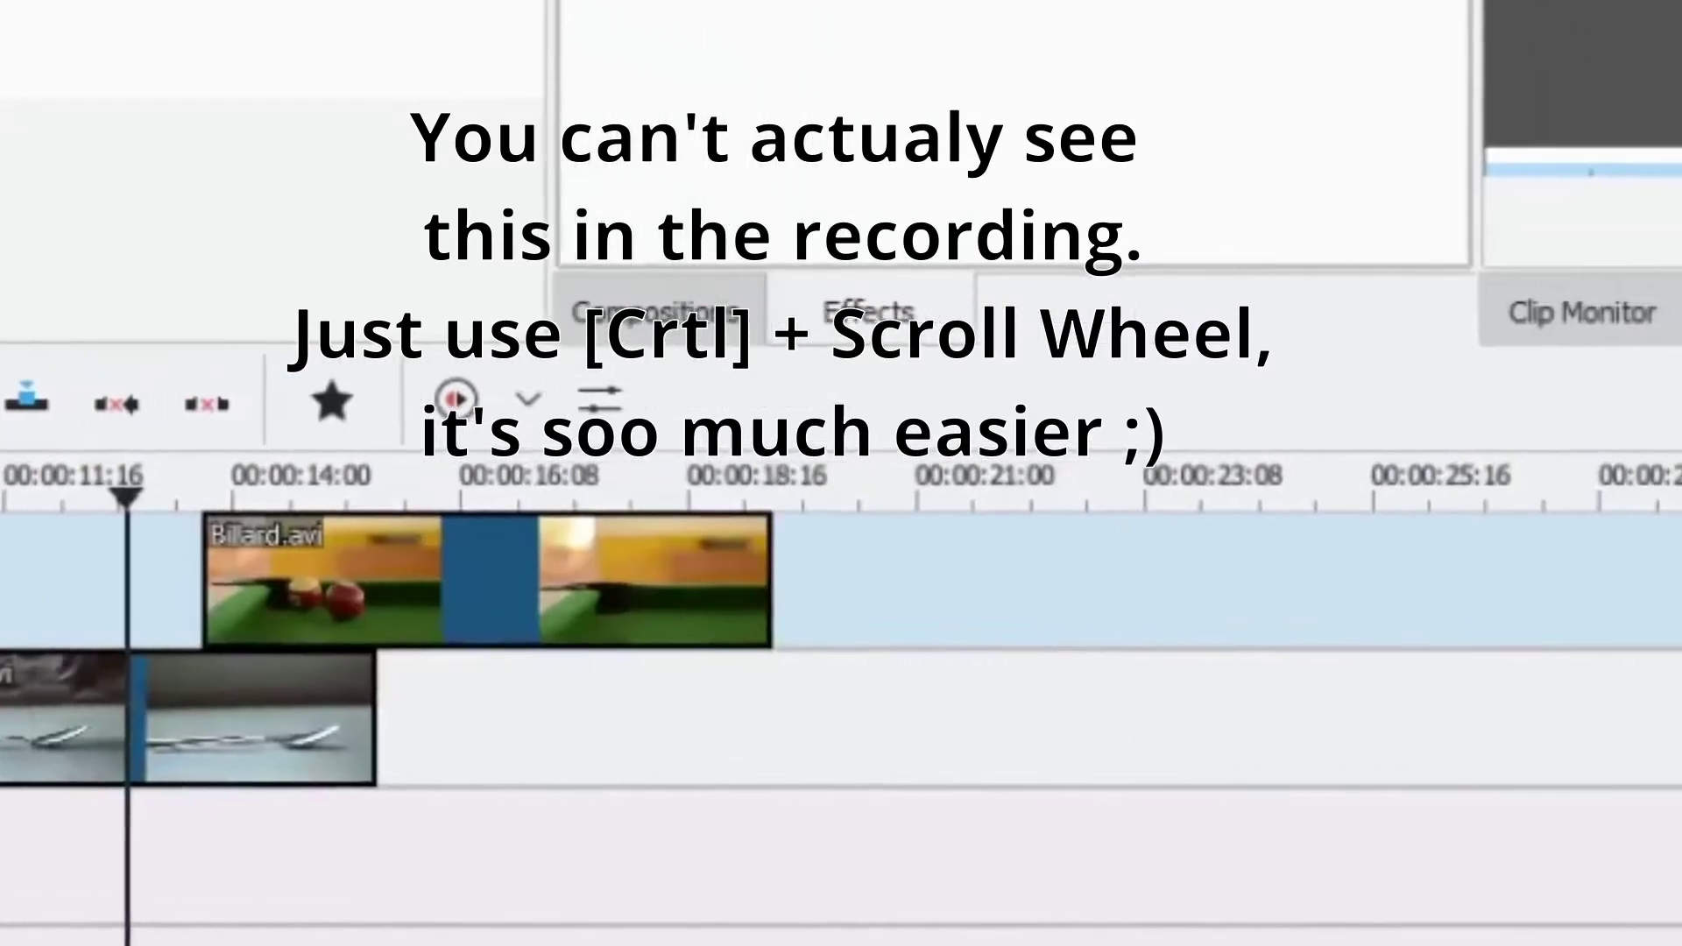
scroll(841, 613, up, 1)
scroll(841, 613, up, 1)
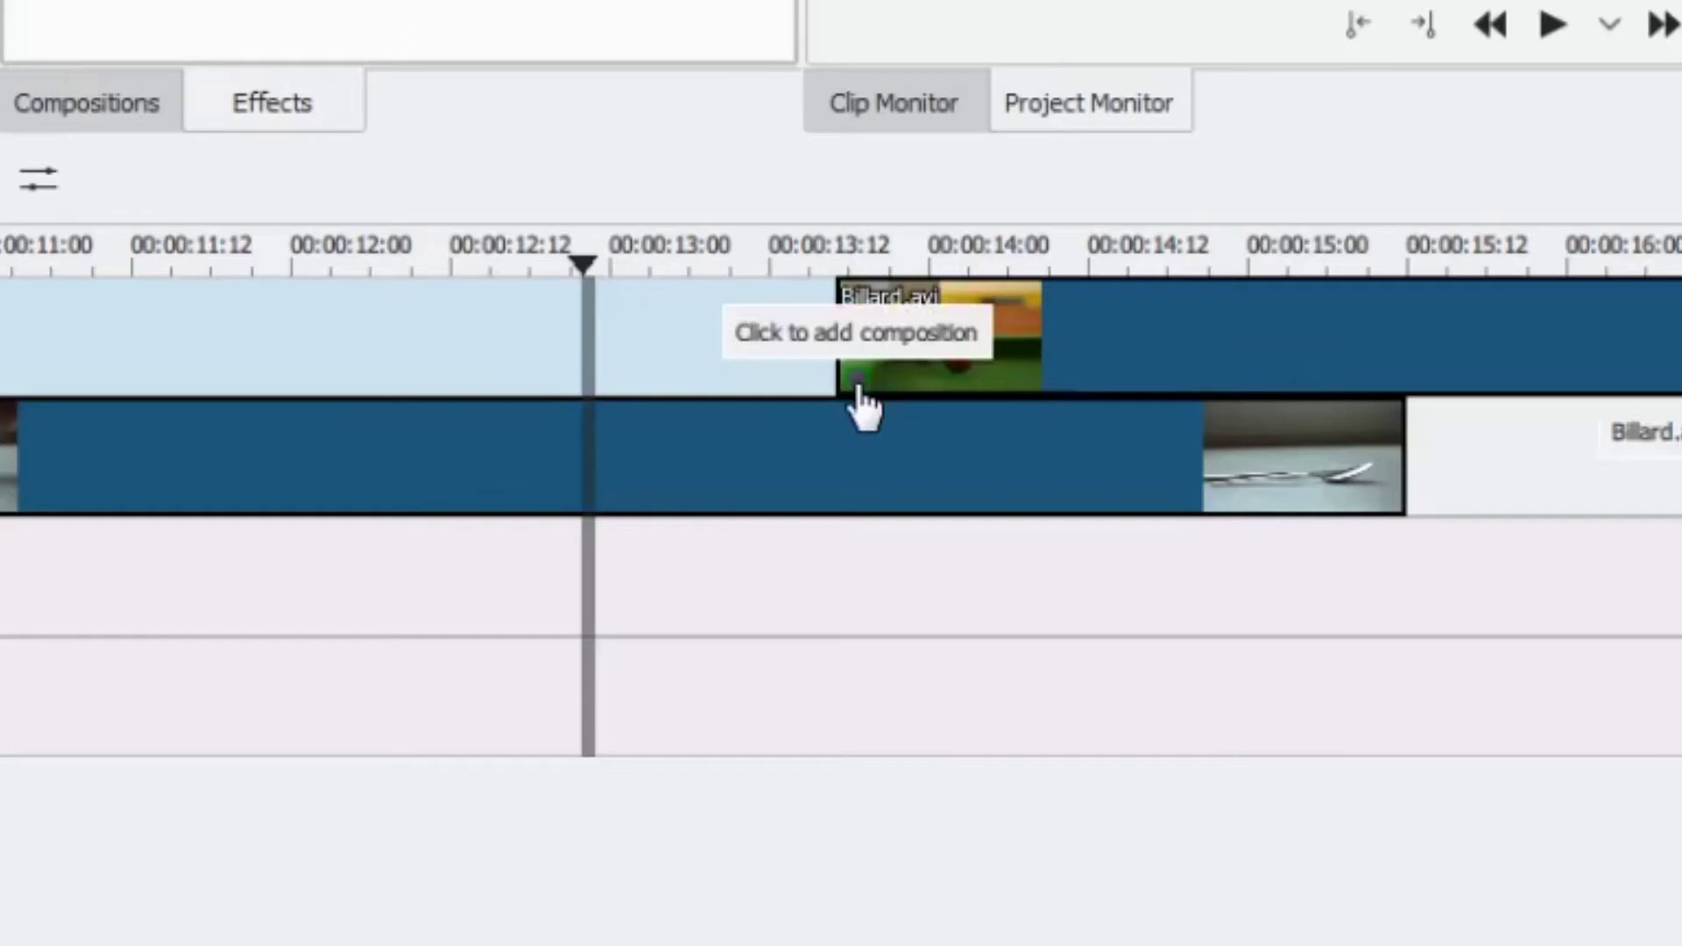
click(858, 389)
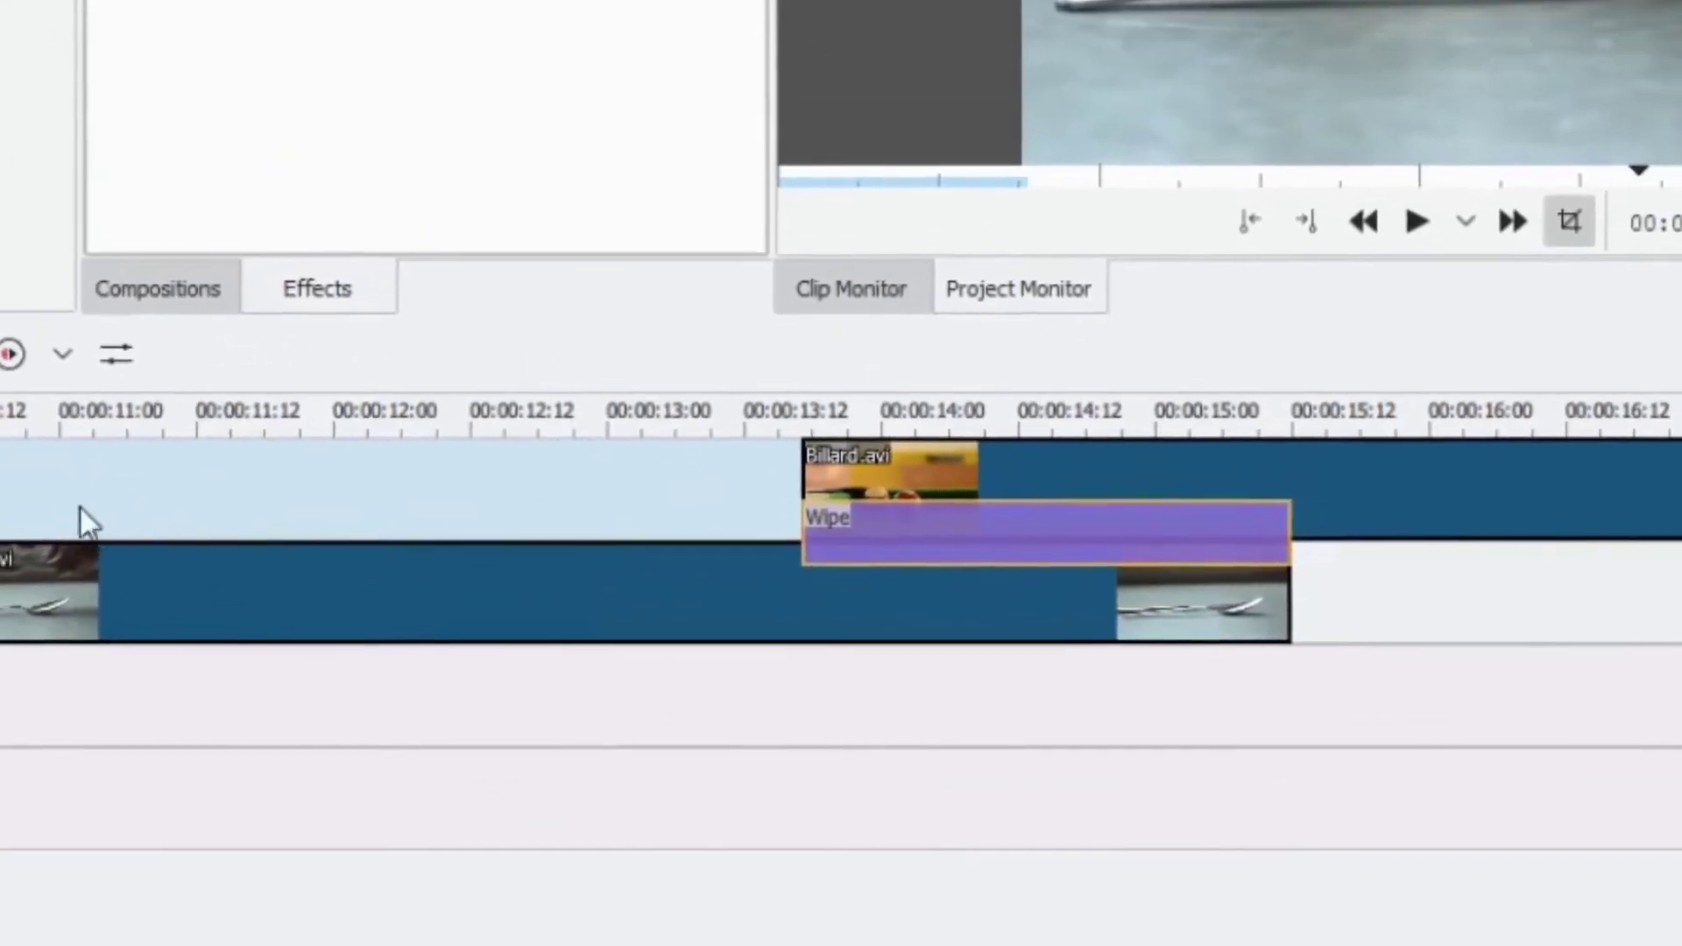
Step: Play back the dissolve from Spoon.avi into Billard.avi twice to check the transition
key(space)
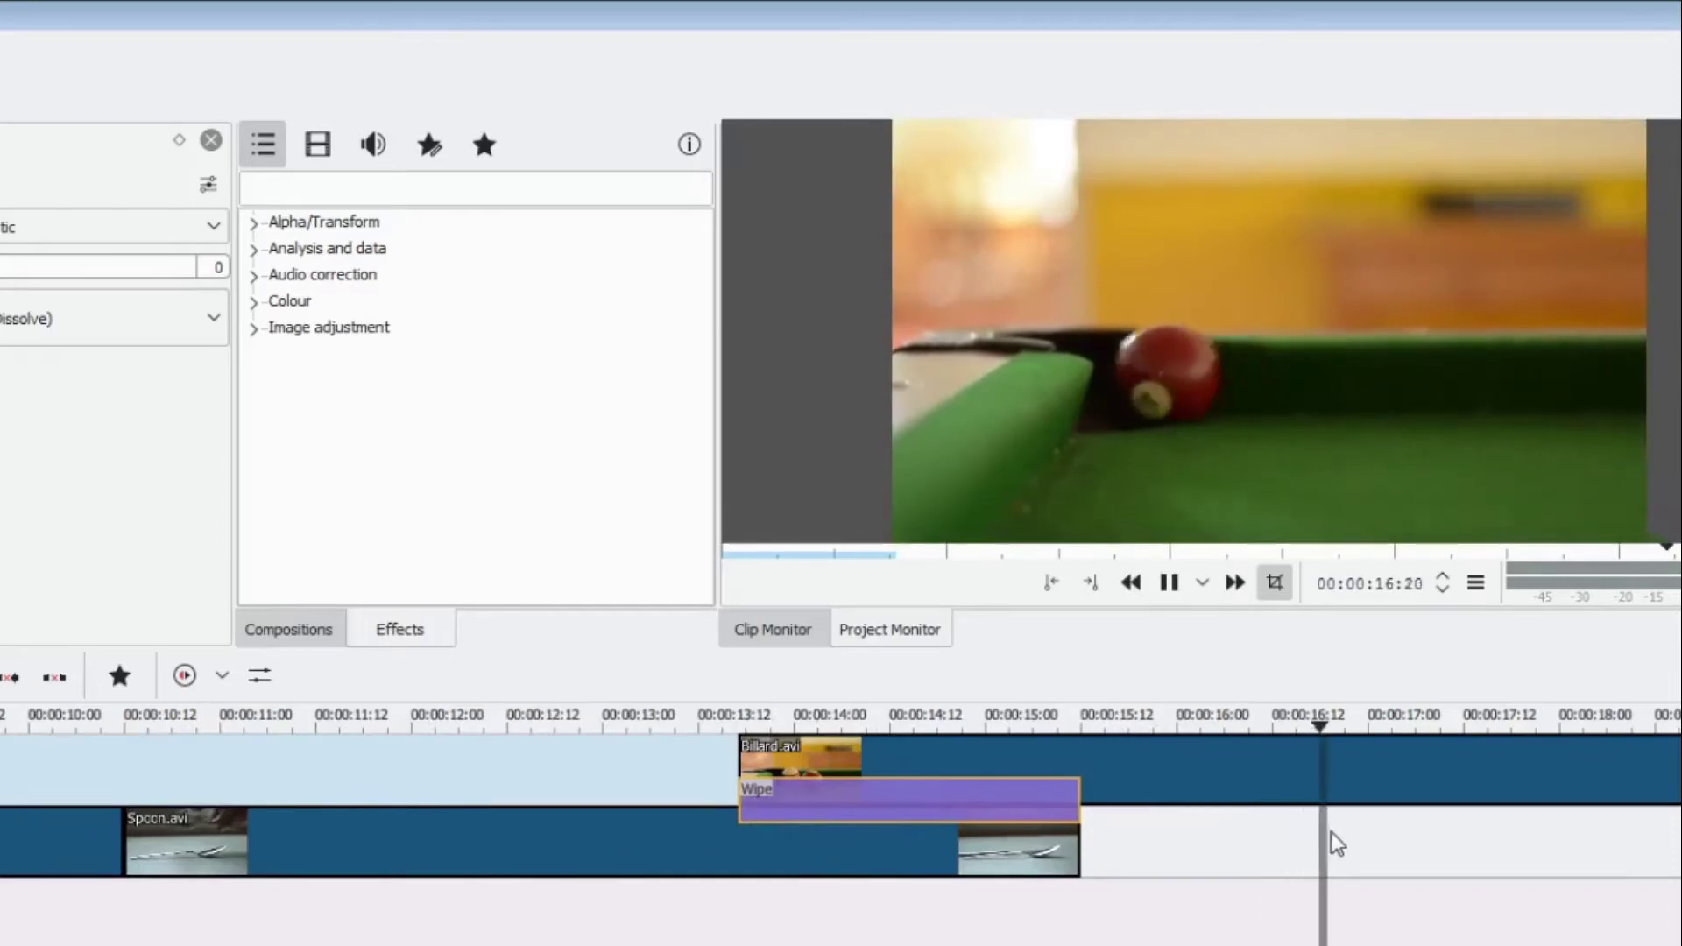
key(space)
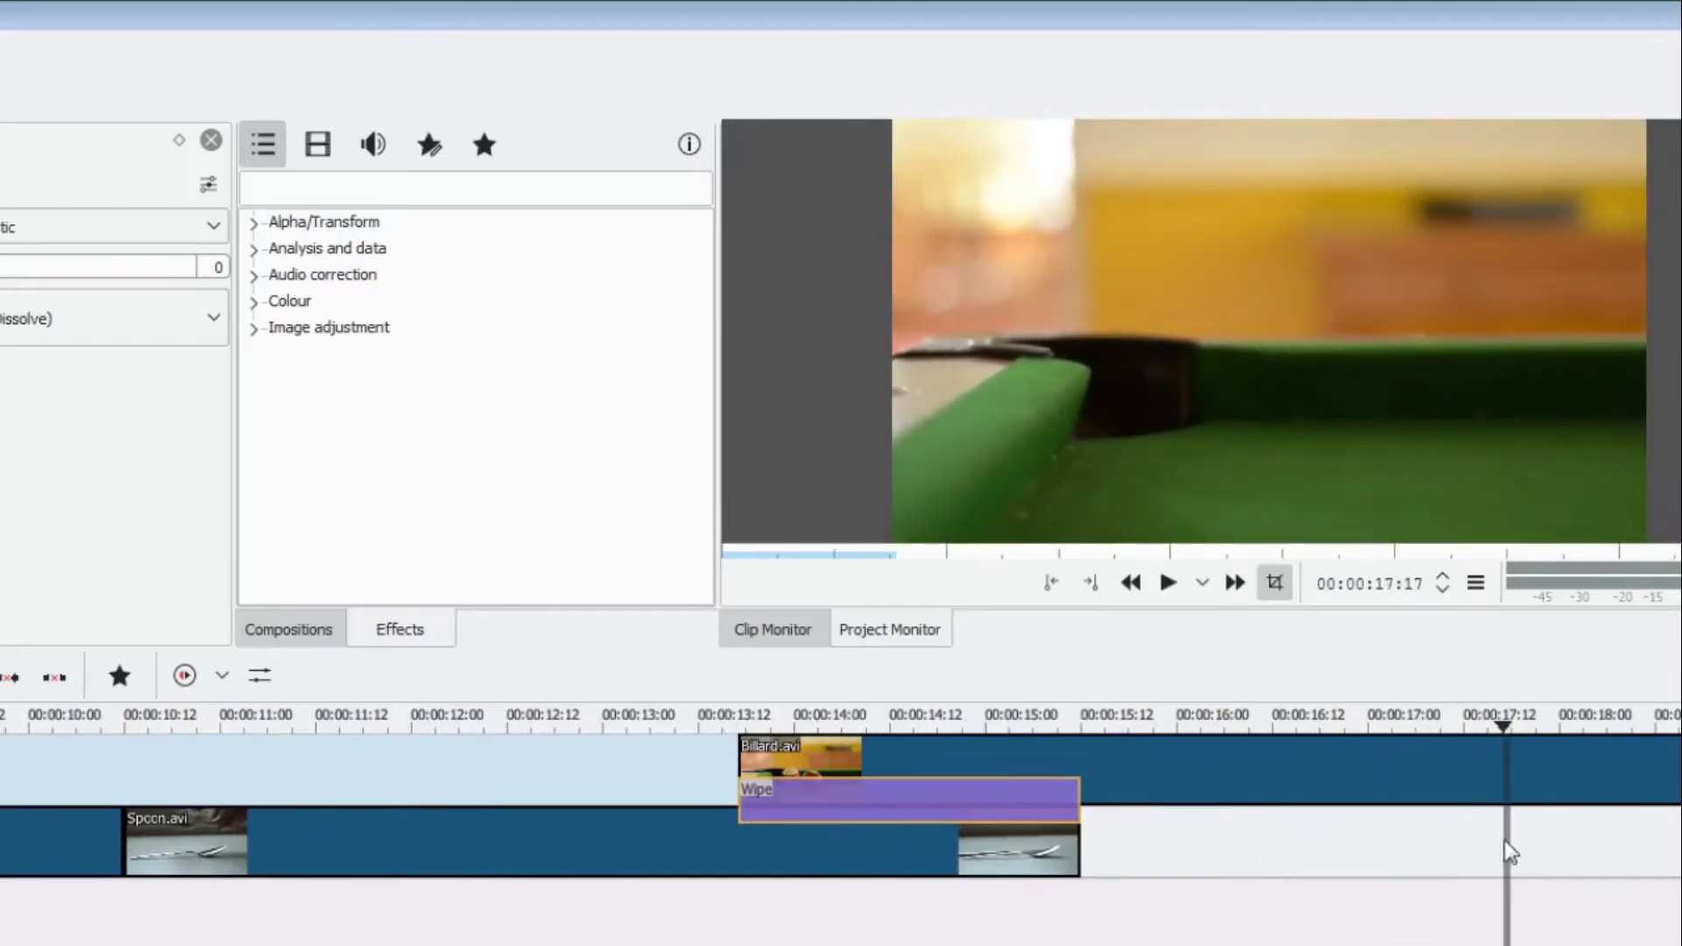
click(269, 726)
key(space)
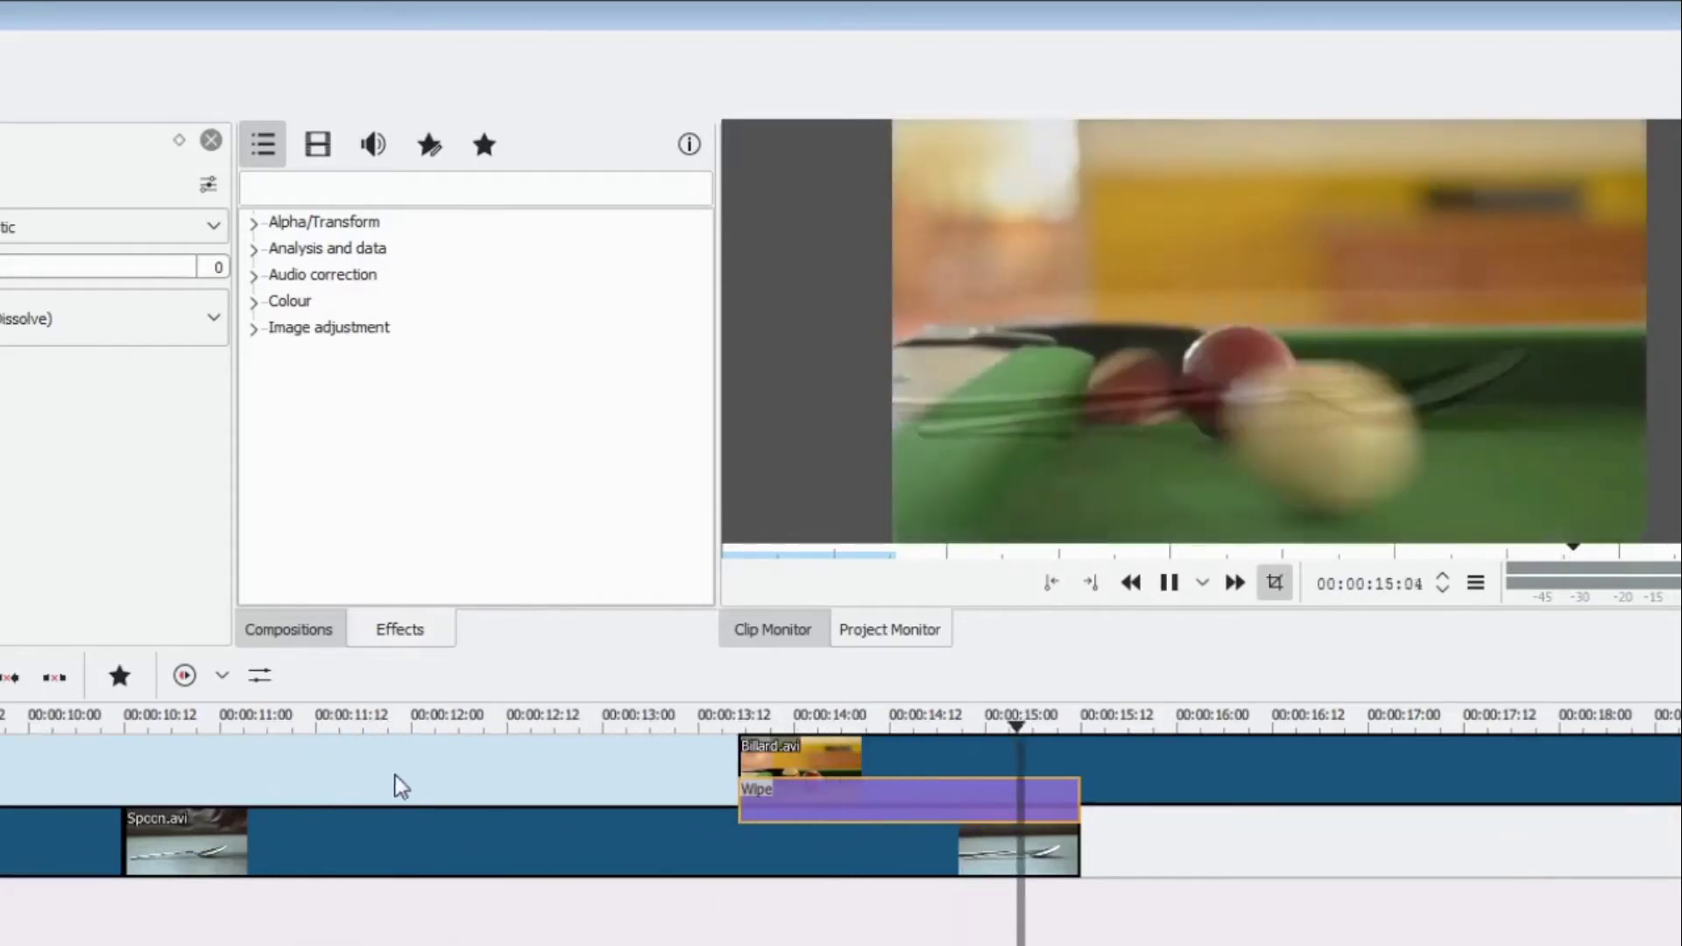
key(space)
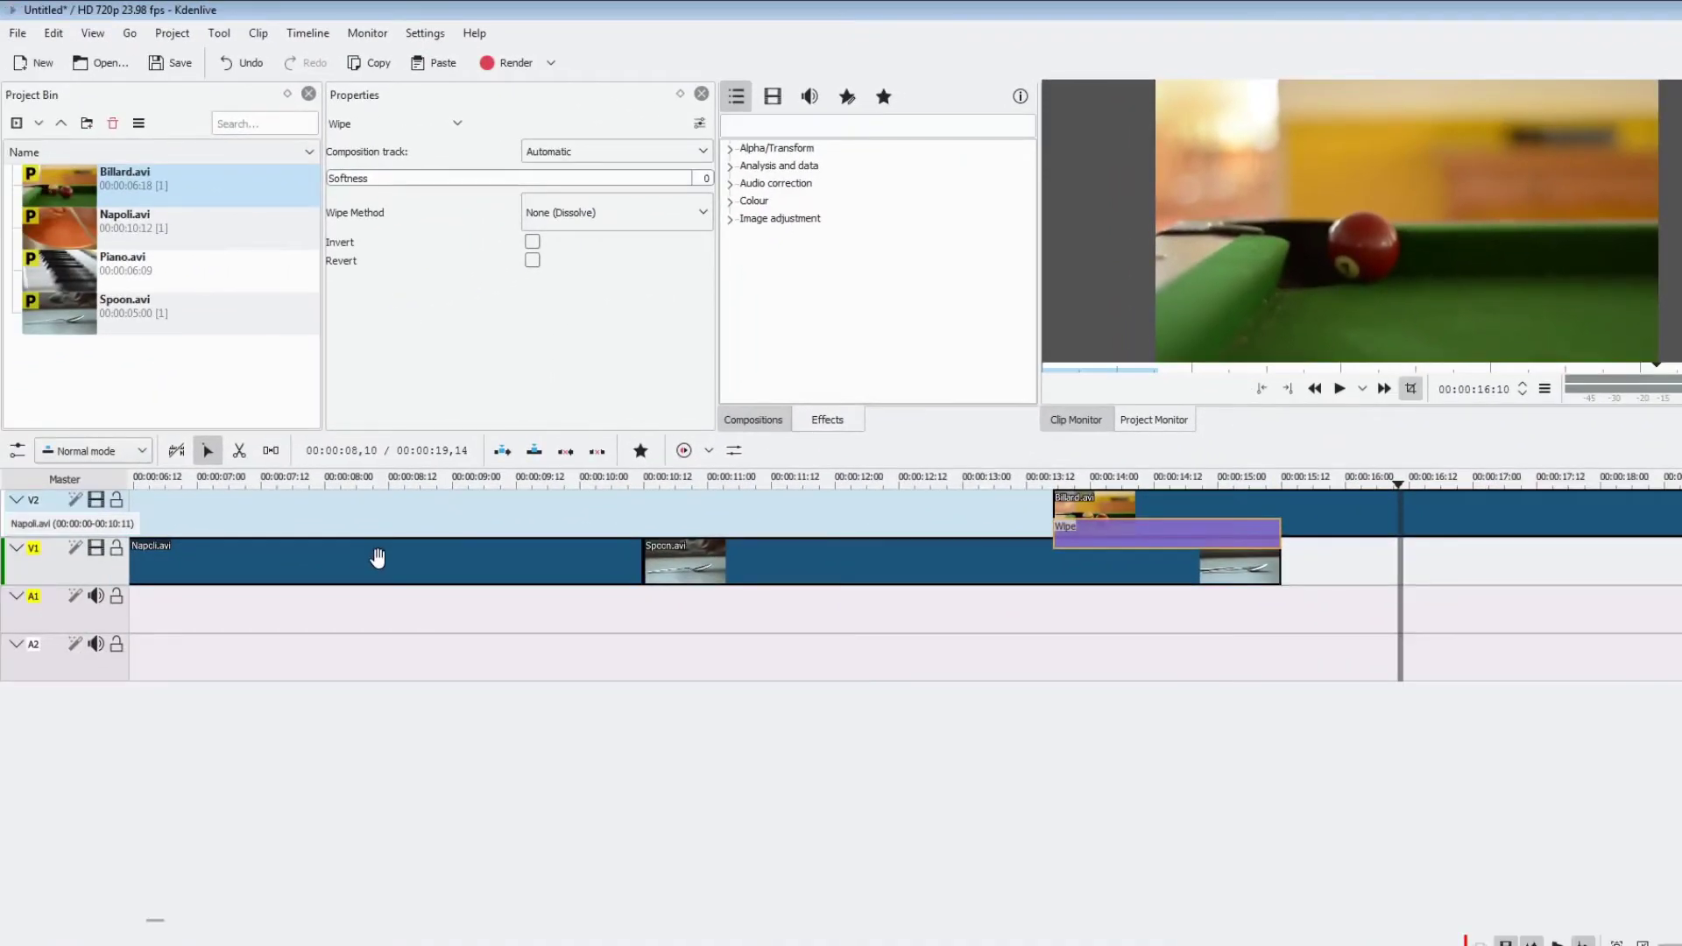
Step: Add a fade-in of about 3 seconds to the start of Napoli.avi on V1
key(alt+Left)
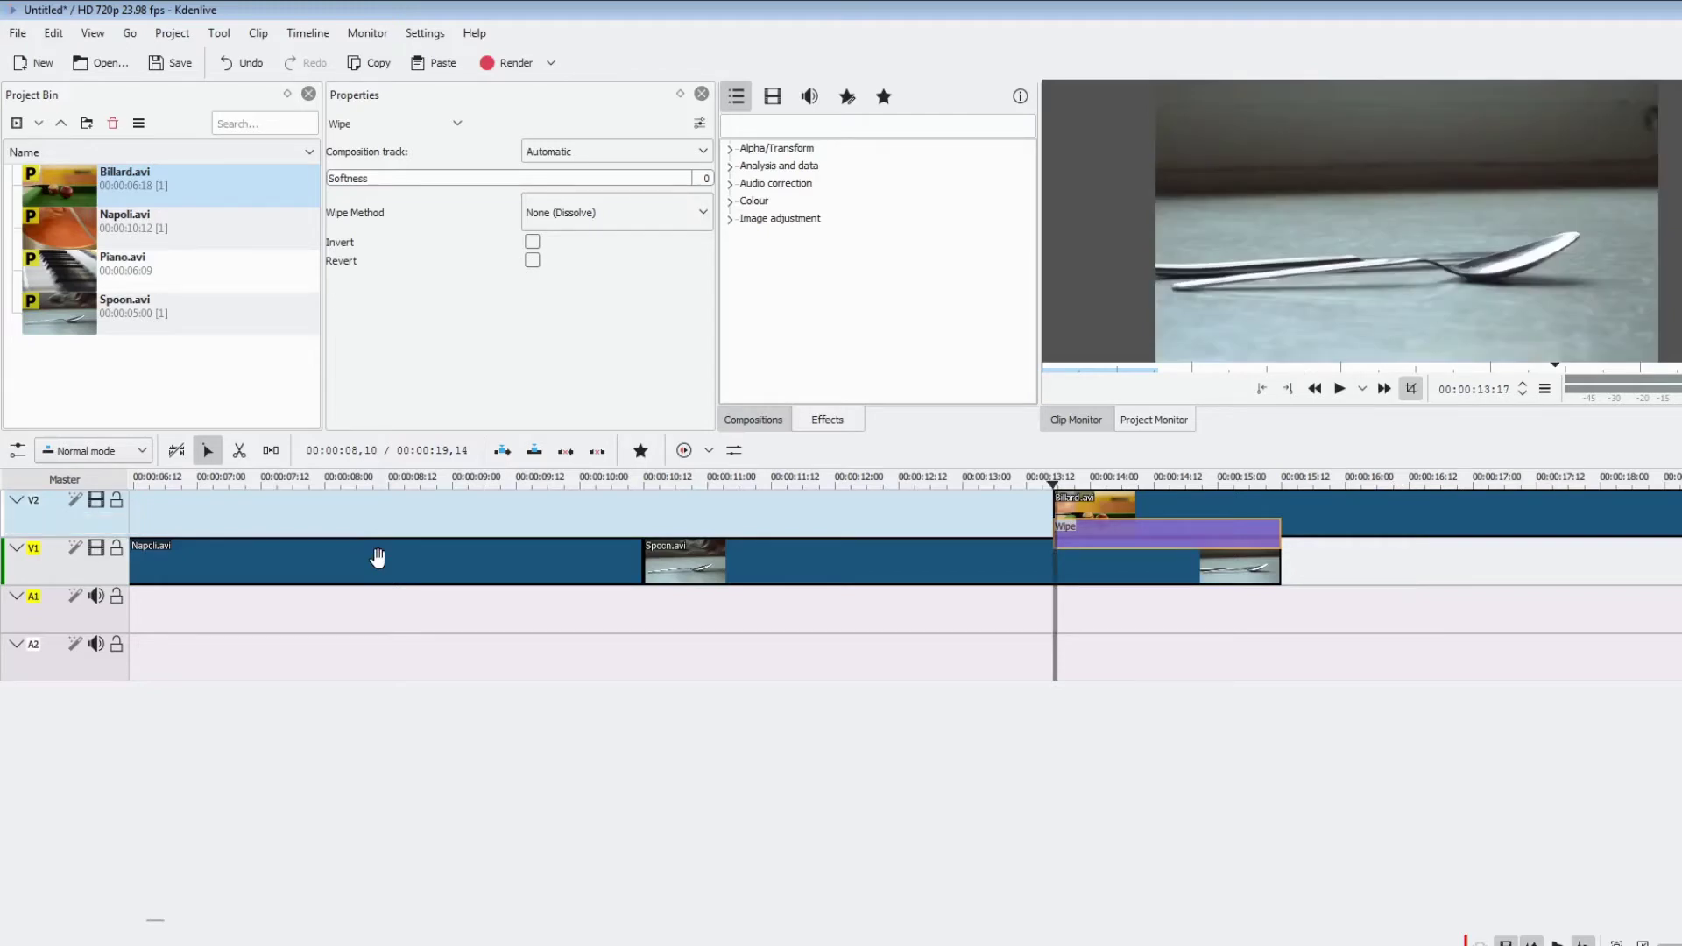
key(Home)
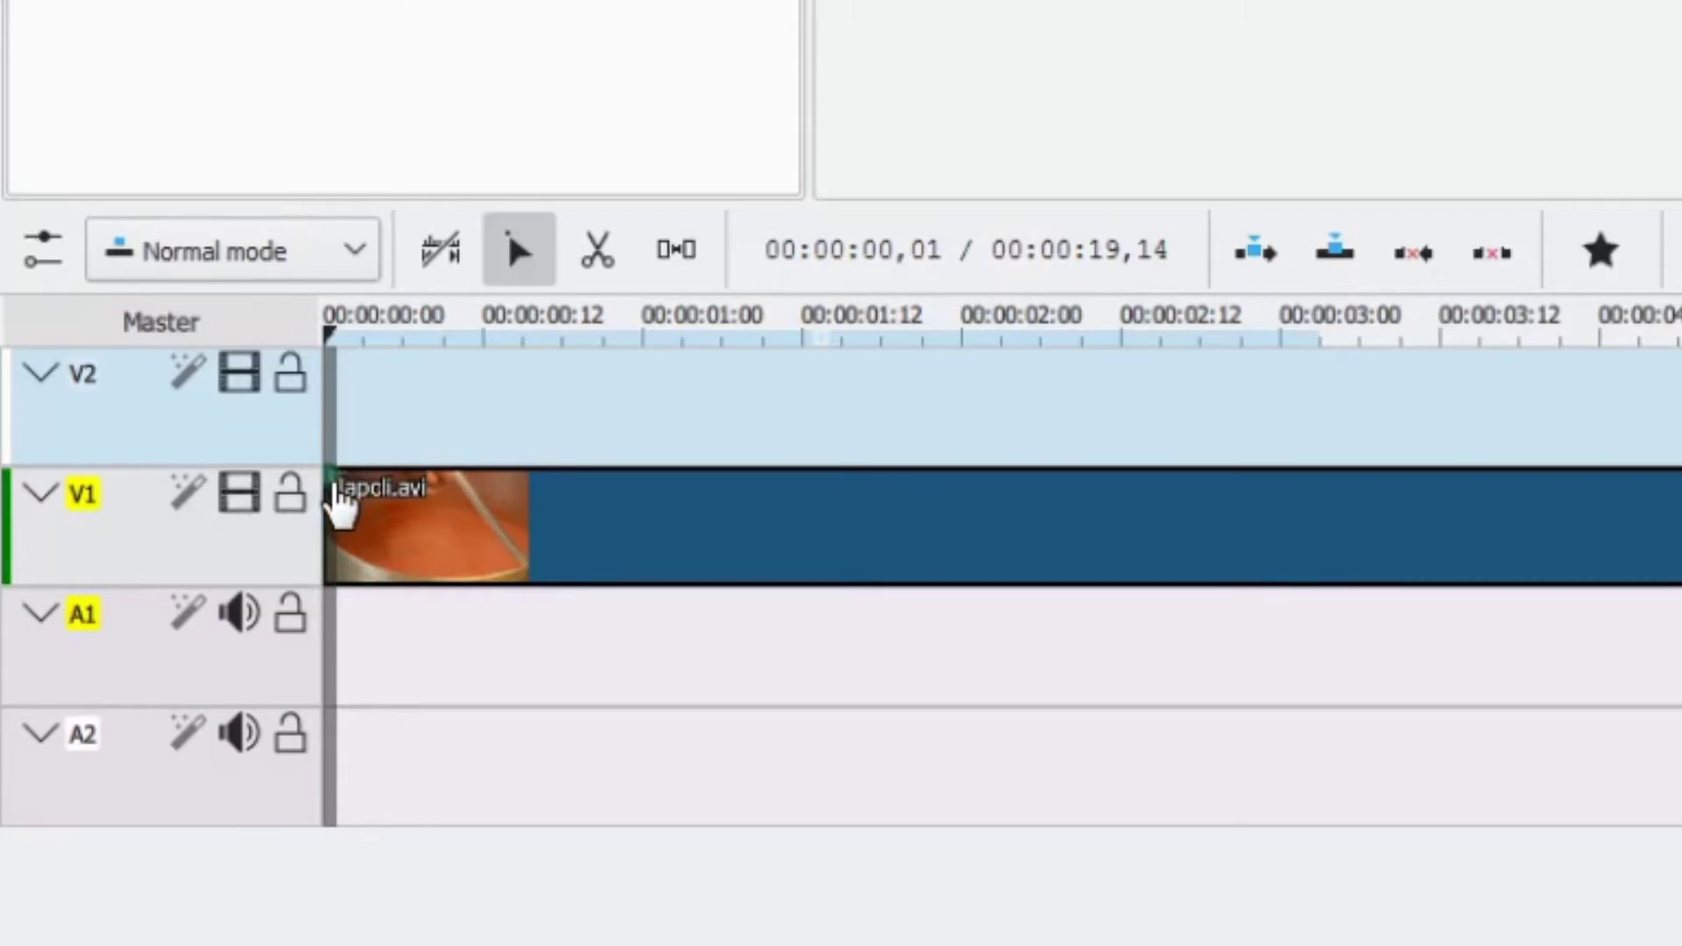
drag(339, 502, 1281, 570)
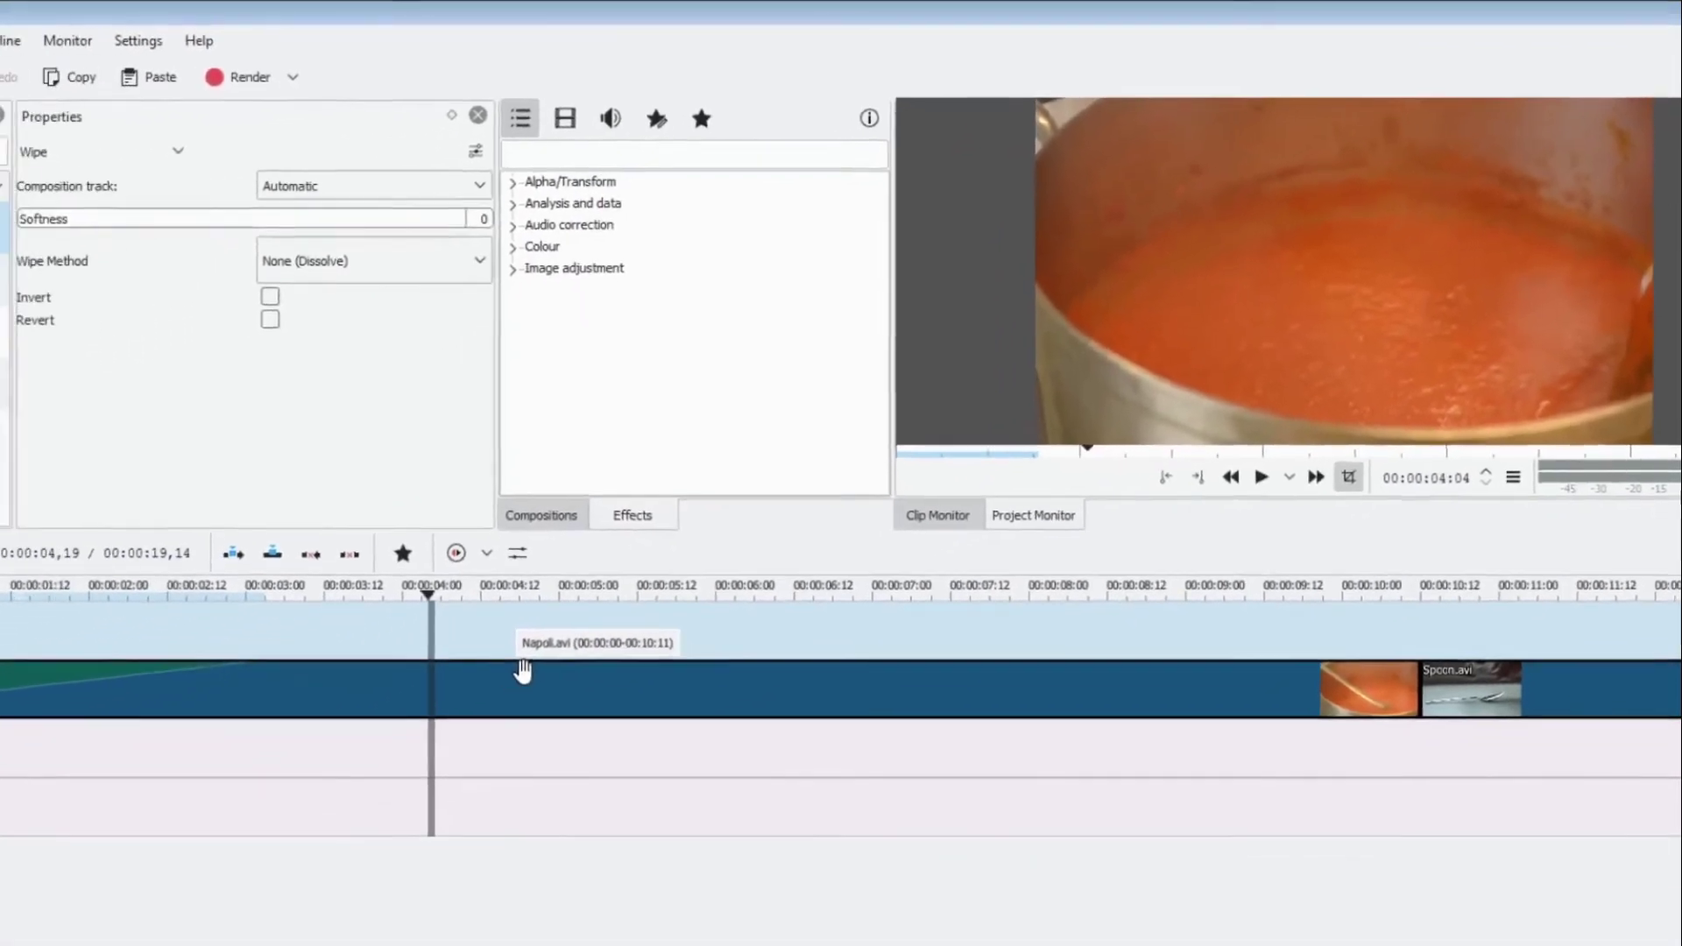
Step: Look over the timeline from Napoli.avi's fade-in to the end of Billard.avi at several zoom levels
scroll(608, 621, down, 2)
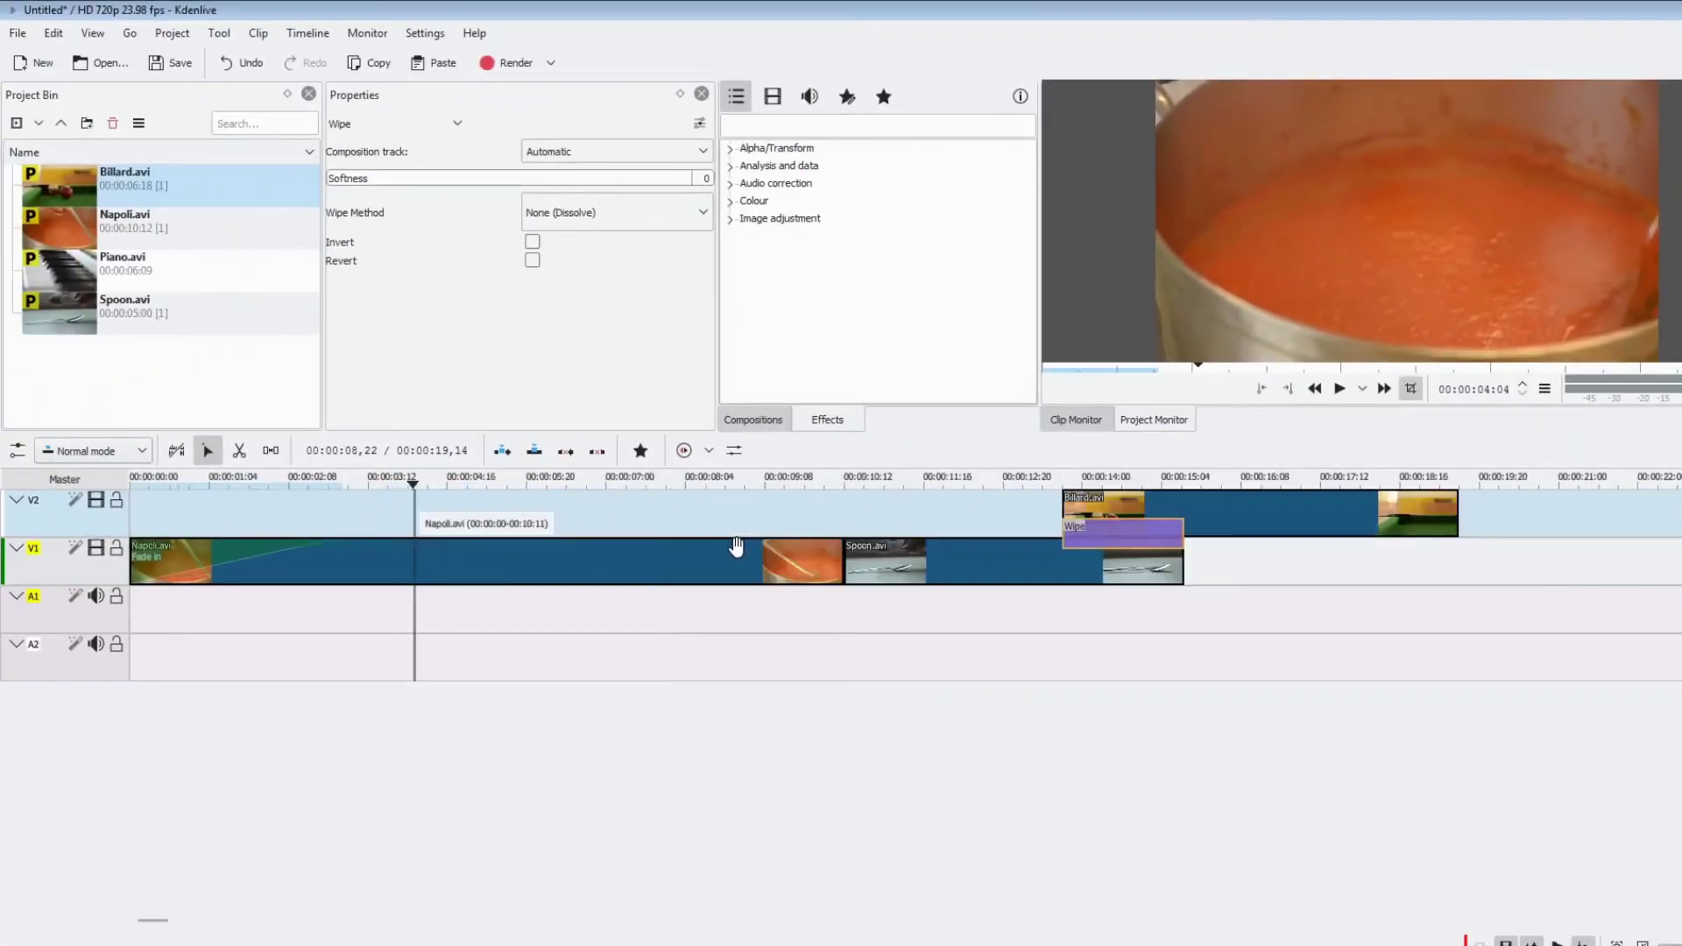
scroll(736, 546, down, 2)
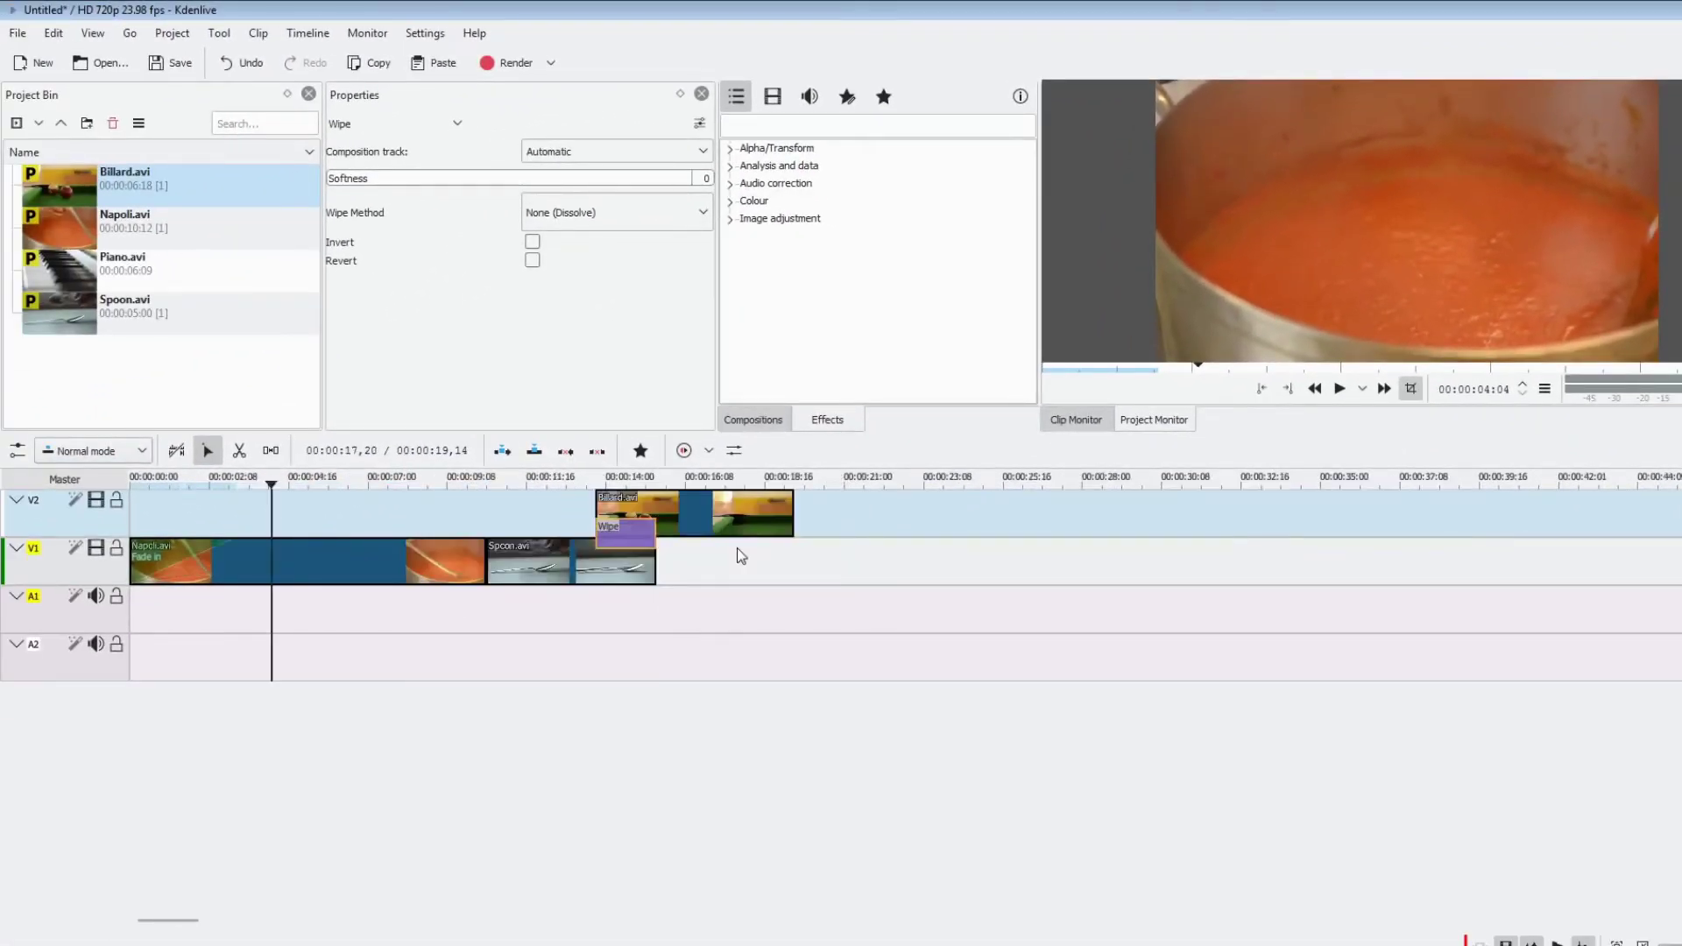
scroll(737, 548, up, 4)
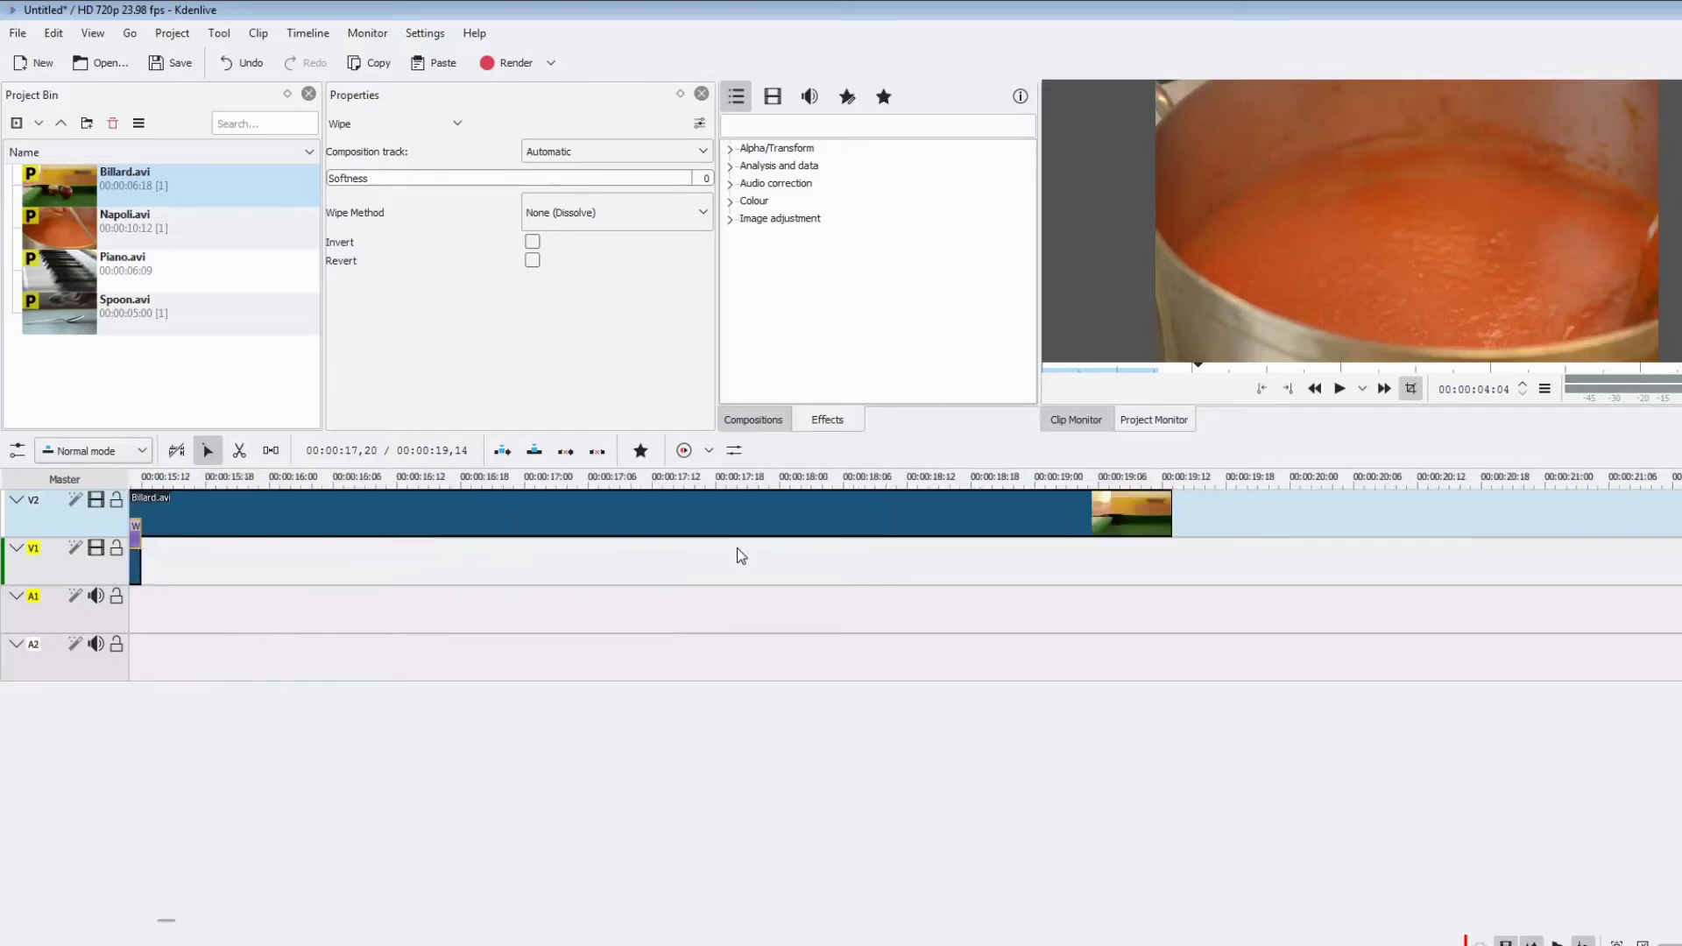
scroll(737, 548, up, 3)
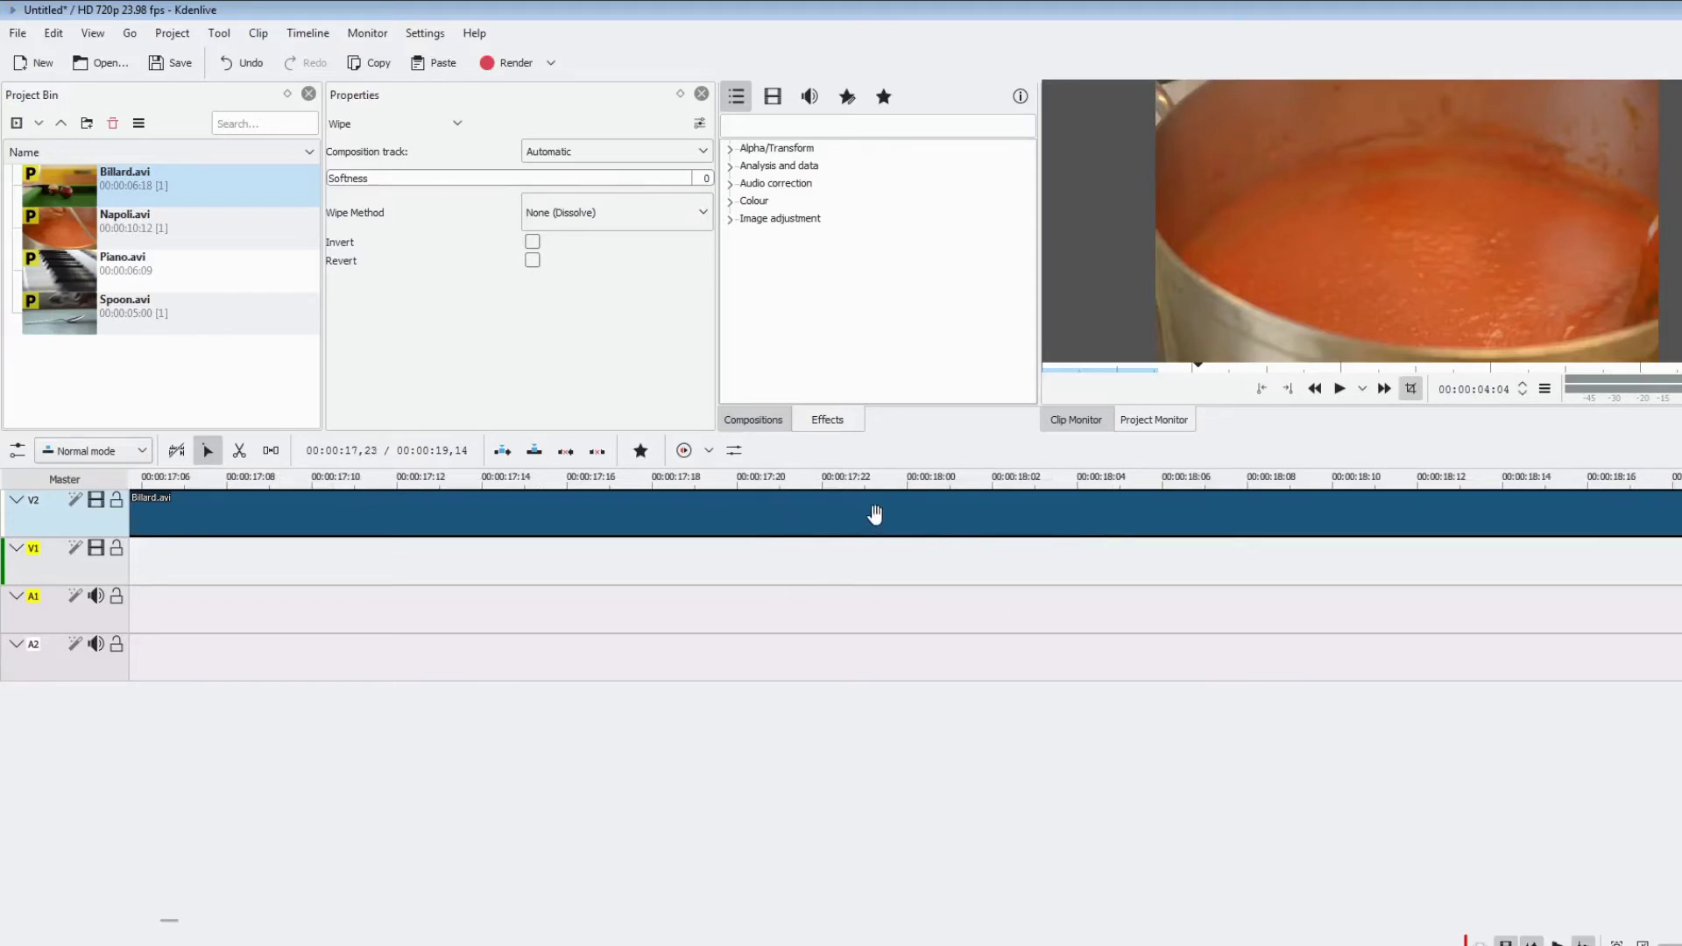
scroll(837, 511, down, 4)
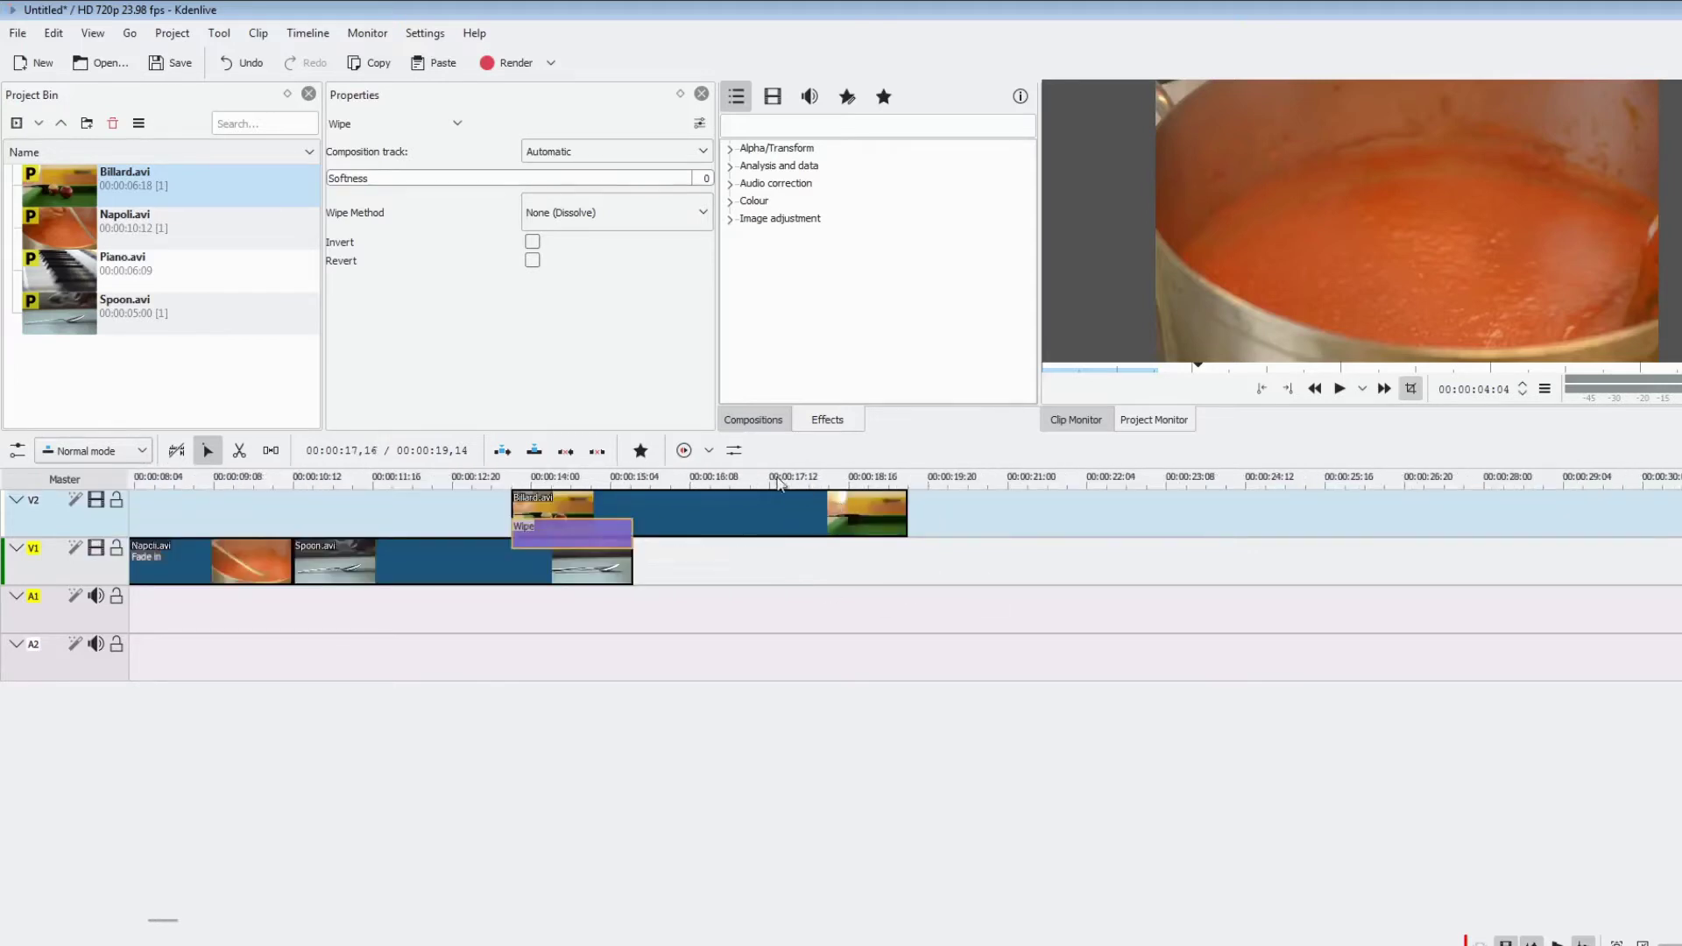
click(765, 487)
scroll(780, 523, up, 4)
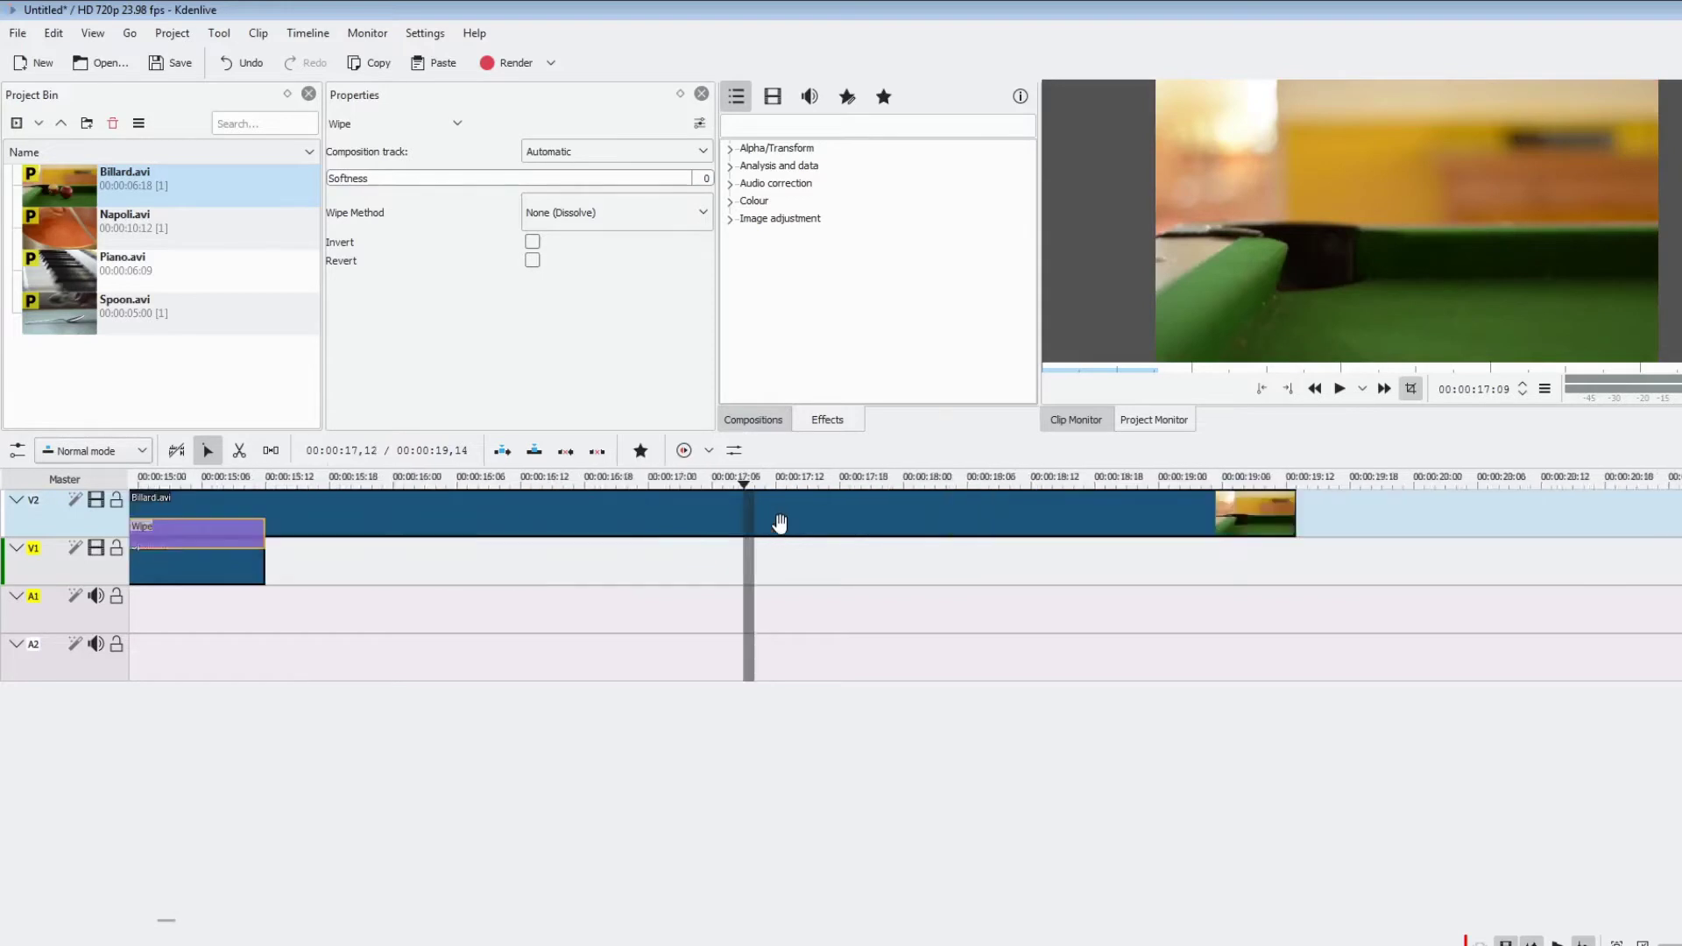
scroll(695, 507, down, 3)
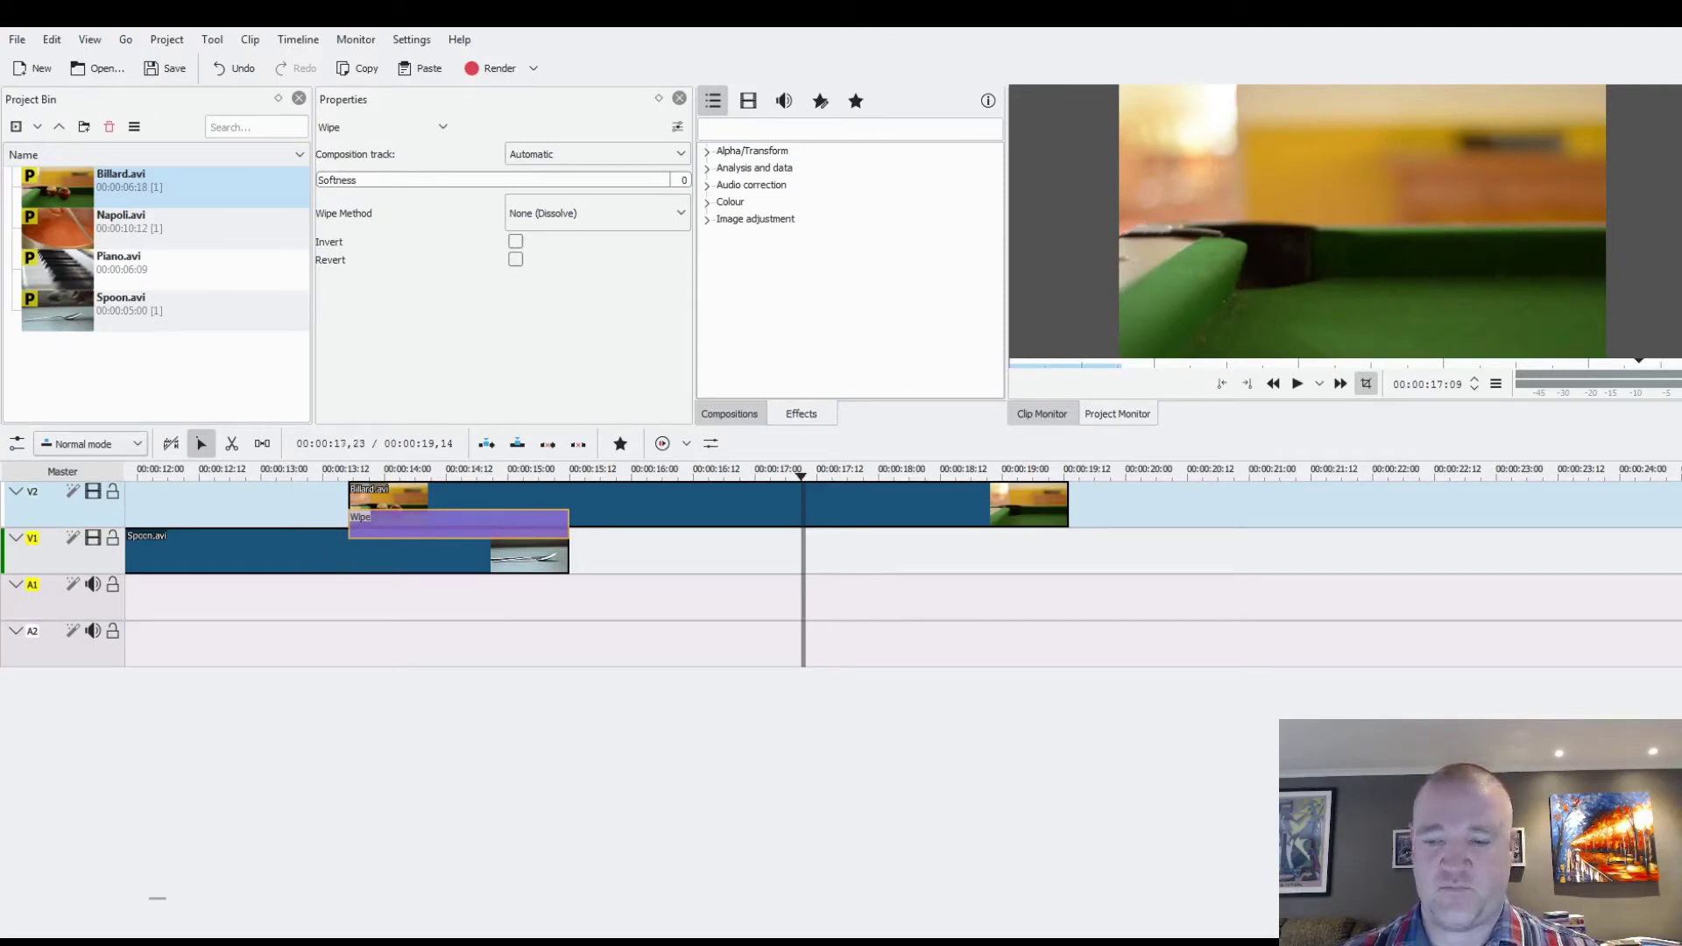
mouse_move(150, 899)
mouse_down()
mouse_move(169, 896)
mouse_move(138, 900)
mouse_up()
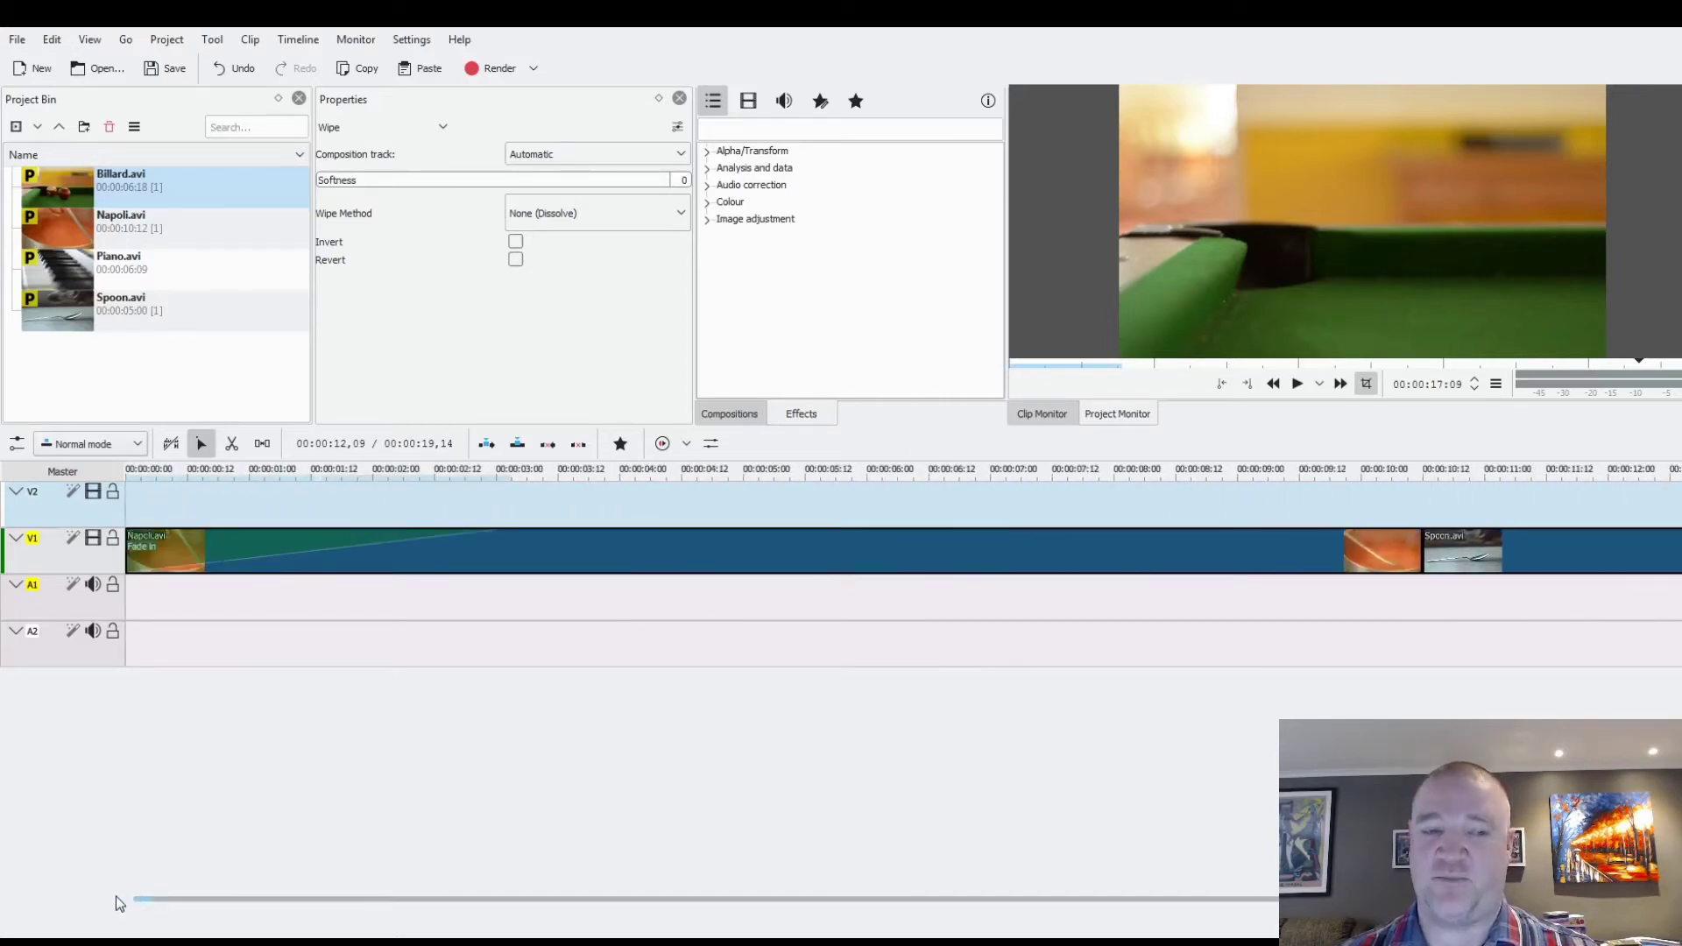
drag(145, 898, 154, 900)
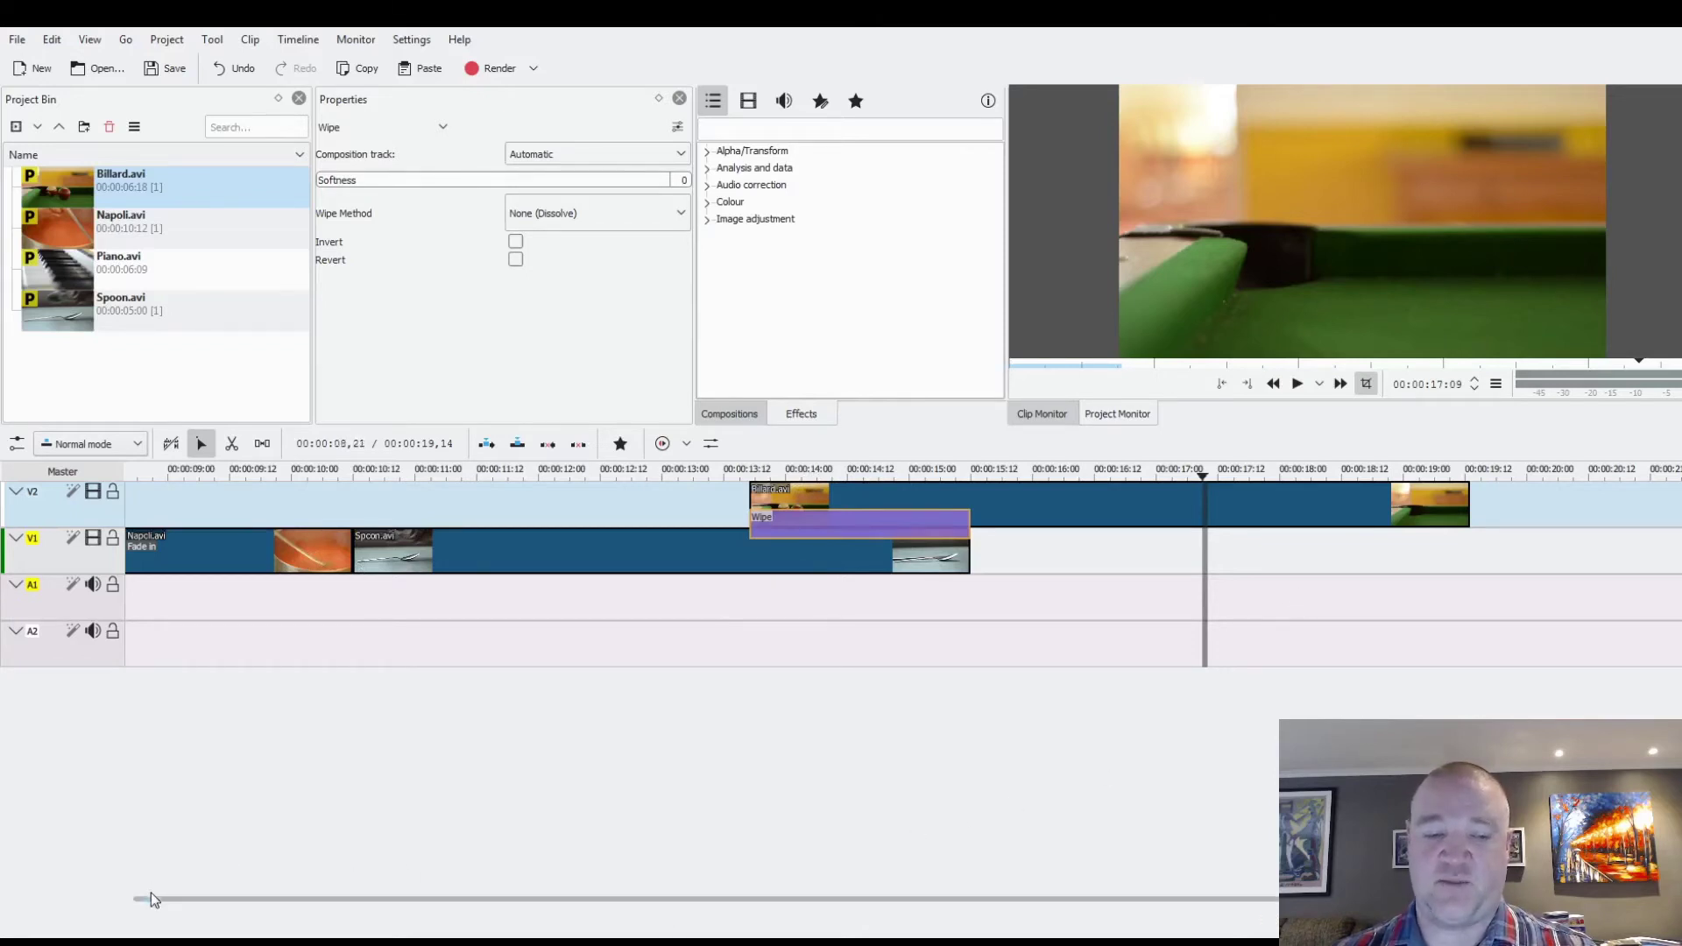
Step: Place Piano.avi on V1 so it overlaps the end of Billard.avi, with a Wipe composition across the overlap
scroll(154, 900, down, 5)
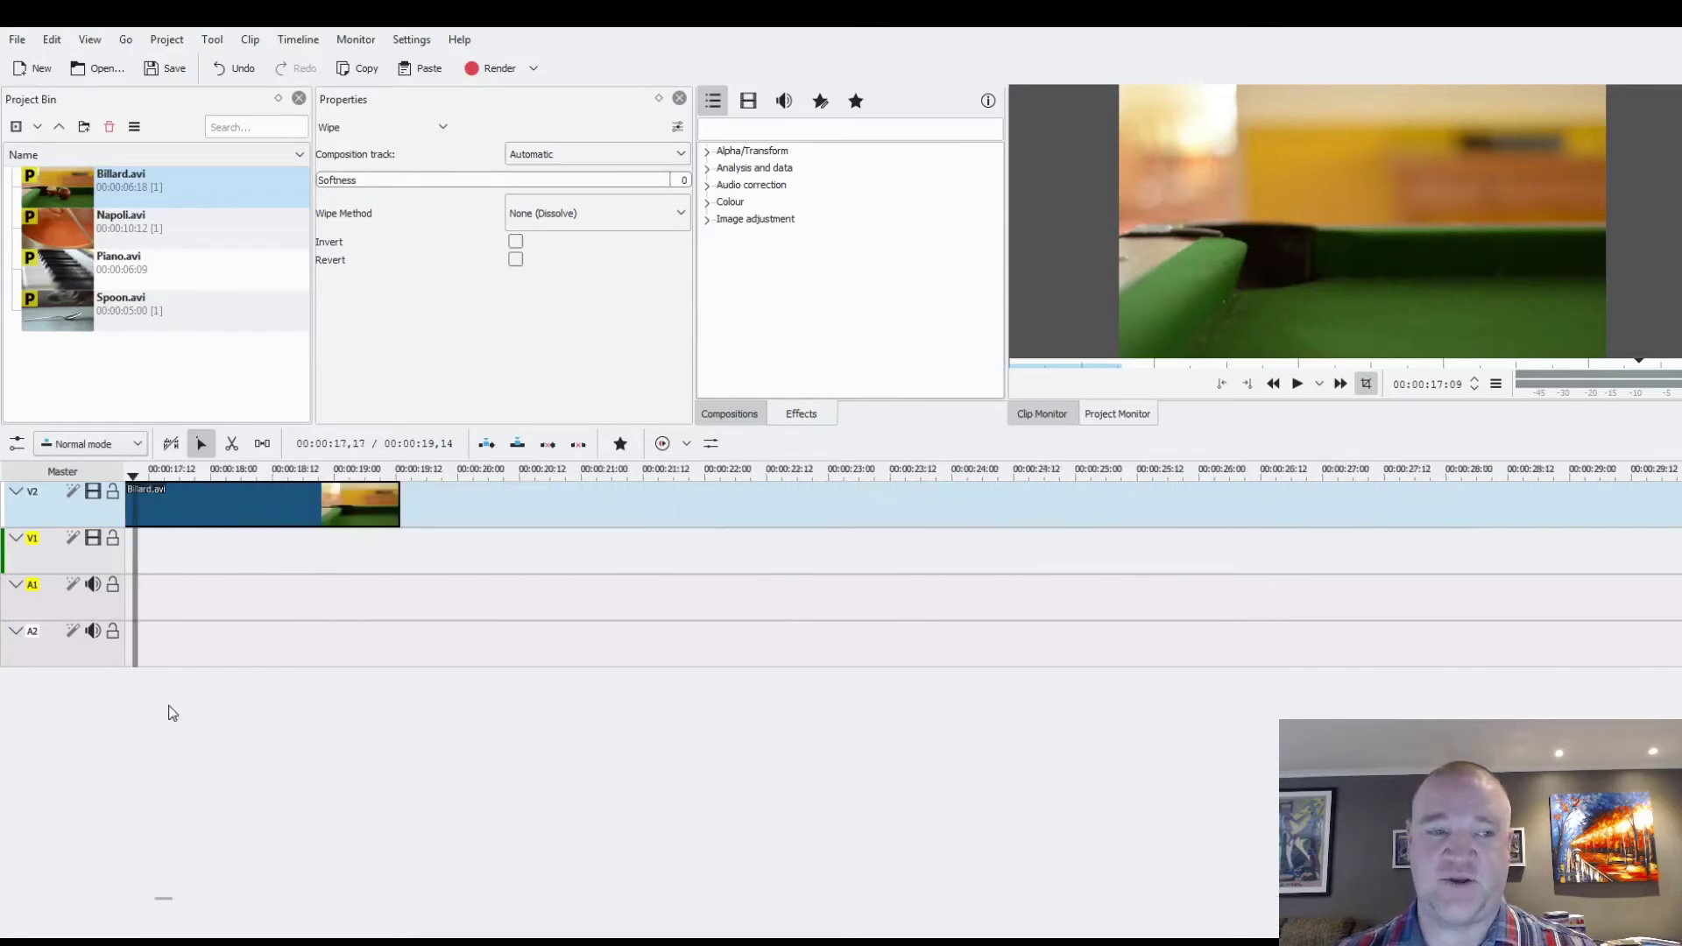
drag(55, 269, 344, 562)
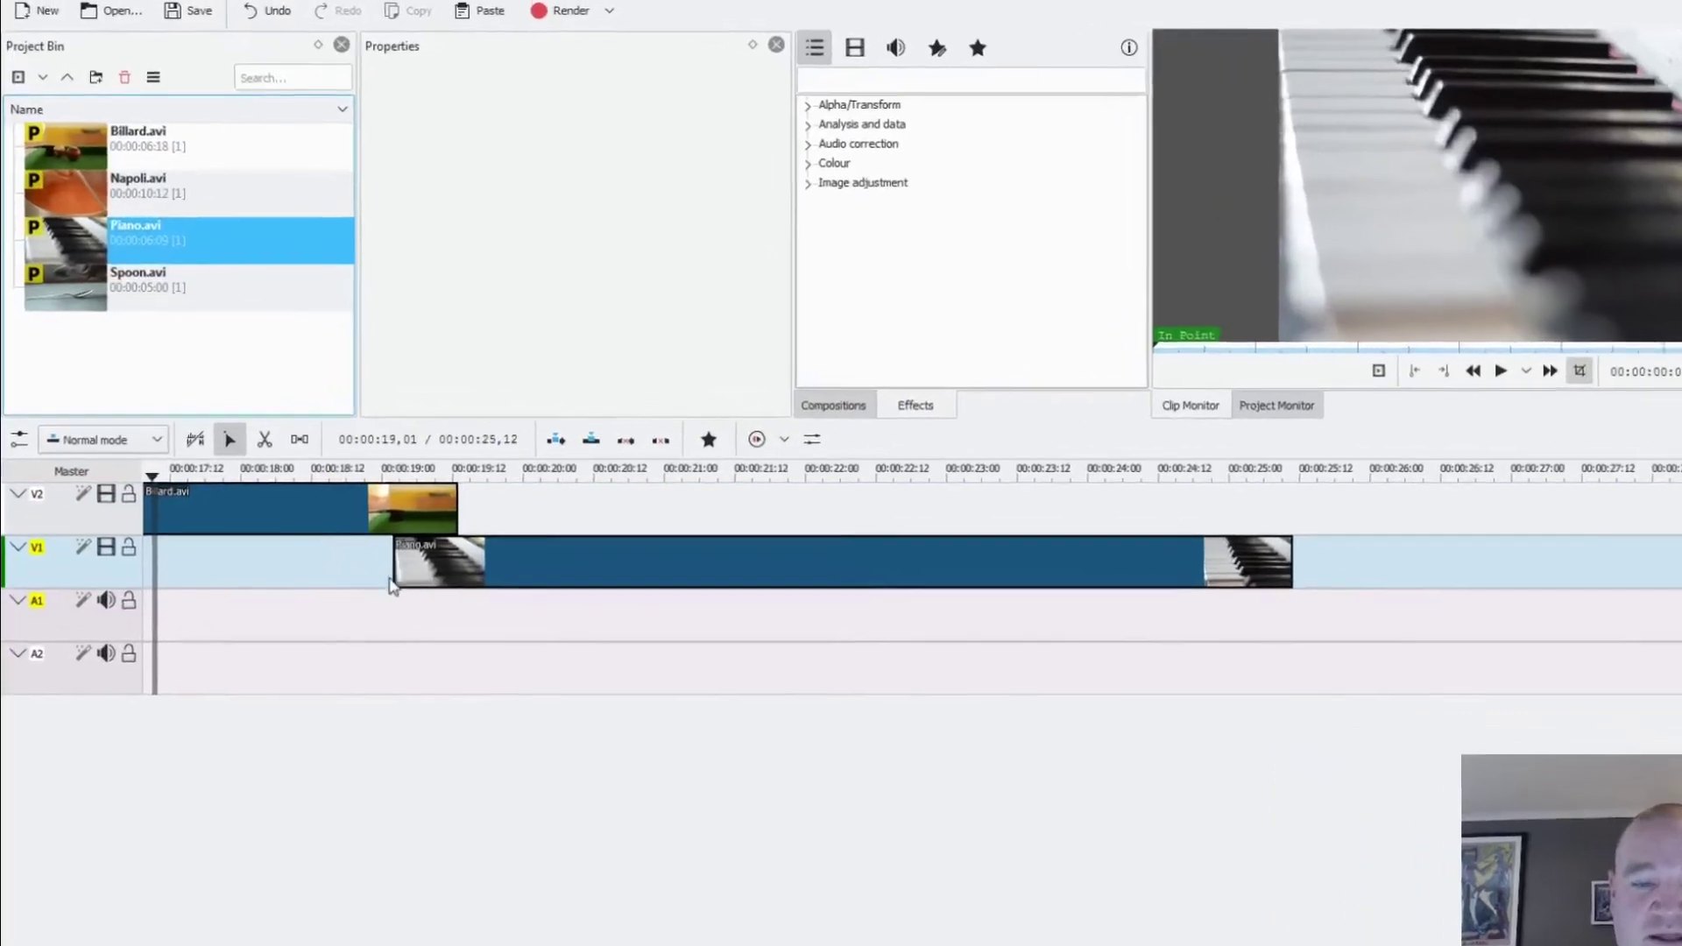
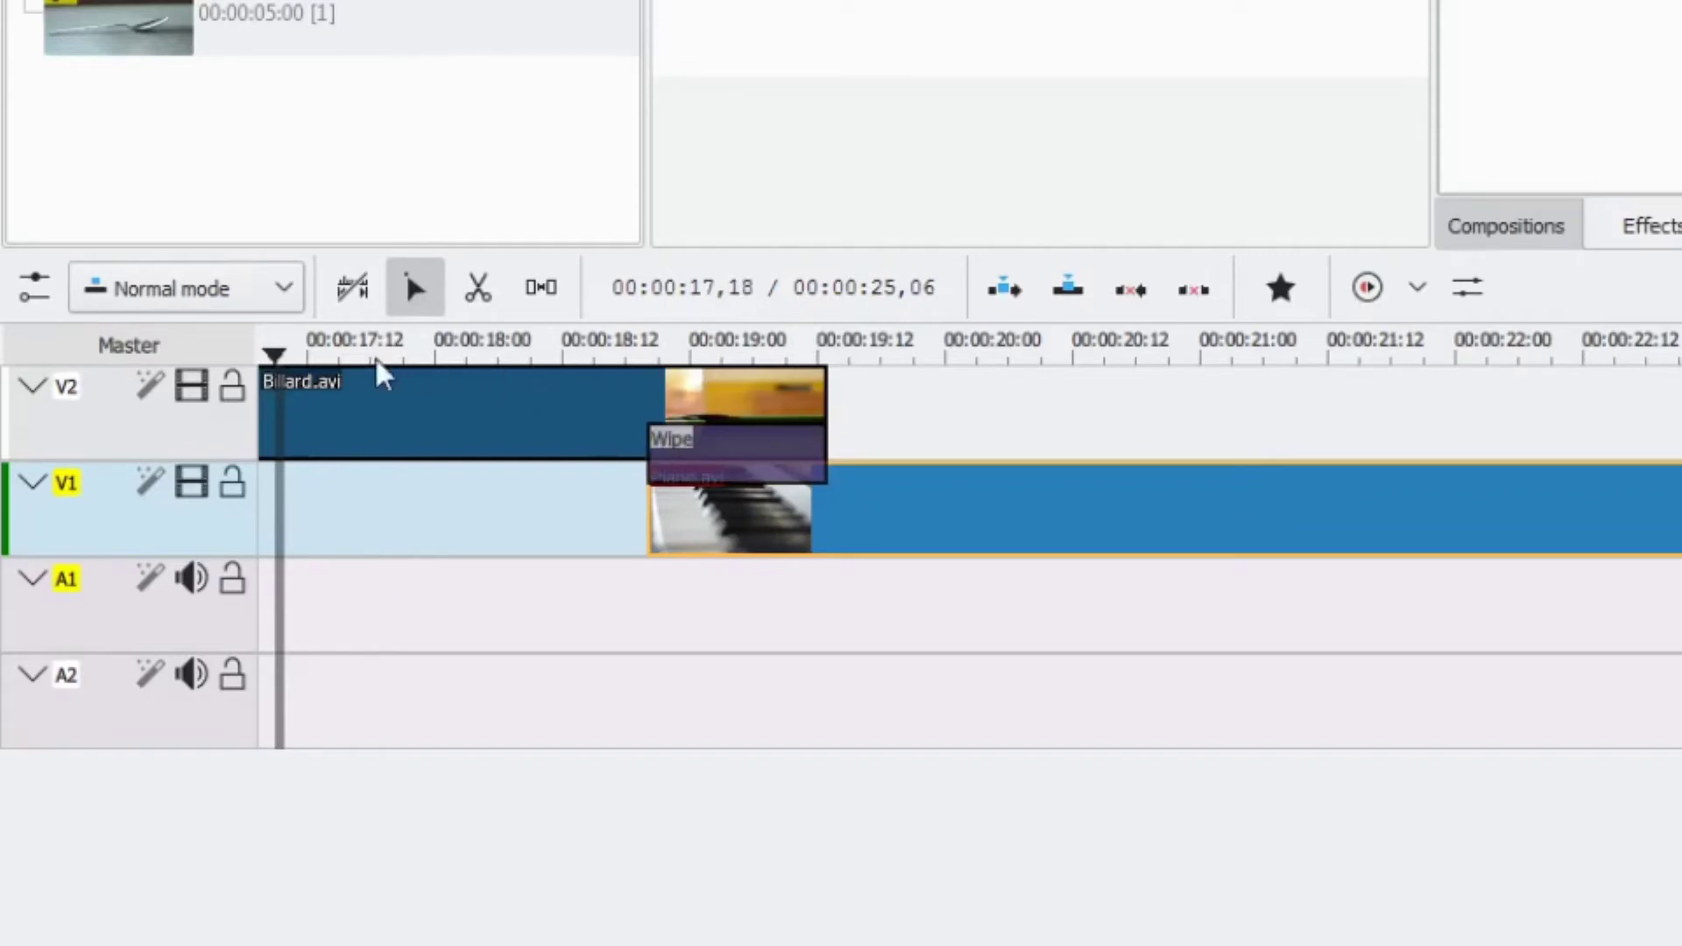
Step: Play back the transition from Billard.avi into Piano.avi several times, starting from different points in Billard.avi
click(344, 386)
click(380, 354)
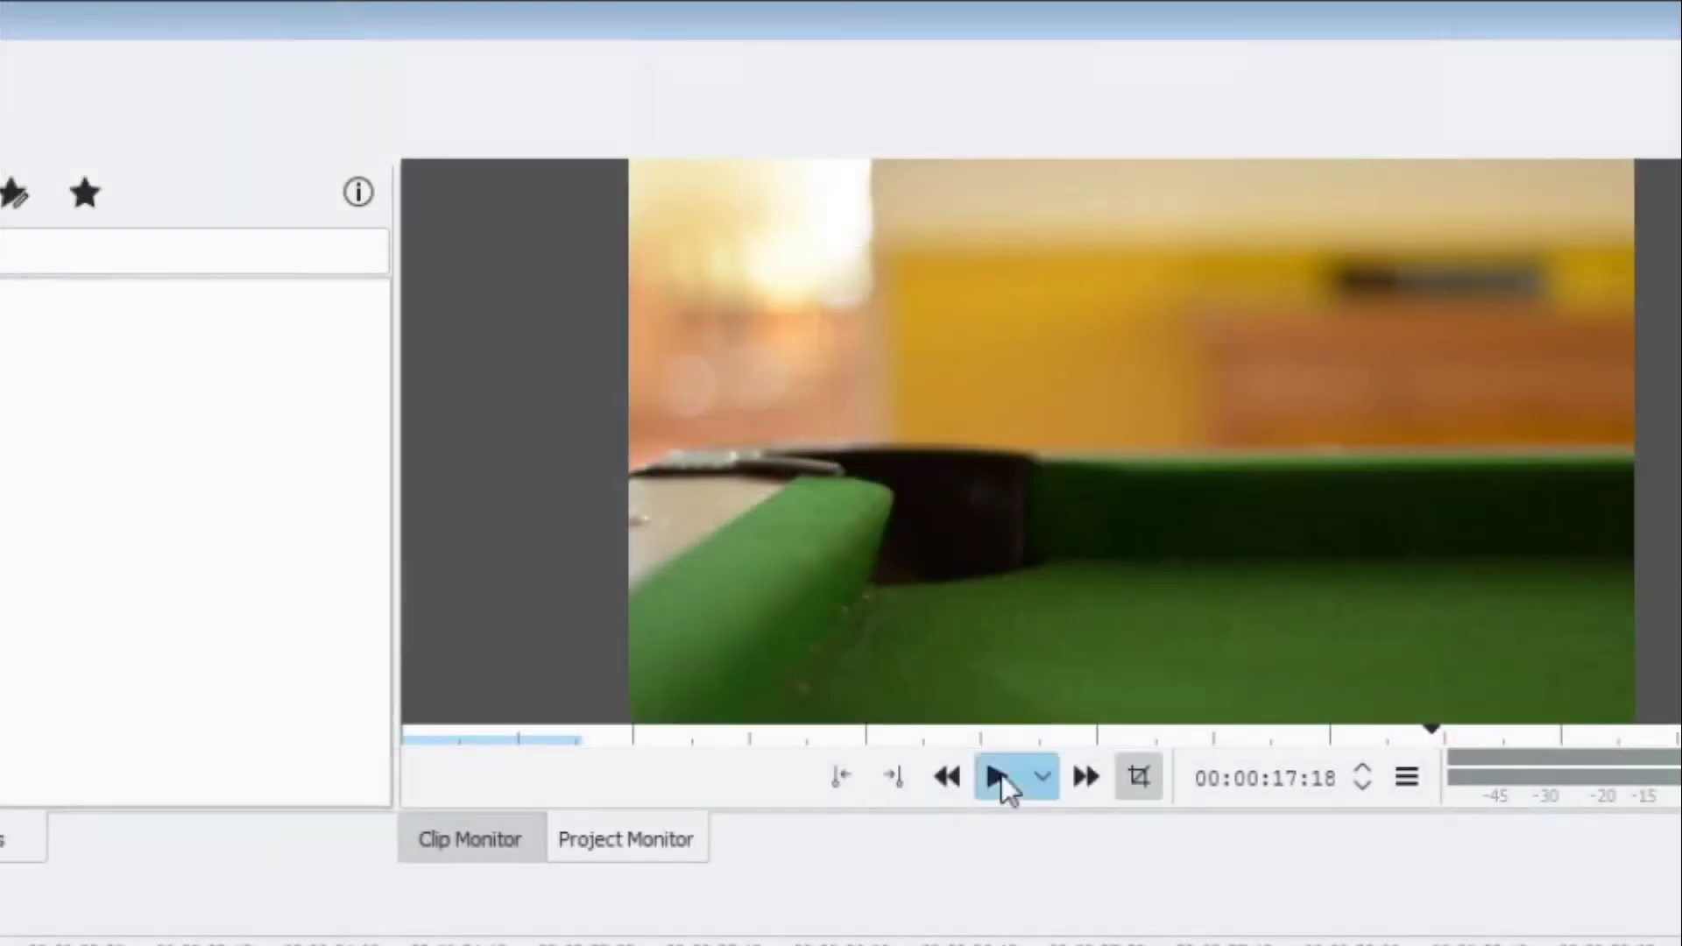
click(998, 777)
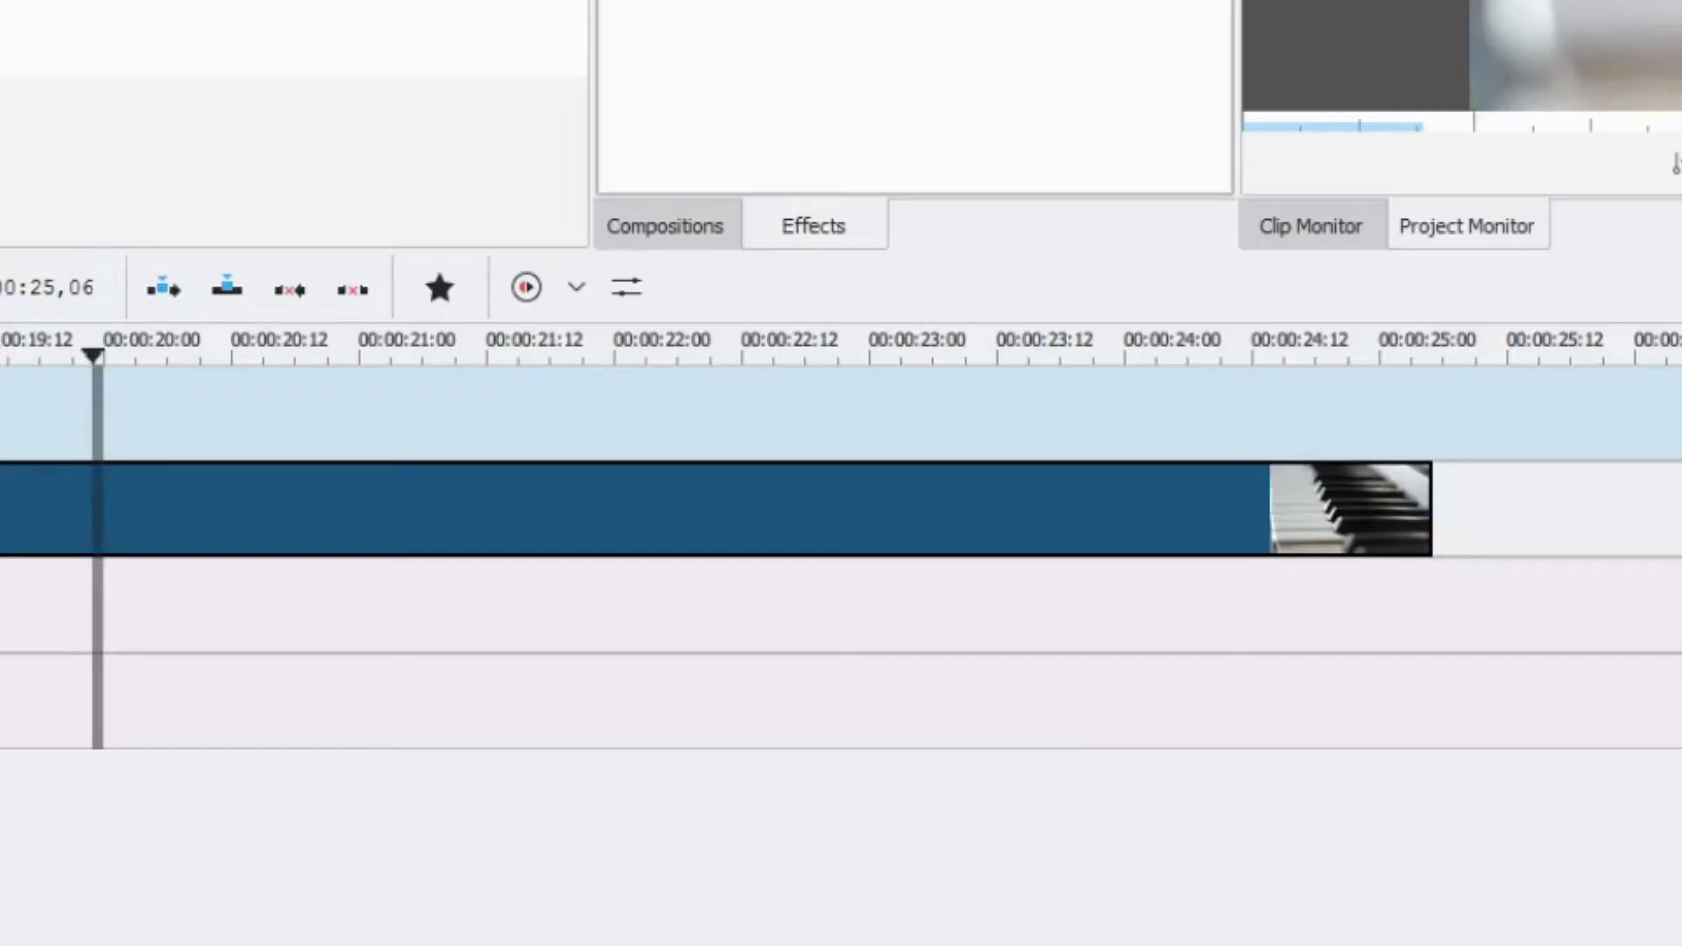
scroll(841, 543, left, 5)
click(452, 346)
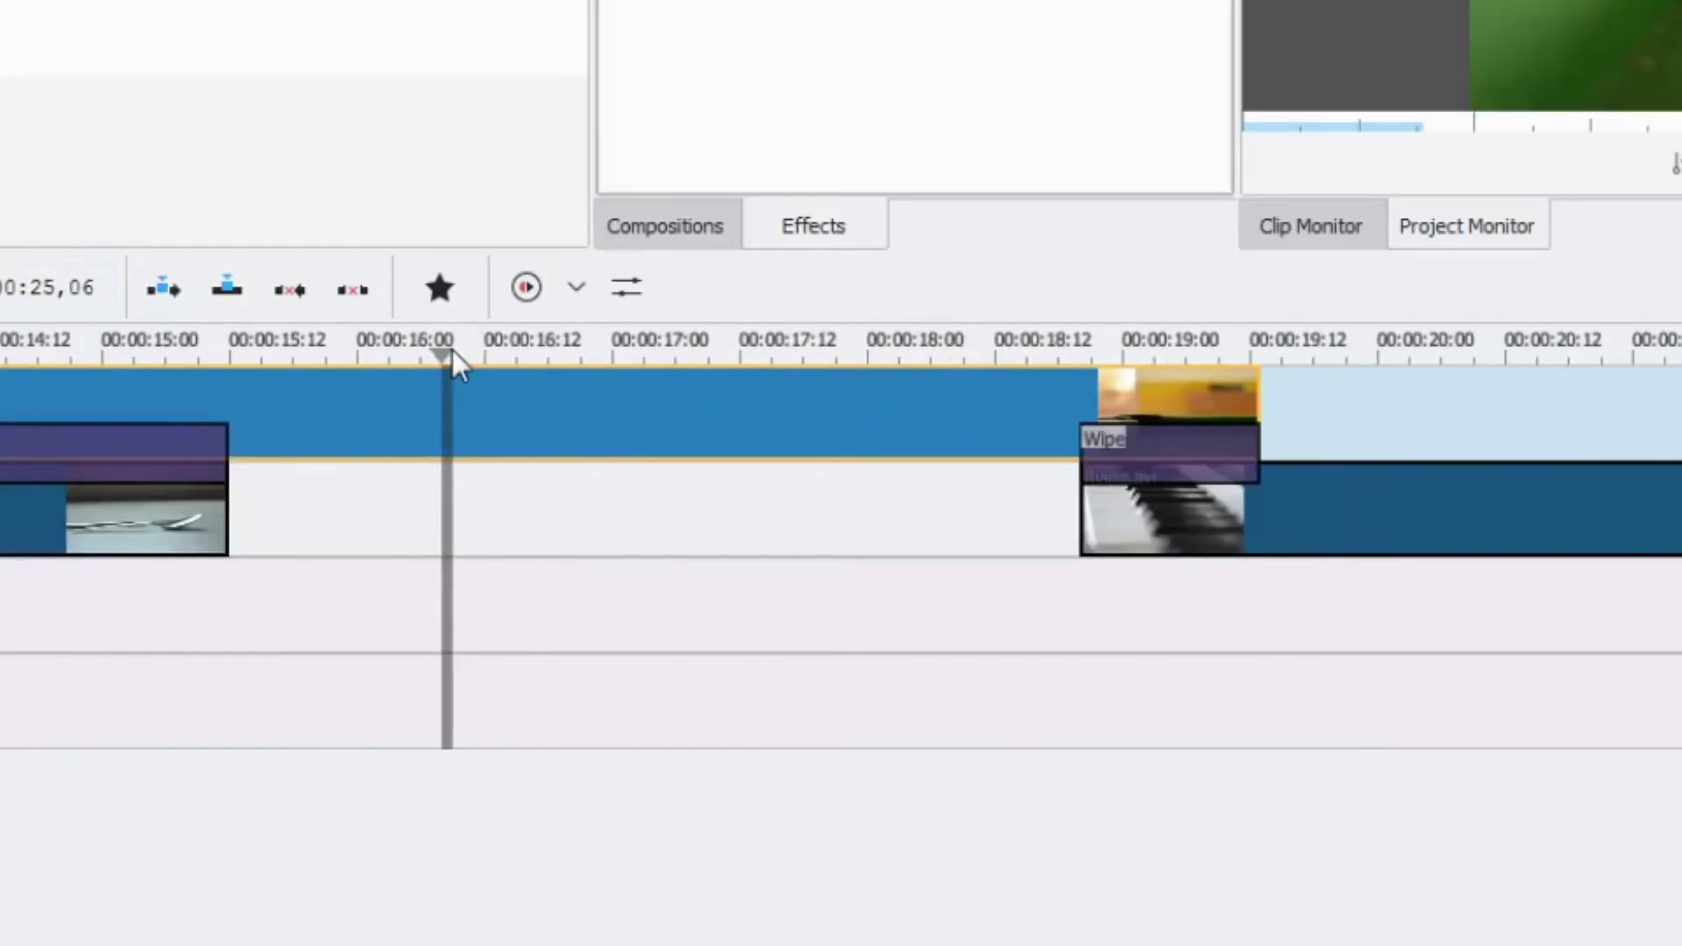
key(space)
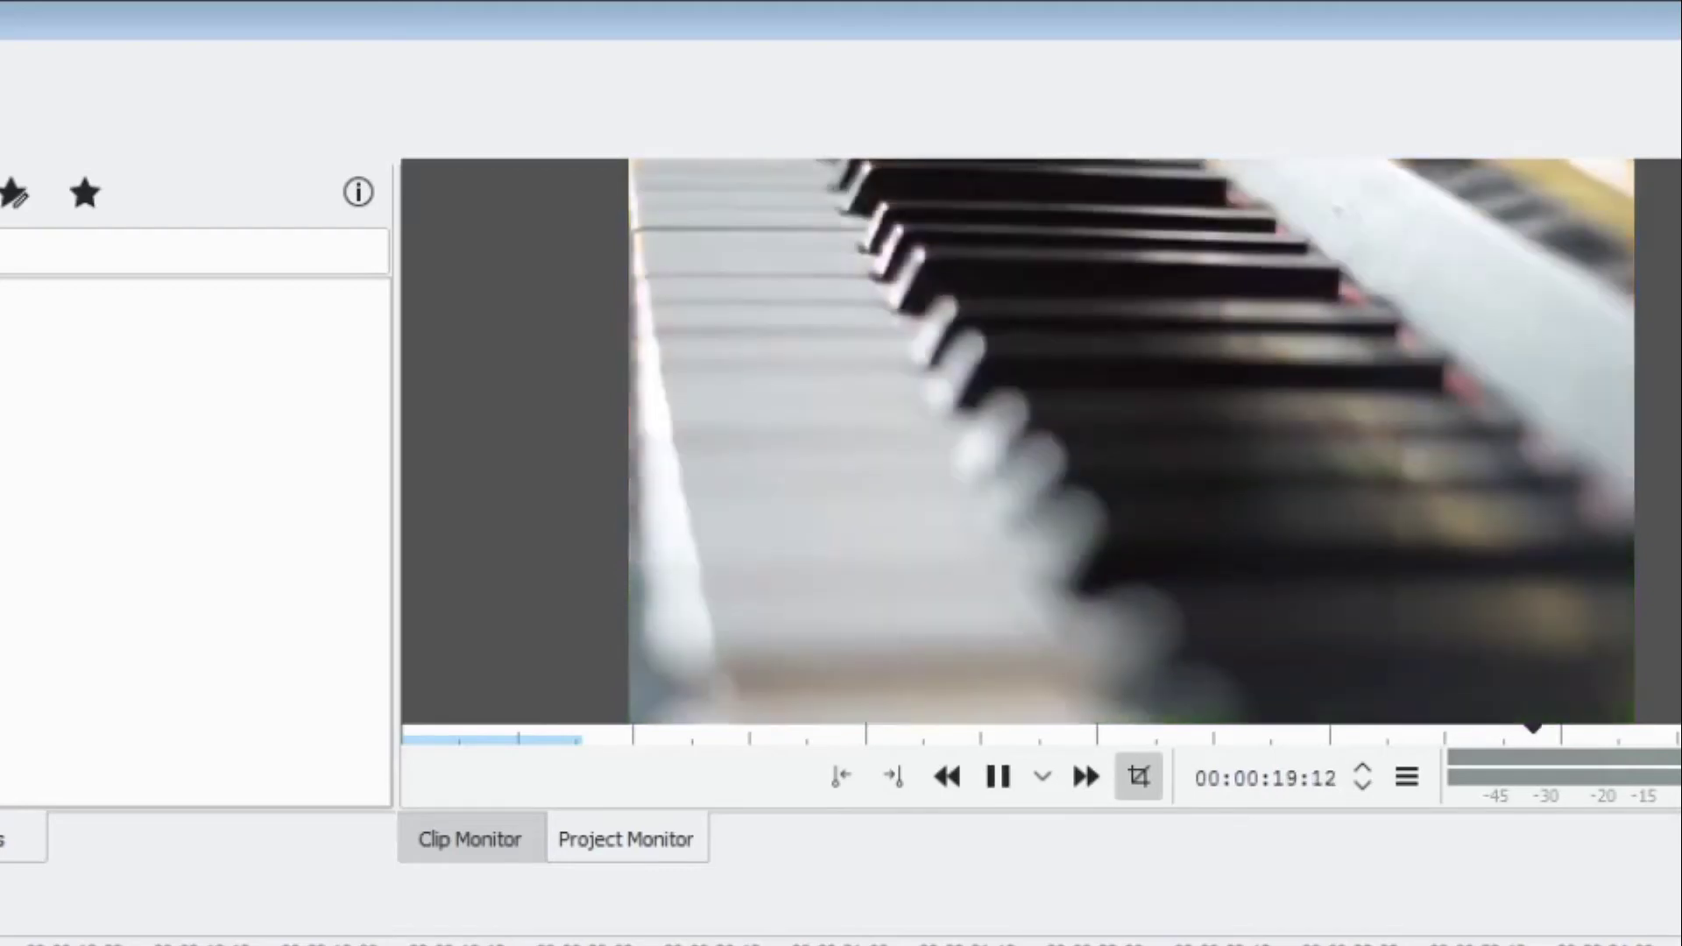
key(space)
click(1329, 731)
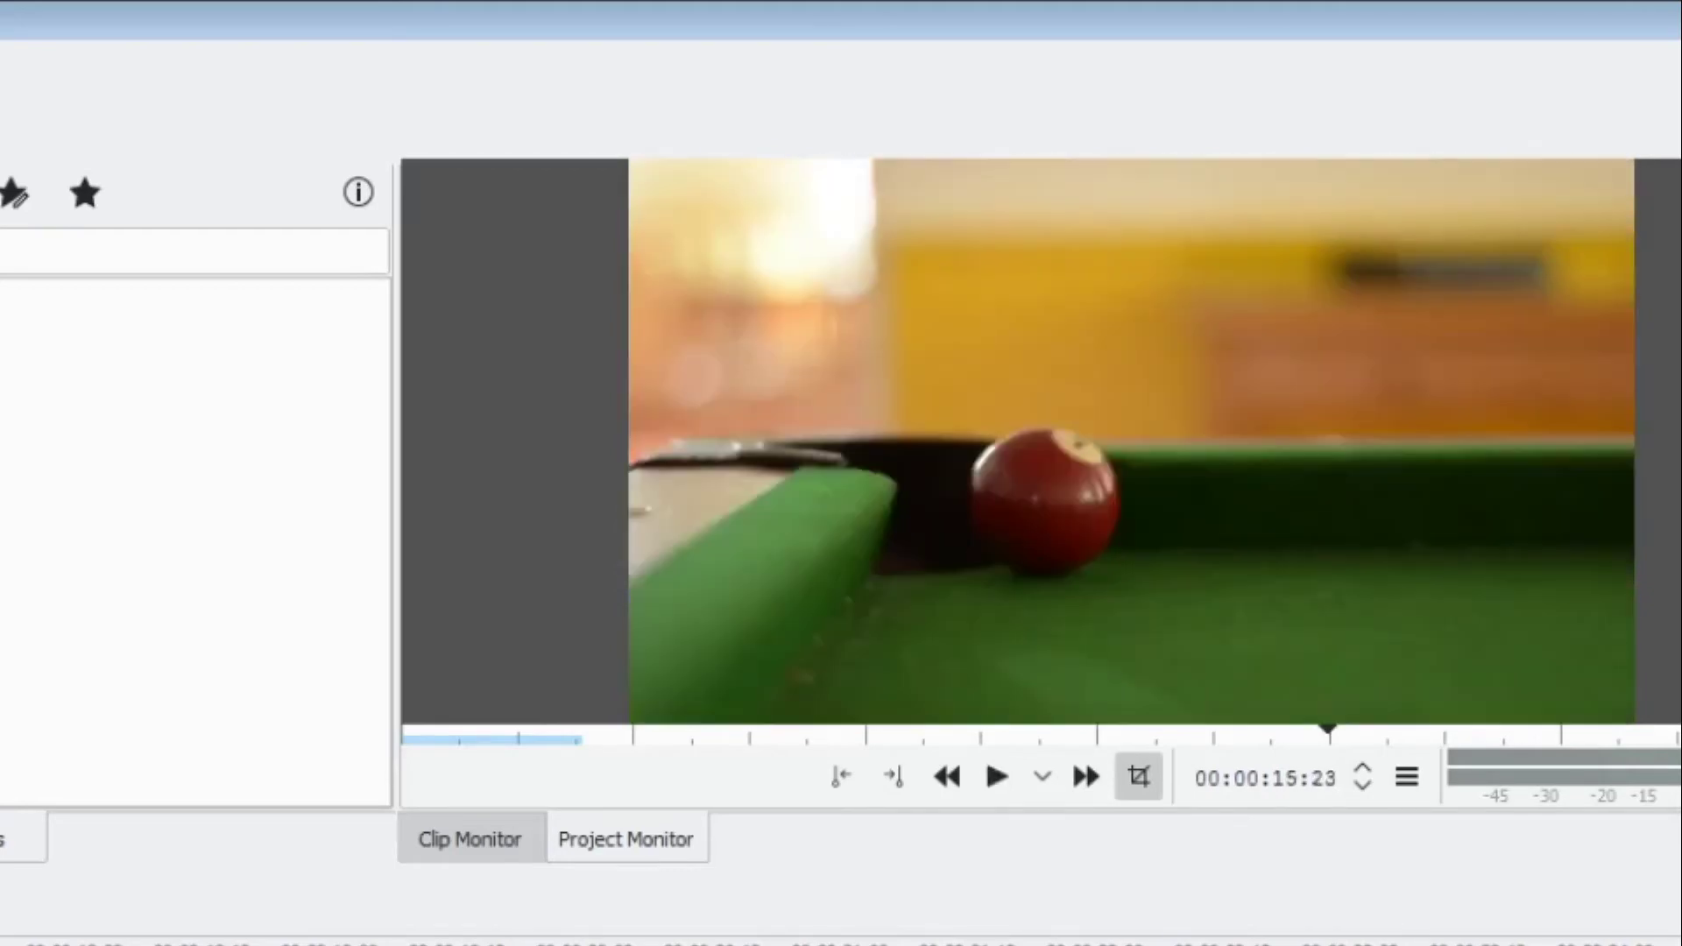
key(space)
key(space)
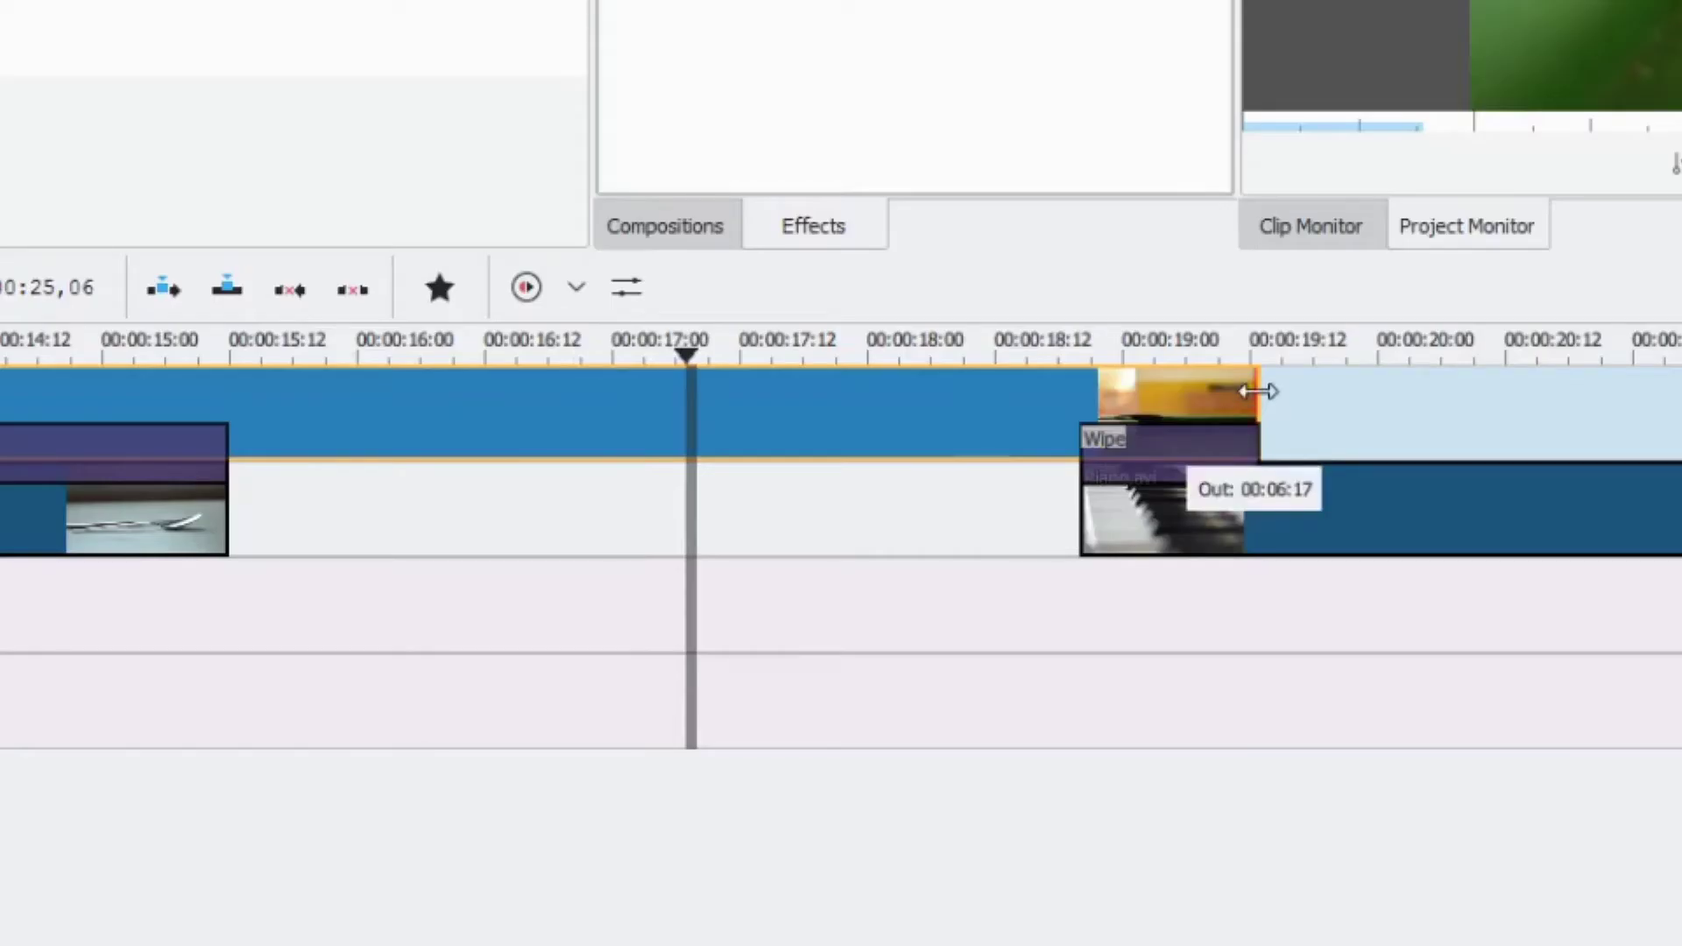
Step: Trim the end of Billard.avi to the playhead at about 17 s and realign Piano.avi and the Wipe with its new end
drag(1257, 391, 718, 411)
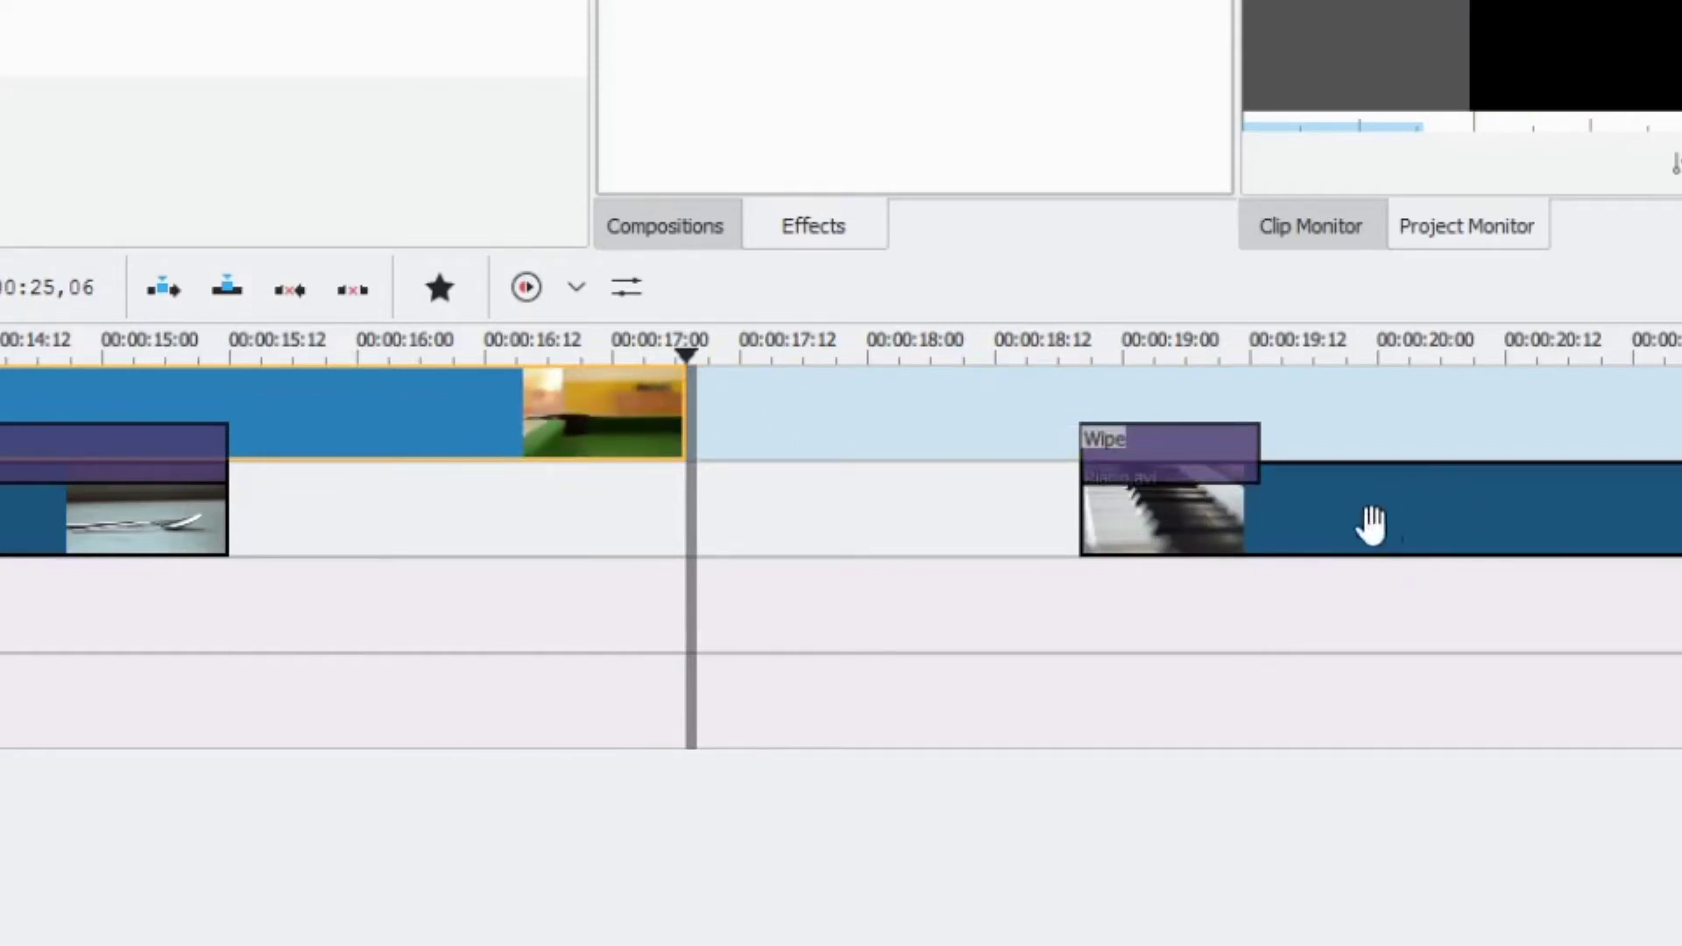
drag(1489, 525, 944, 547)
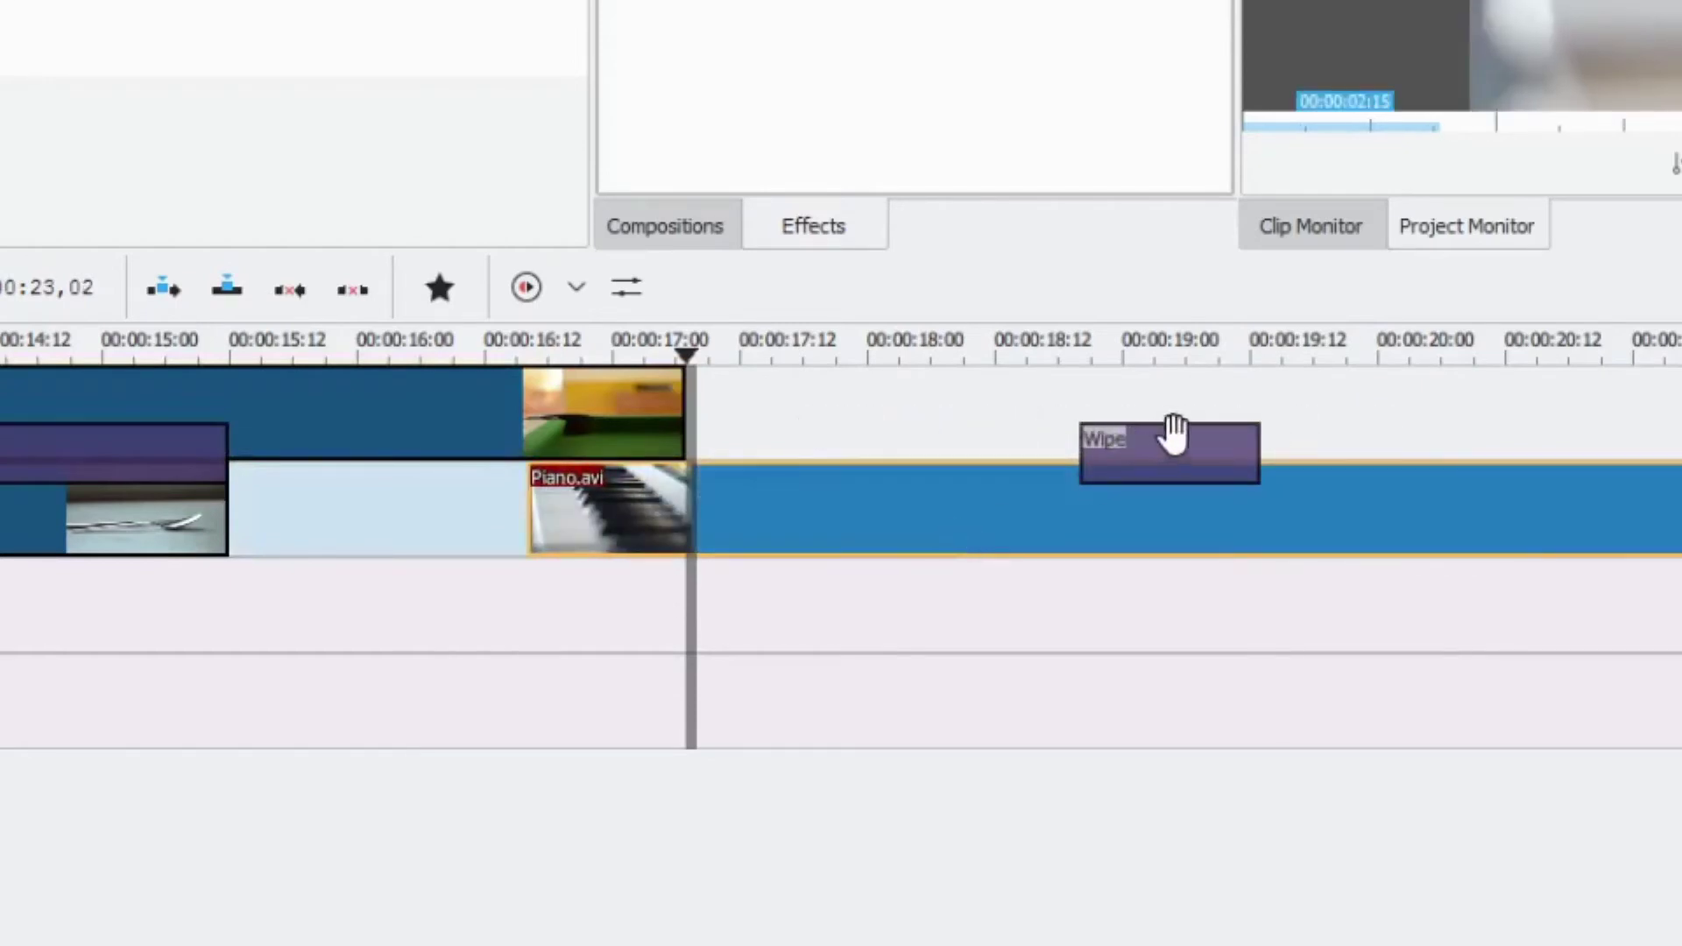
drag(1171, 432, 662, 407)
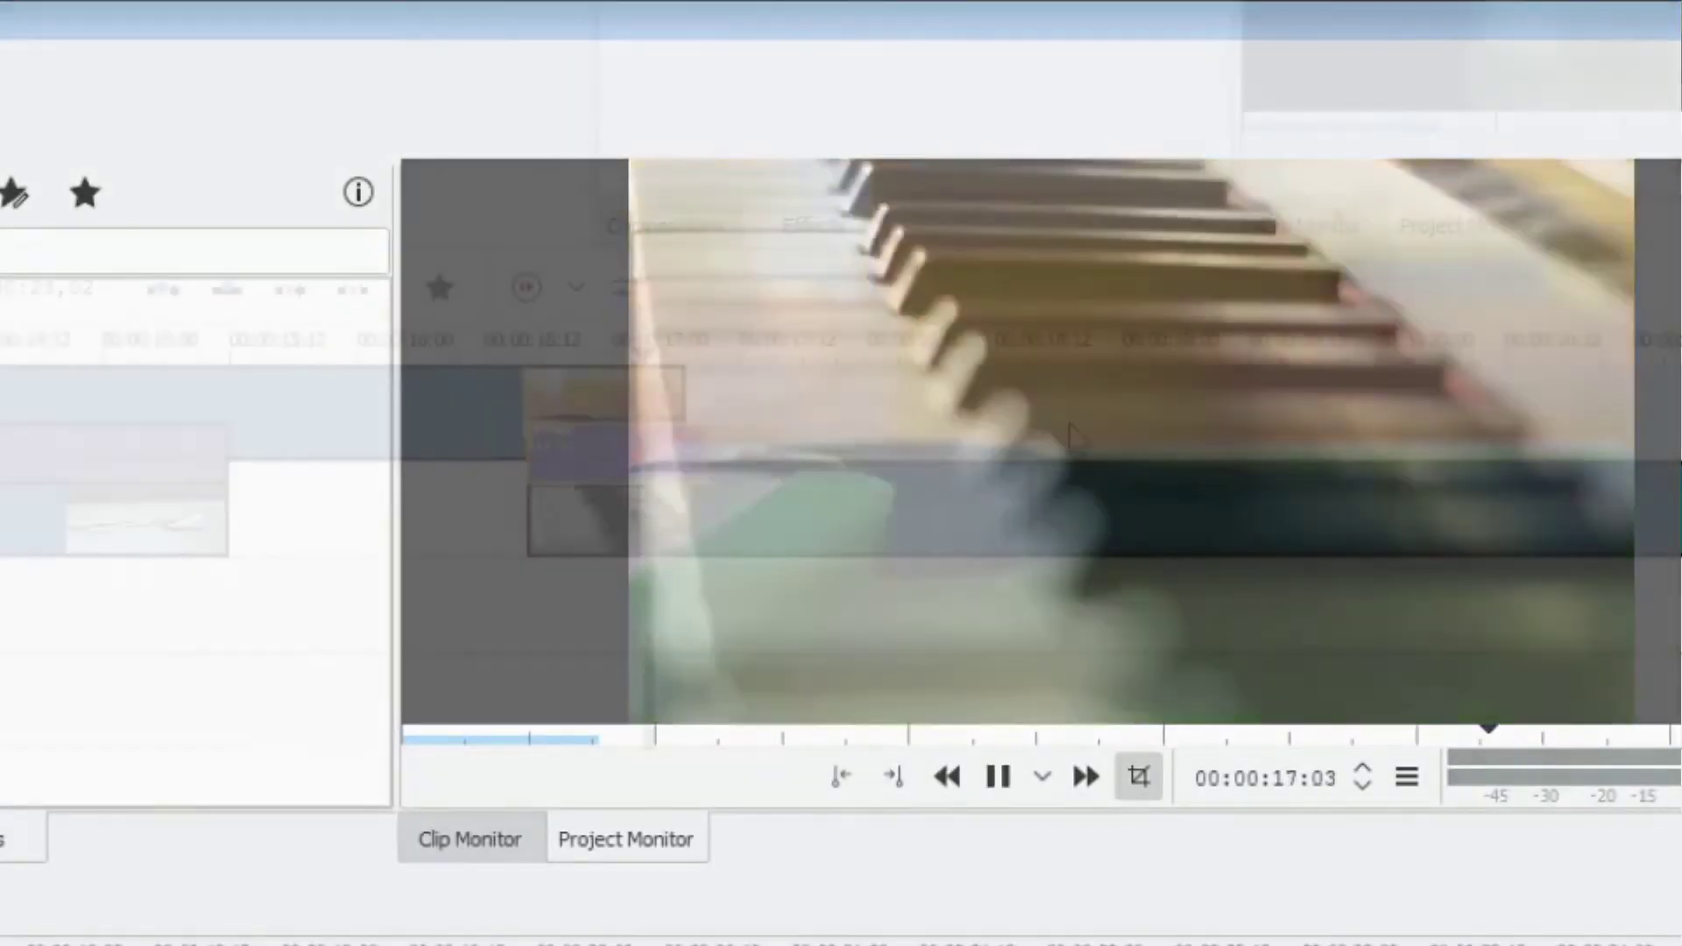
key(space)
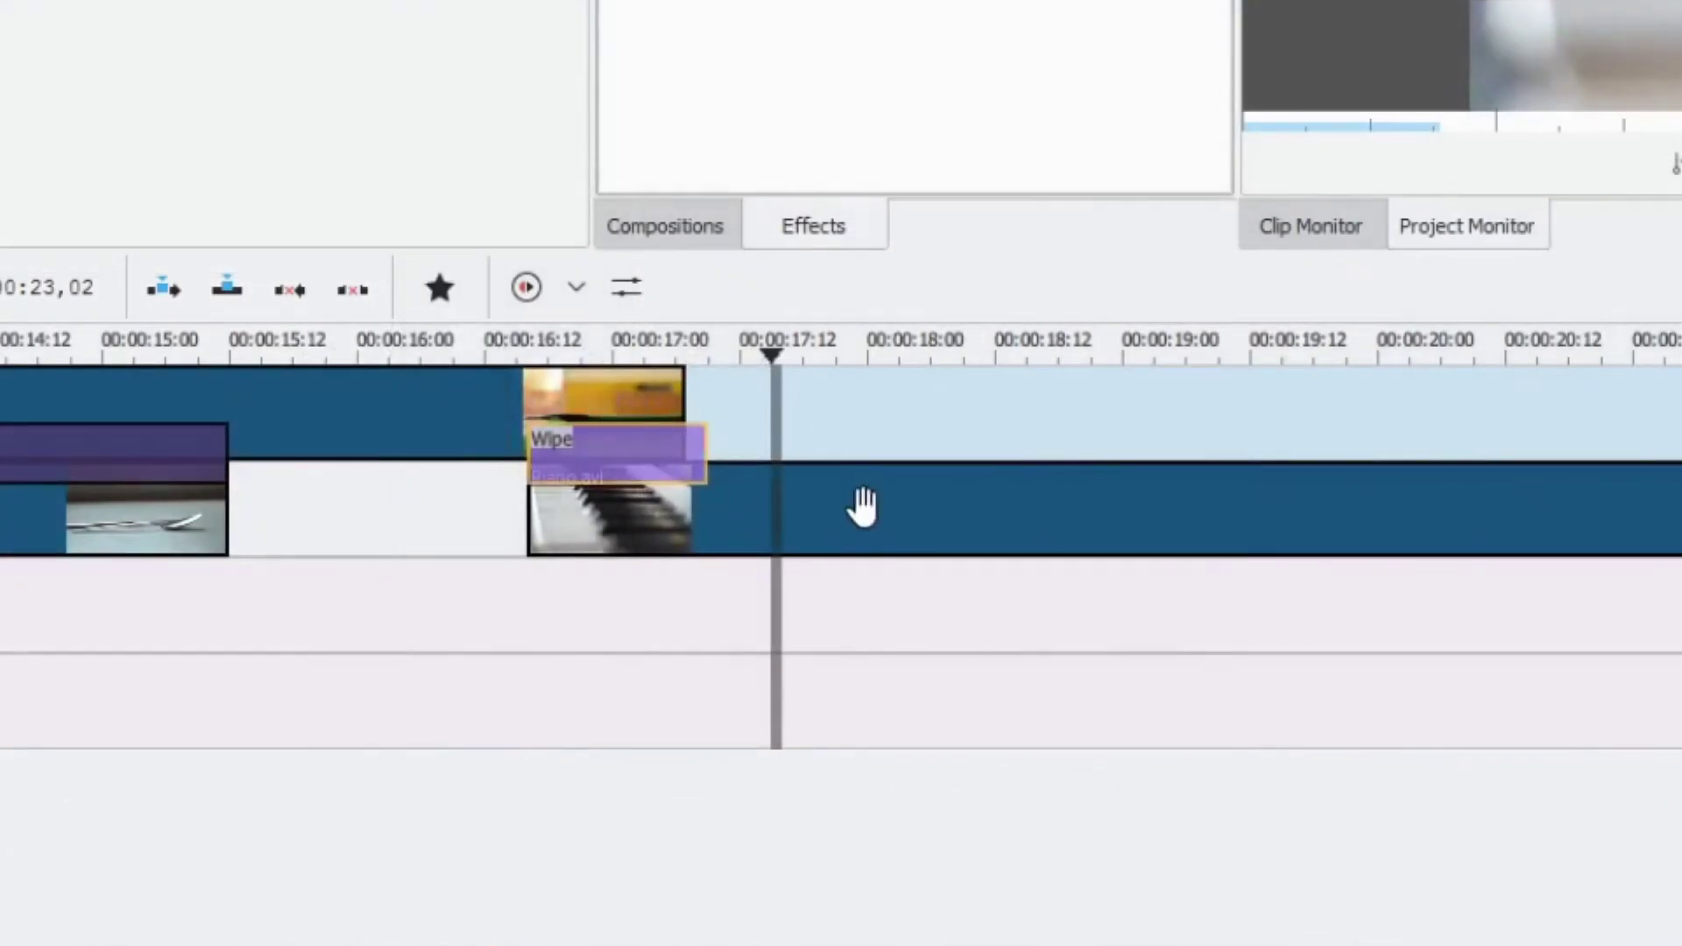
Step: Extend Billard.avi's end to about 00:00:17:21, reposition Piano.avi for a short overlap, and fit the Wipe to that overlap
drag(862, 507, 1064, 522)
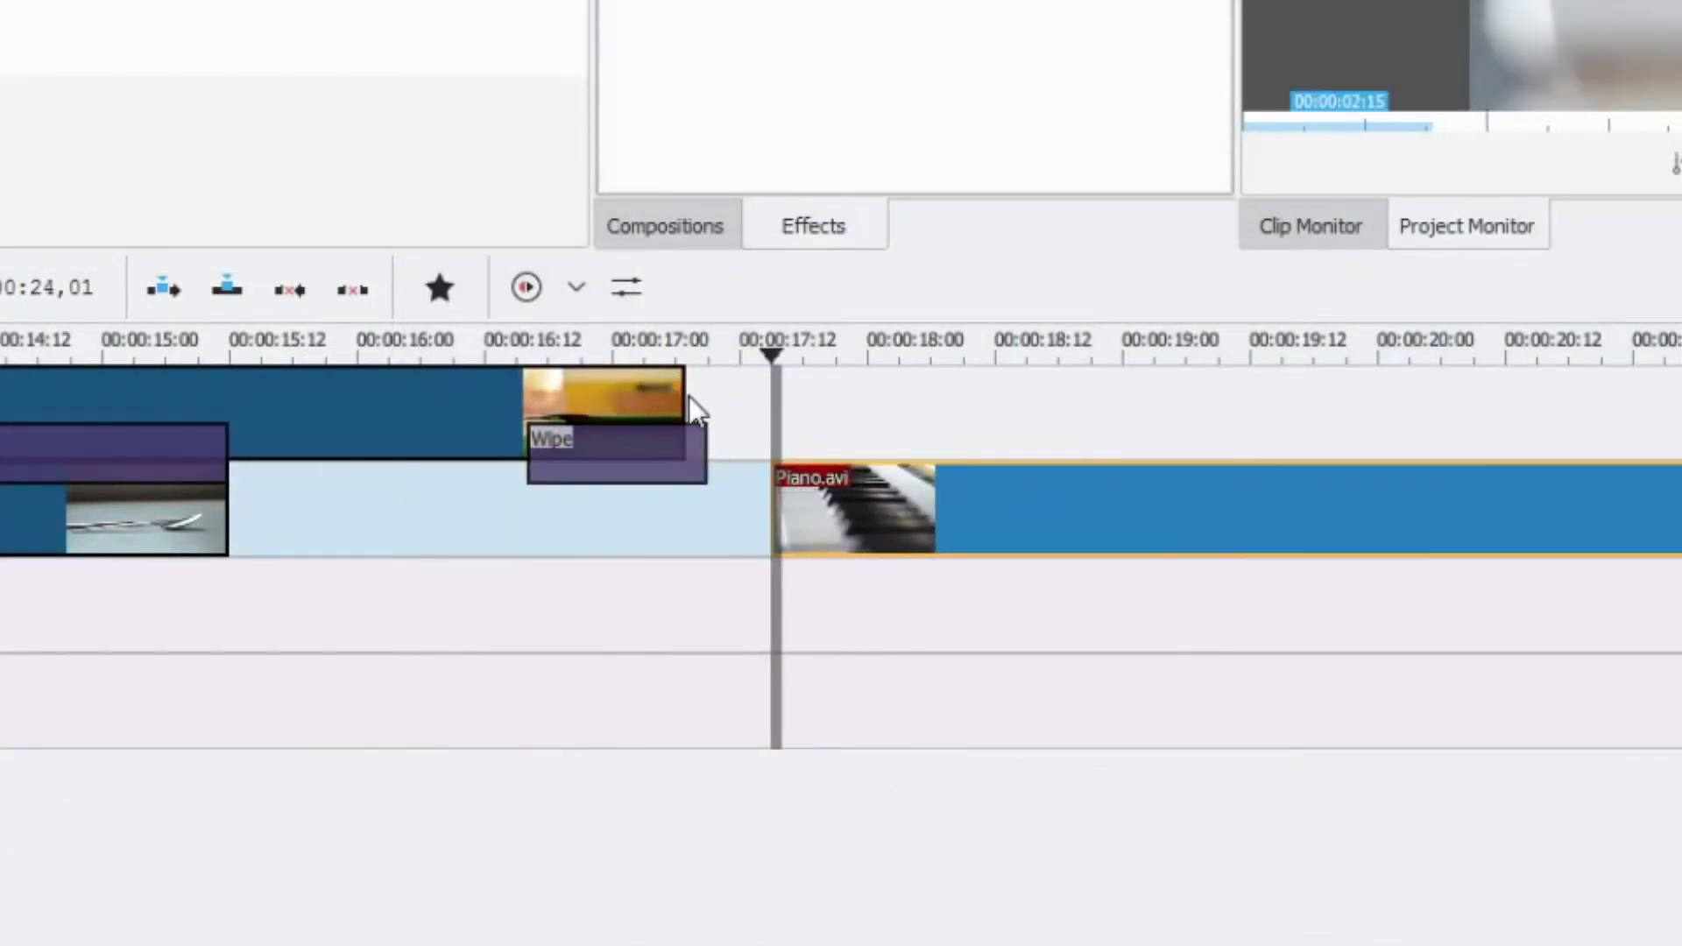
drag(684, 392, 833, 395)
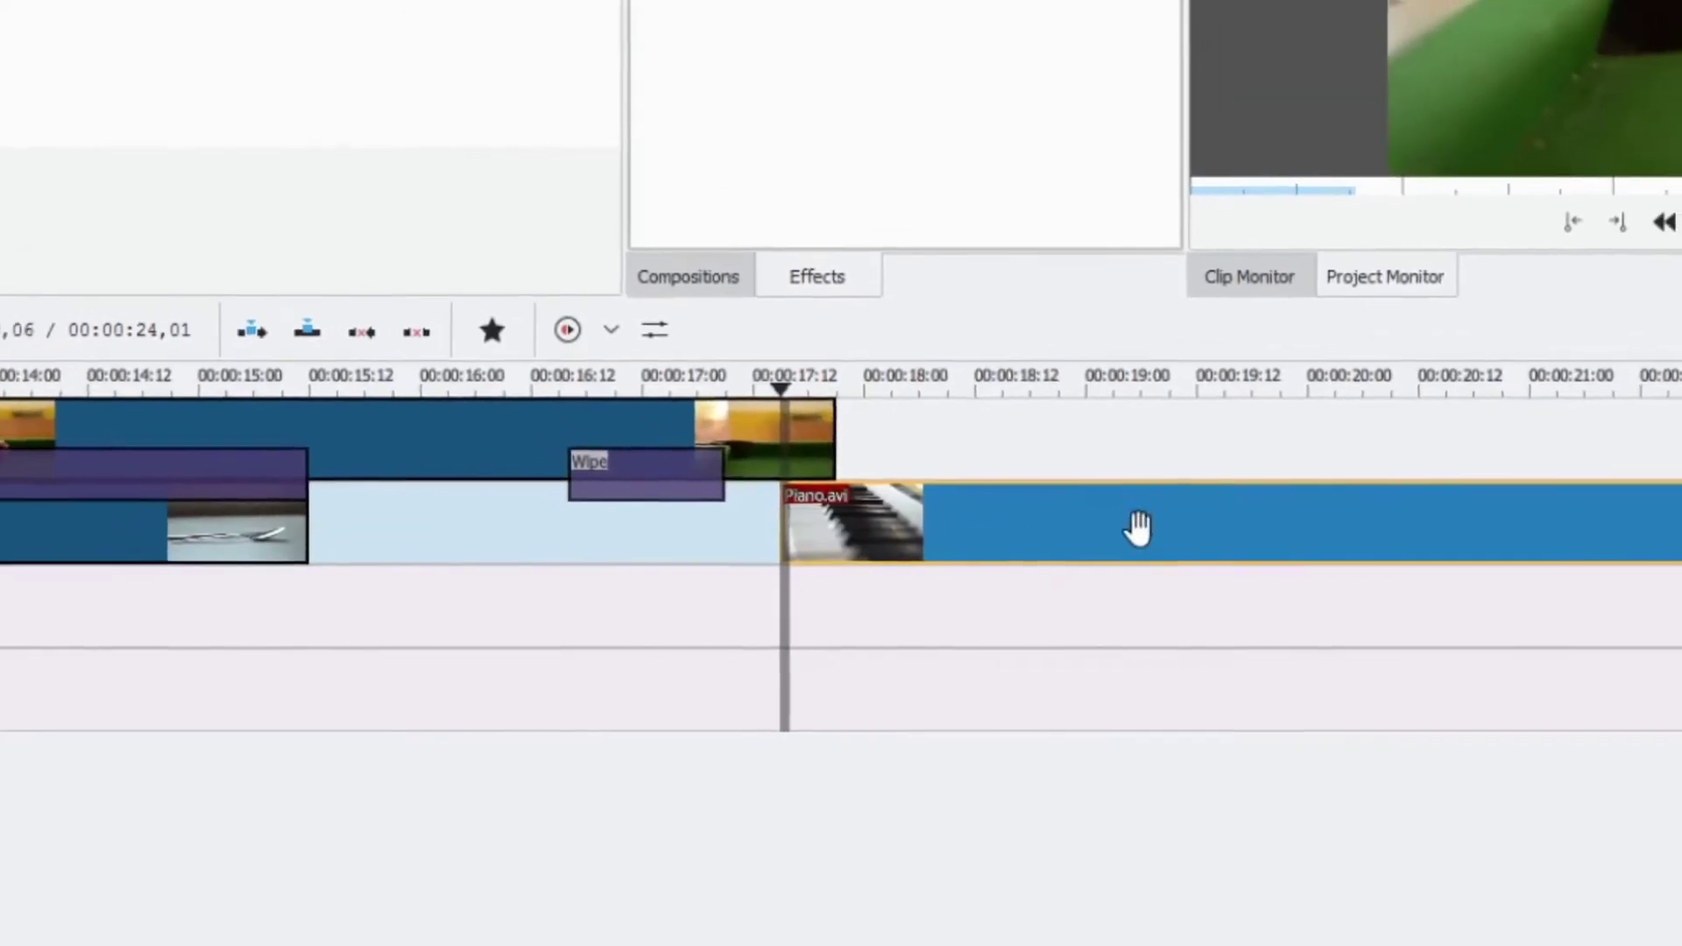
drag(1137, 528, 1085, 530)
drag(704, 478, 818, 507)
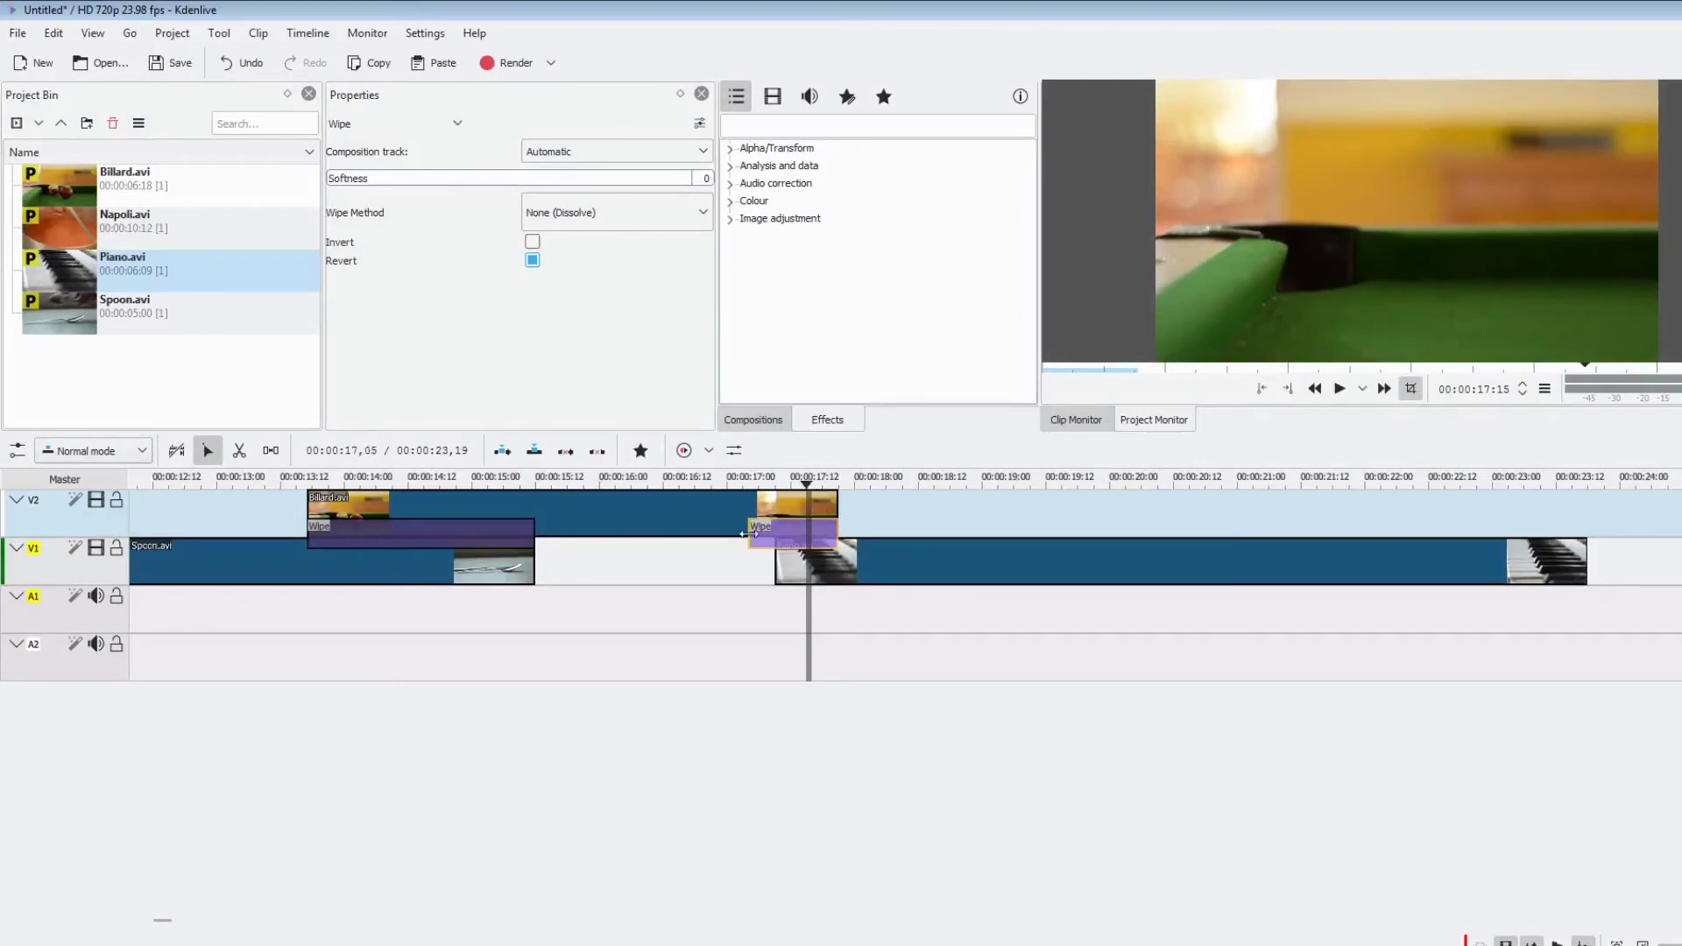
drag(748, 533, 775, 531)
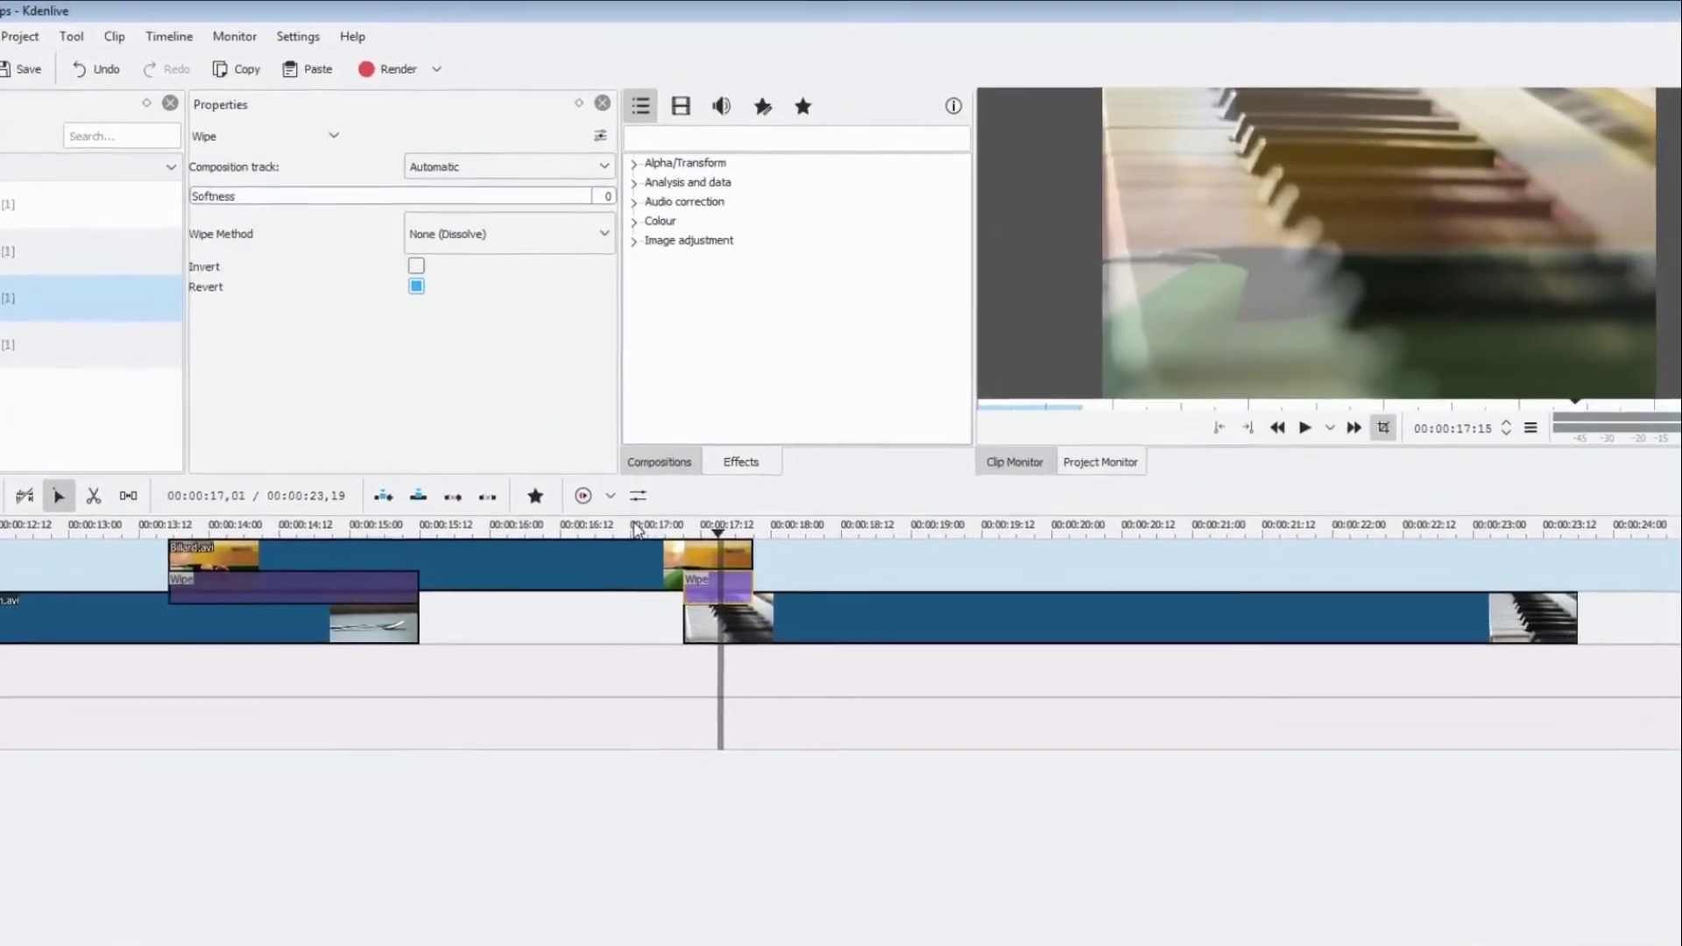
Step: Play back the short dissolve from Billard.avi into Piano.avi to check its timing
click(622, 496)
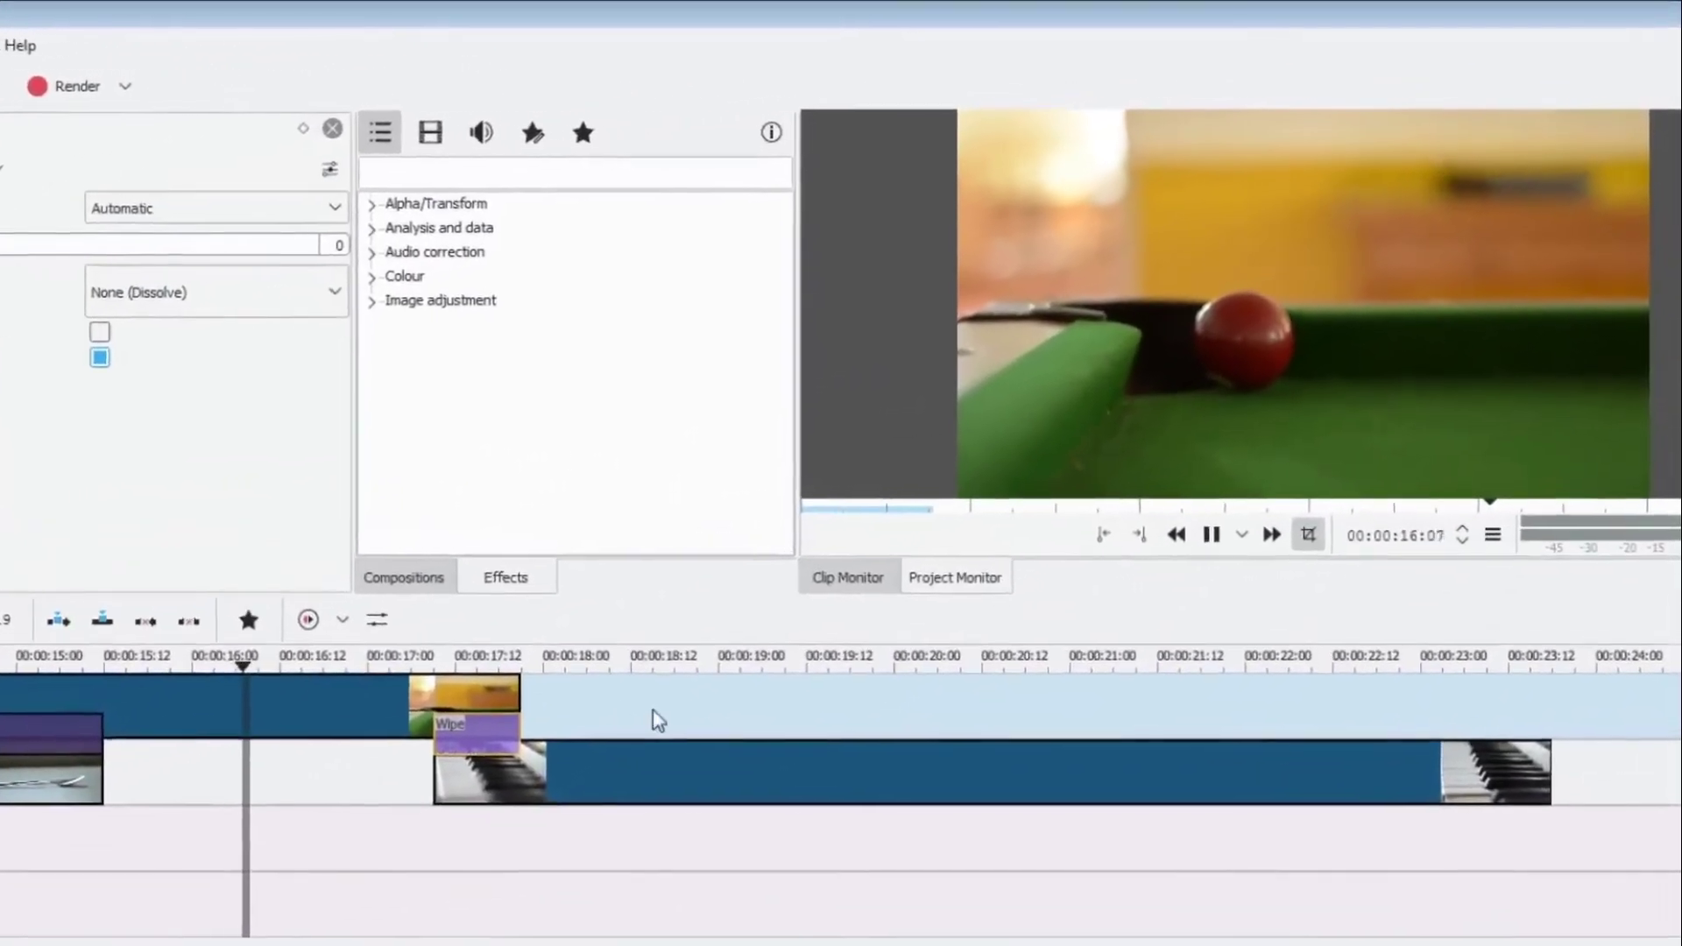
key(space)
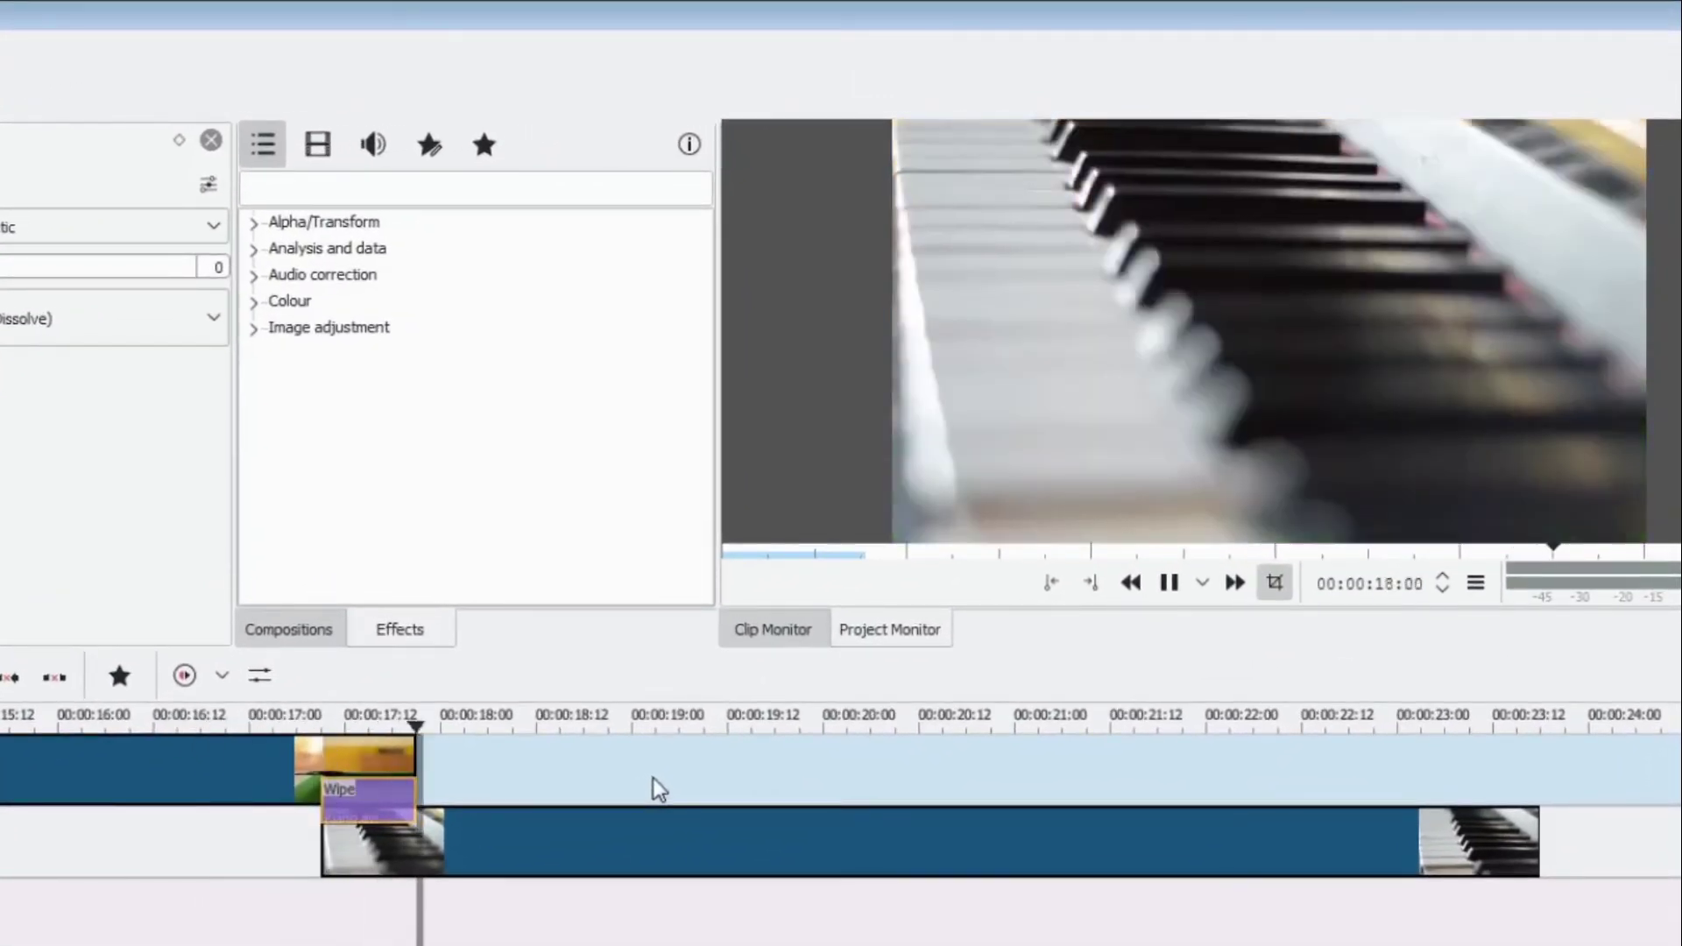
key(space)
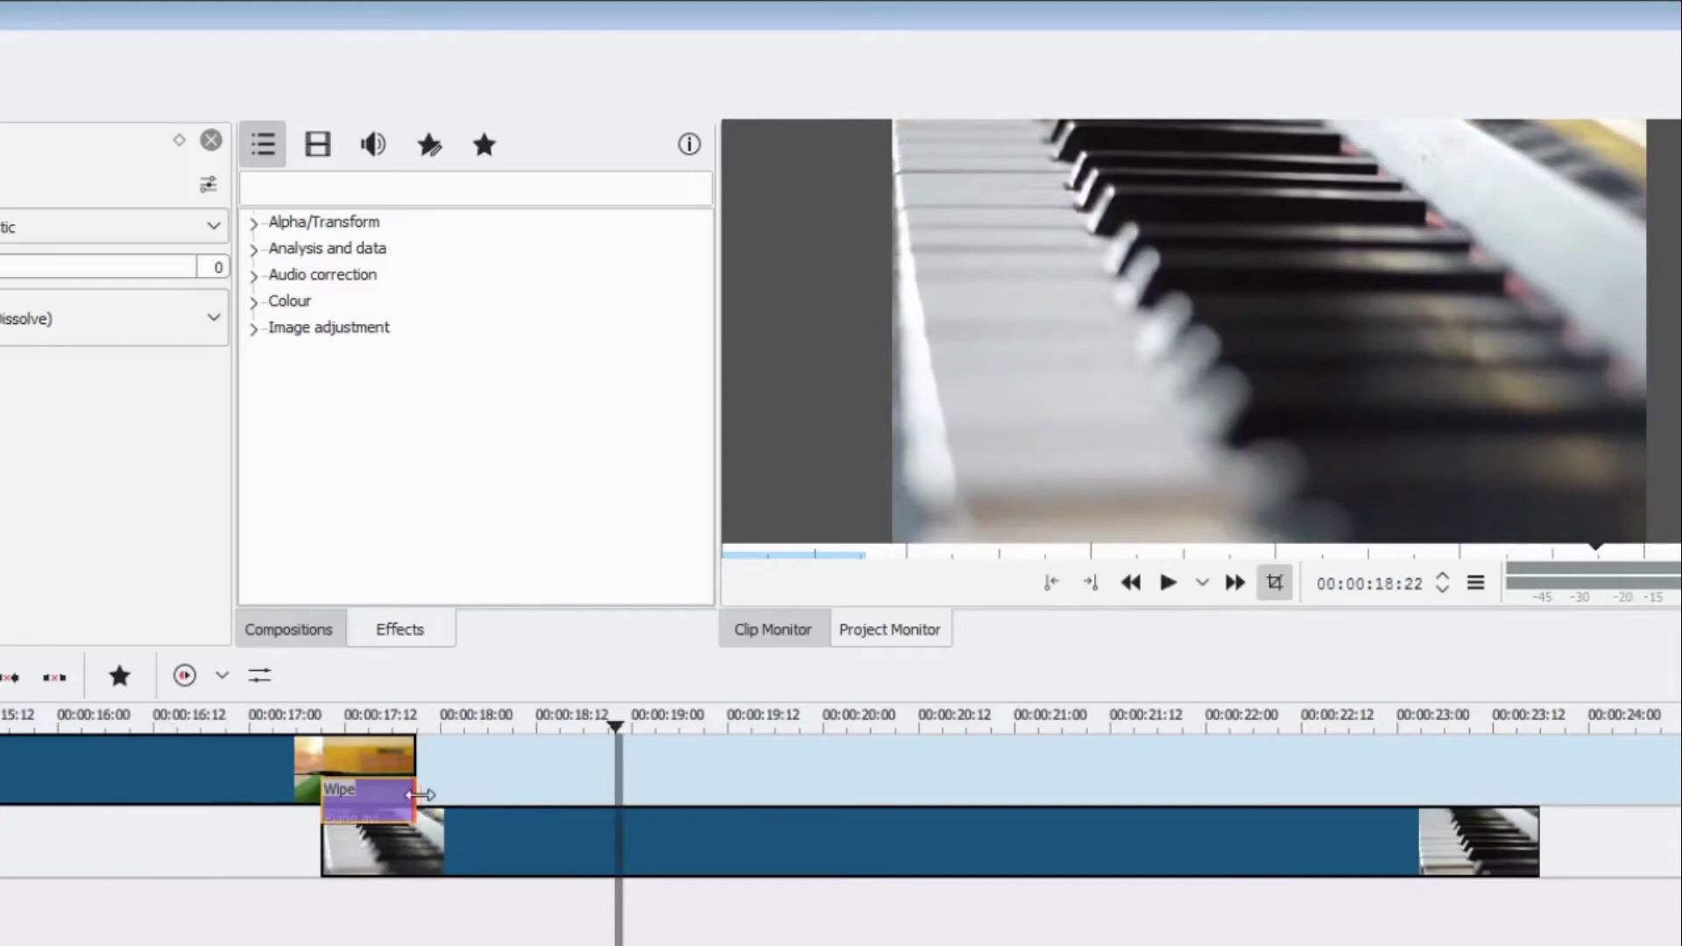
Step: Stretch the end of the second Wipe past the end of Billard.avi and play the transition back twice
click(189, 718)
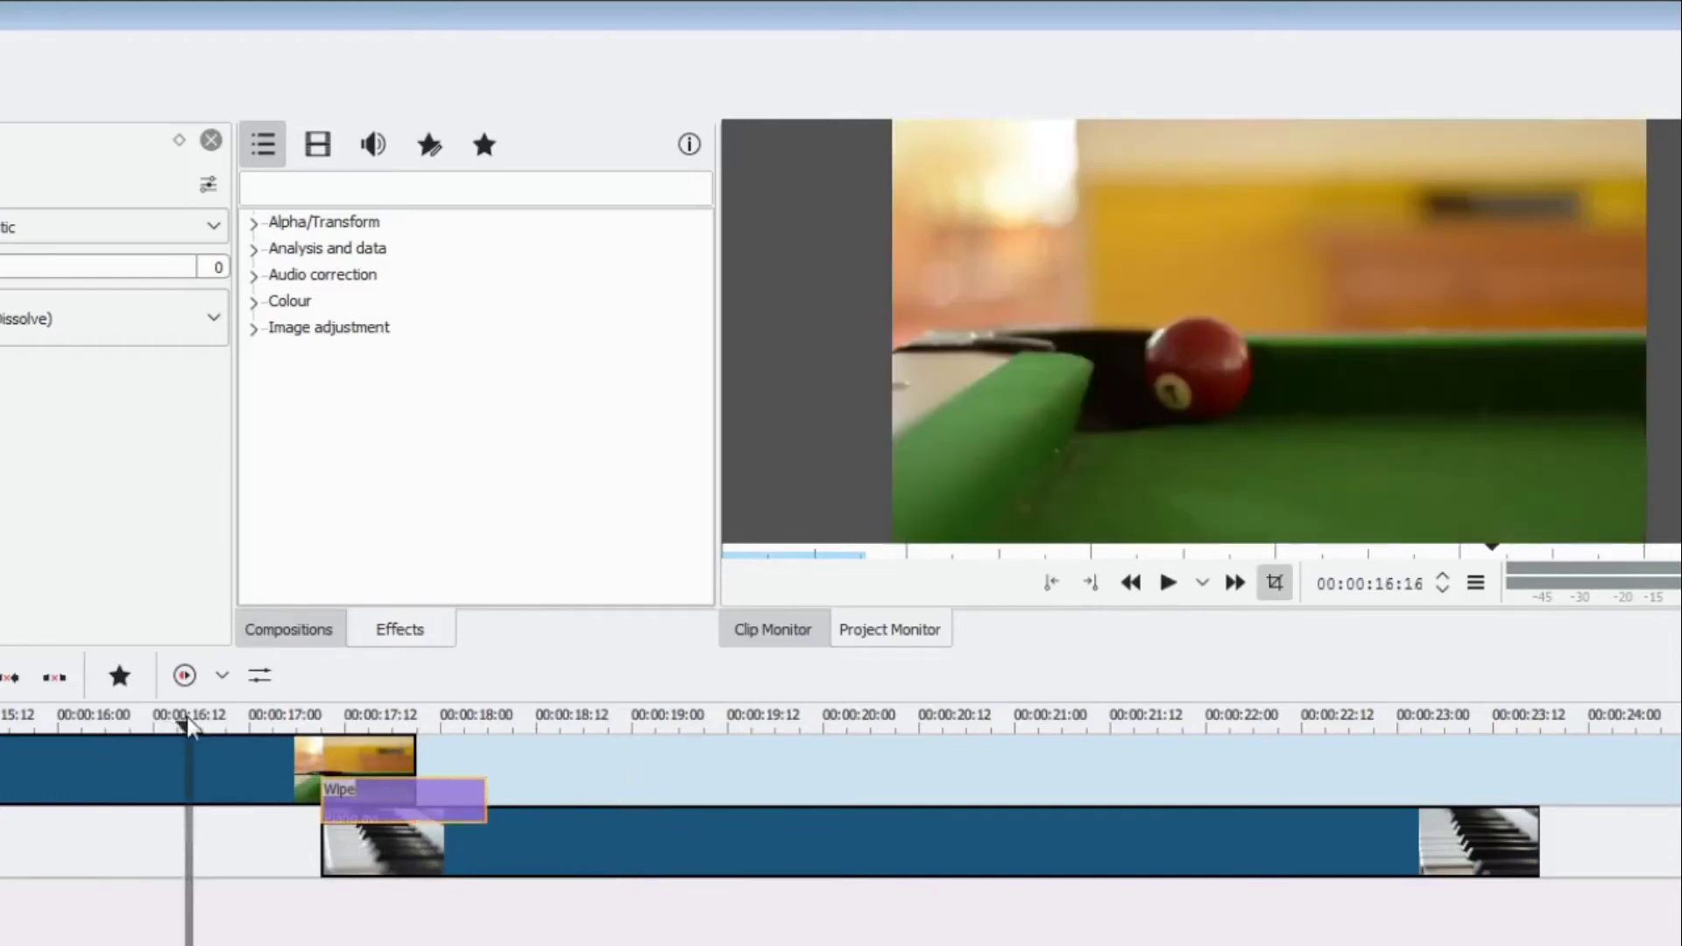
key(space)
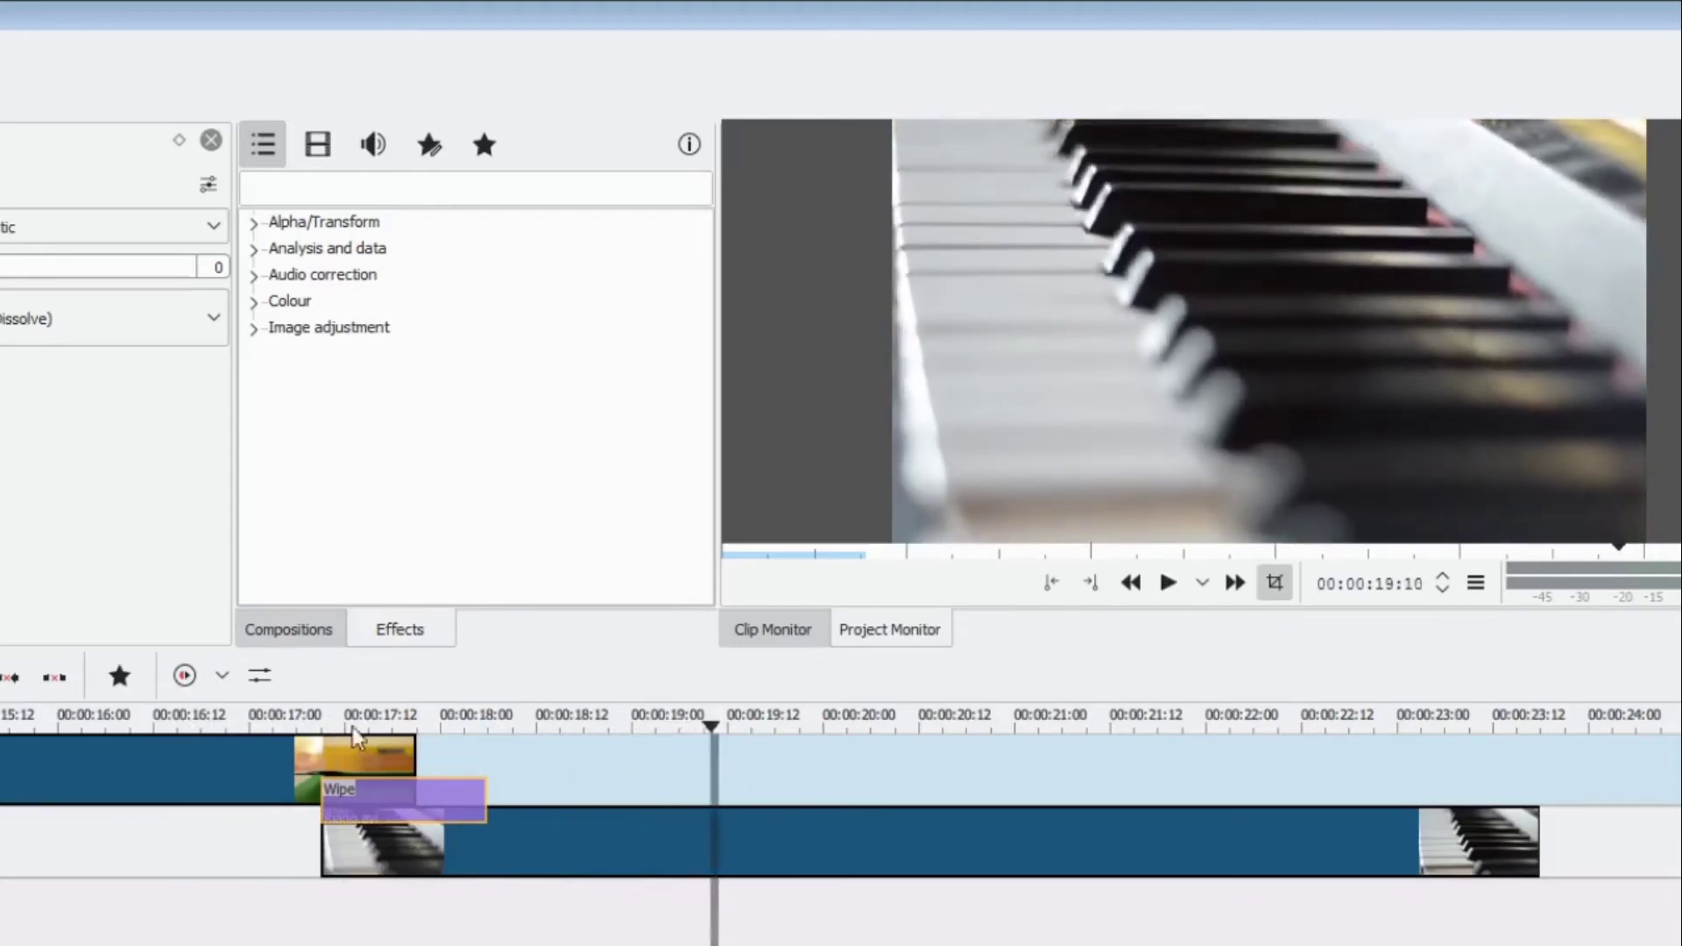
click(62, 722)
key(space)
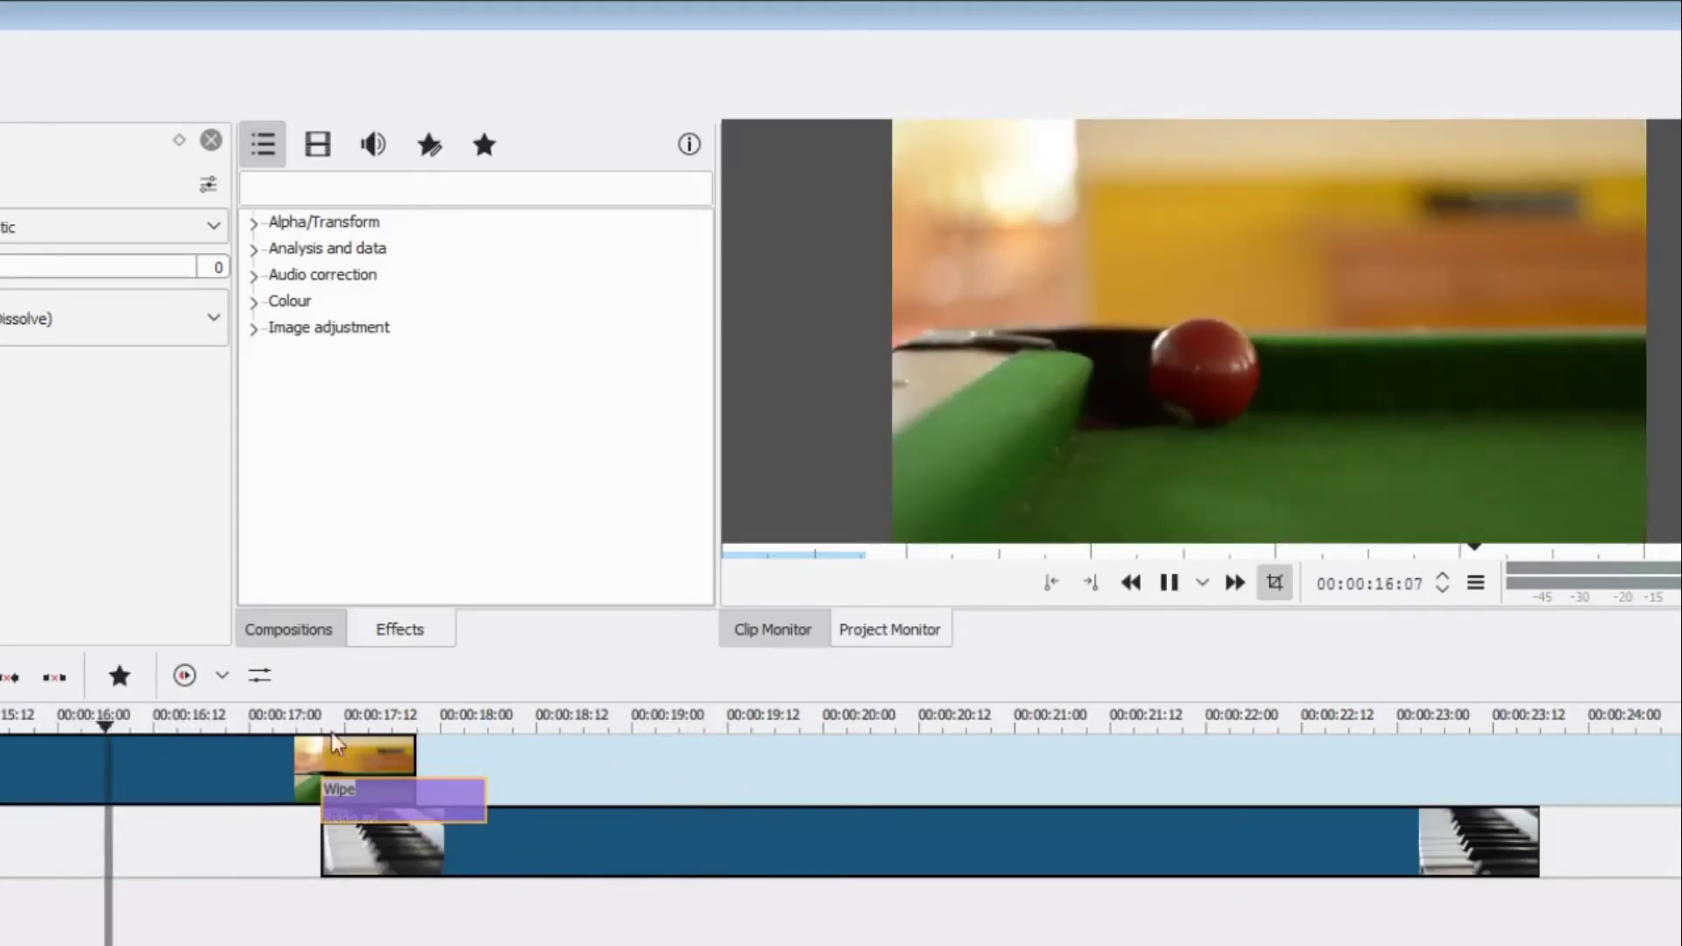
key(space)
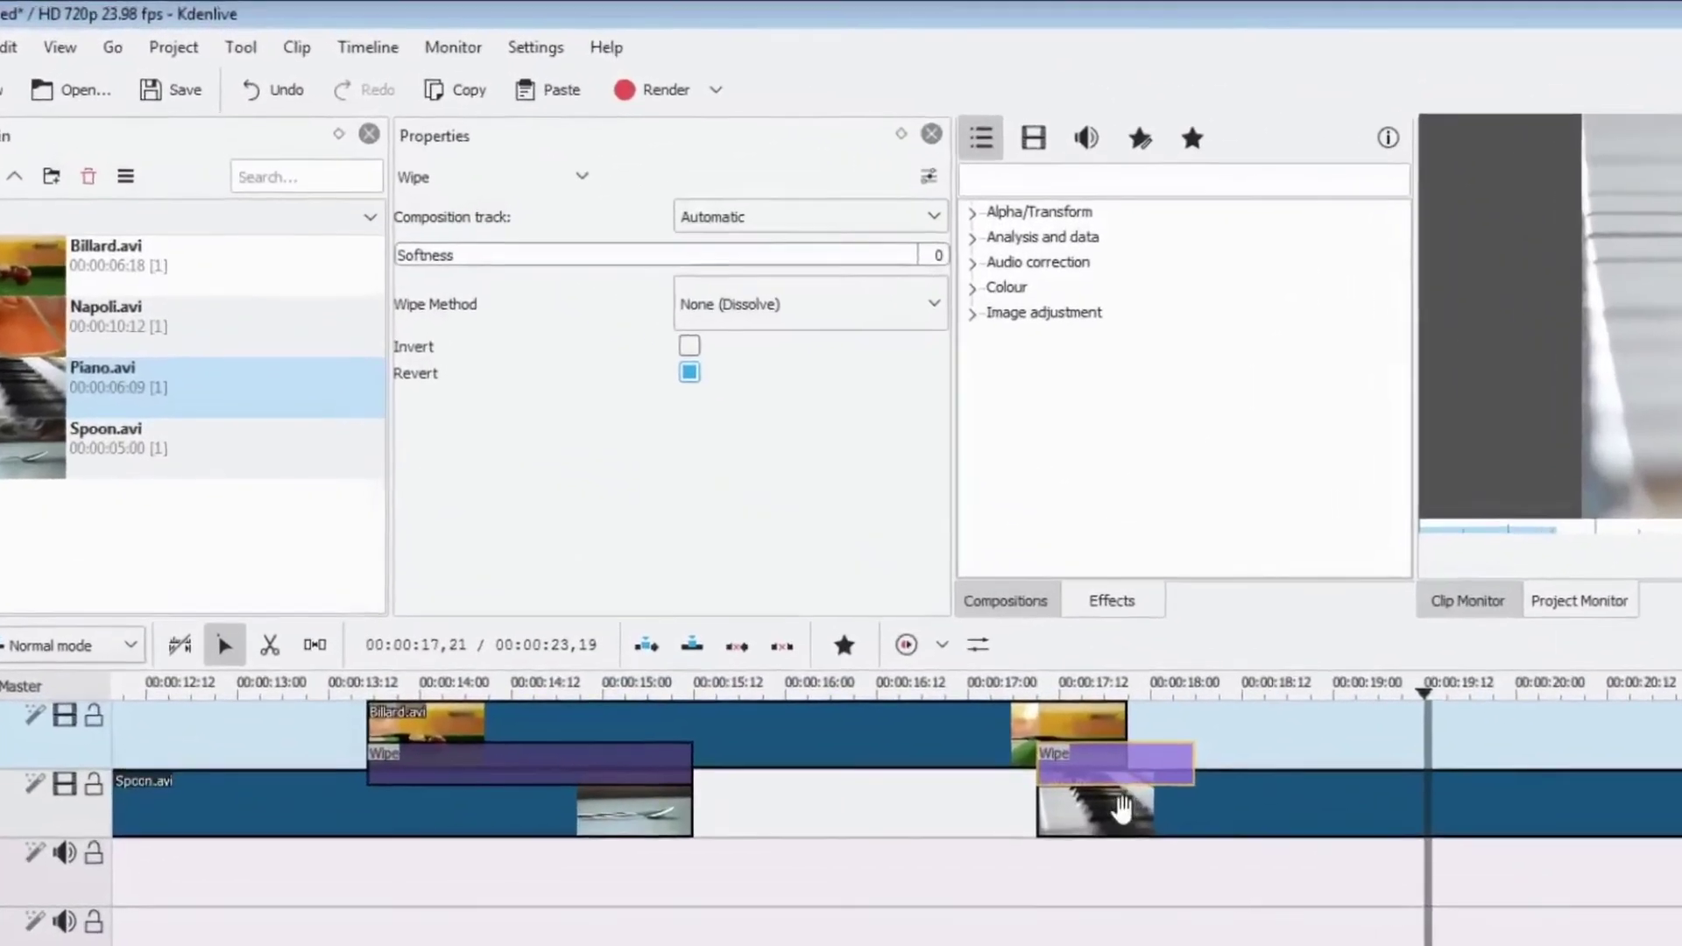
Step: Search the effects for "rgb" and apply RGB adjustment to the Piano.avi clip on V1
click(1006, 710)
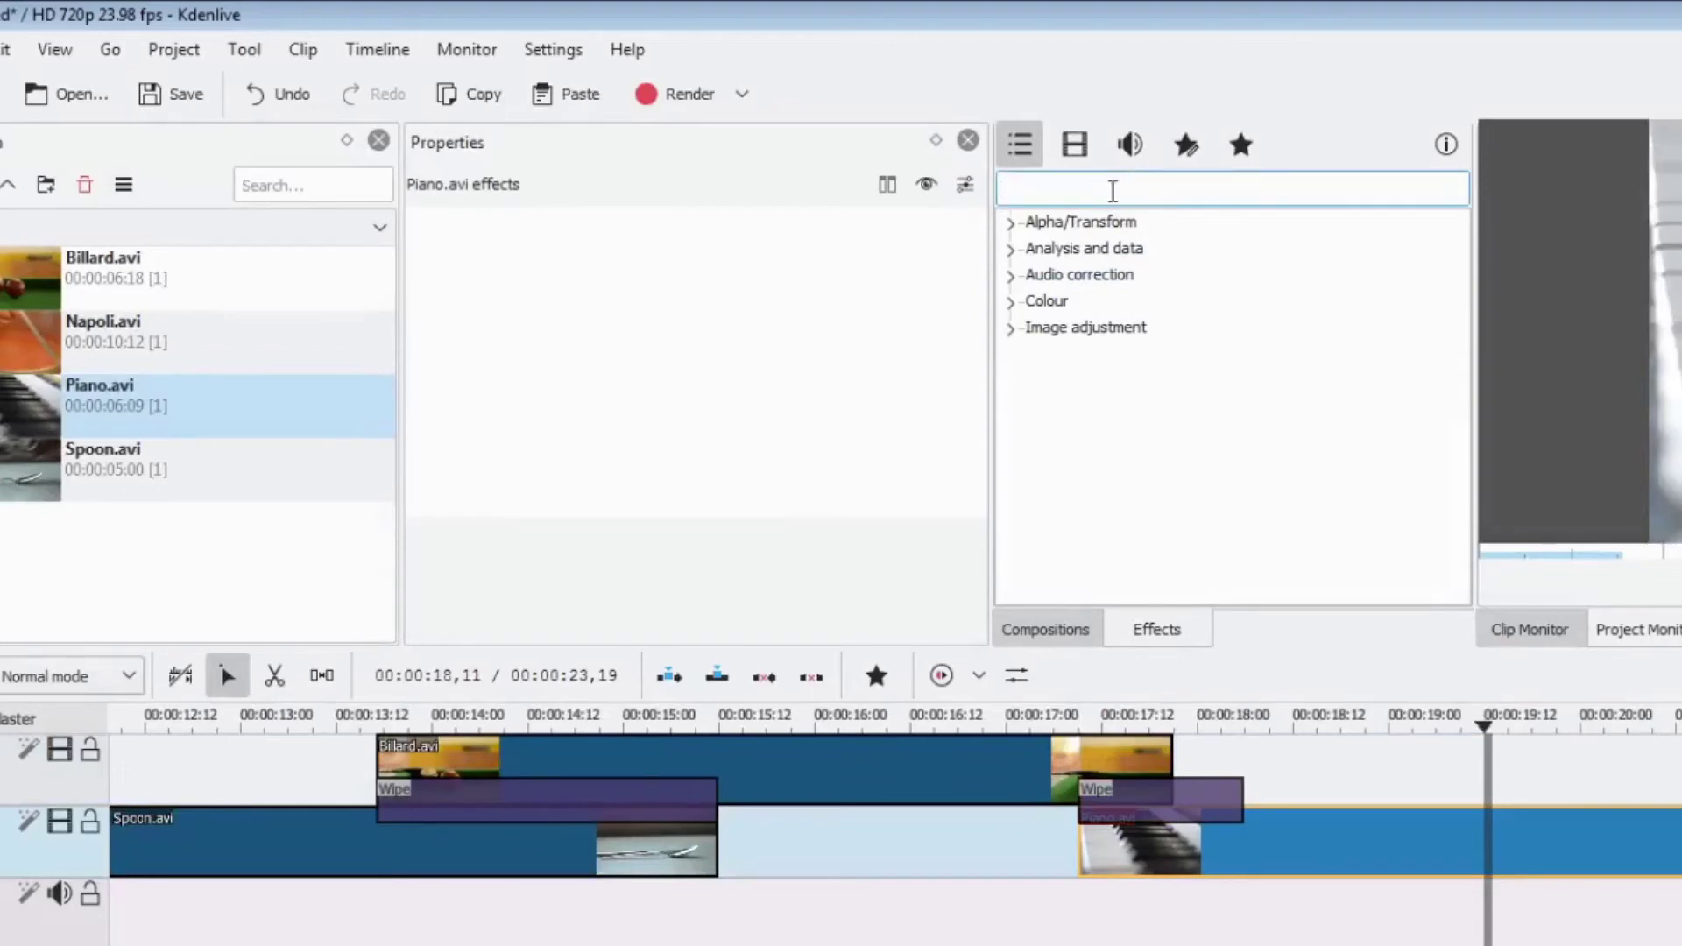
text(rgb)
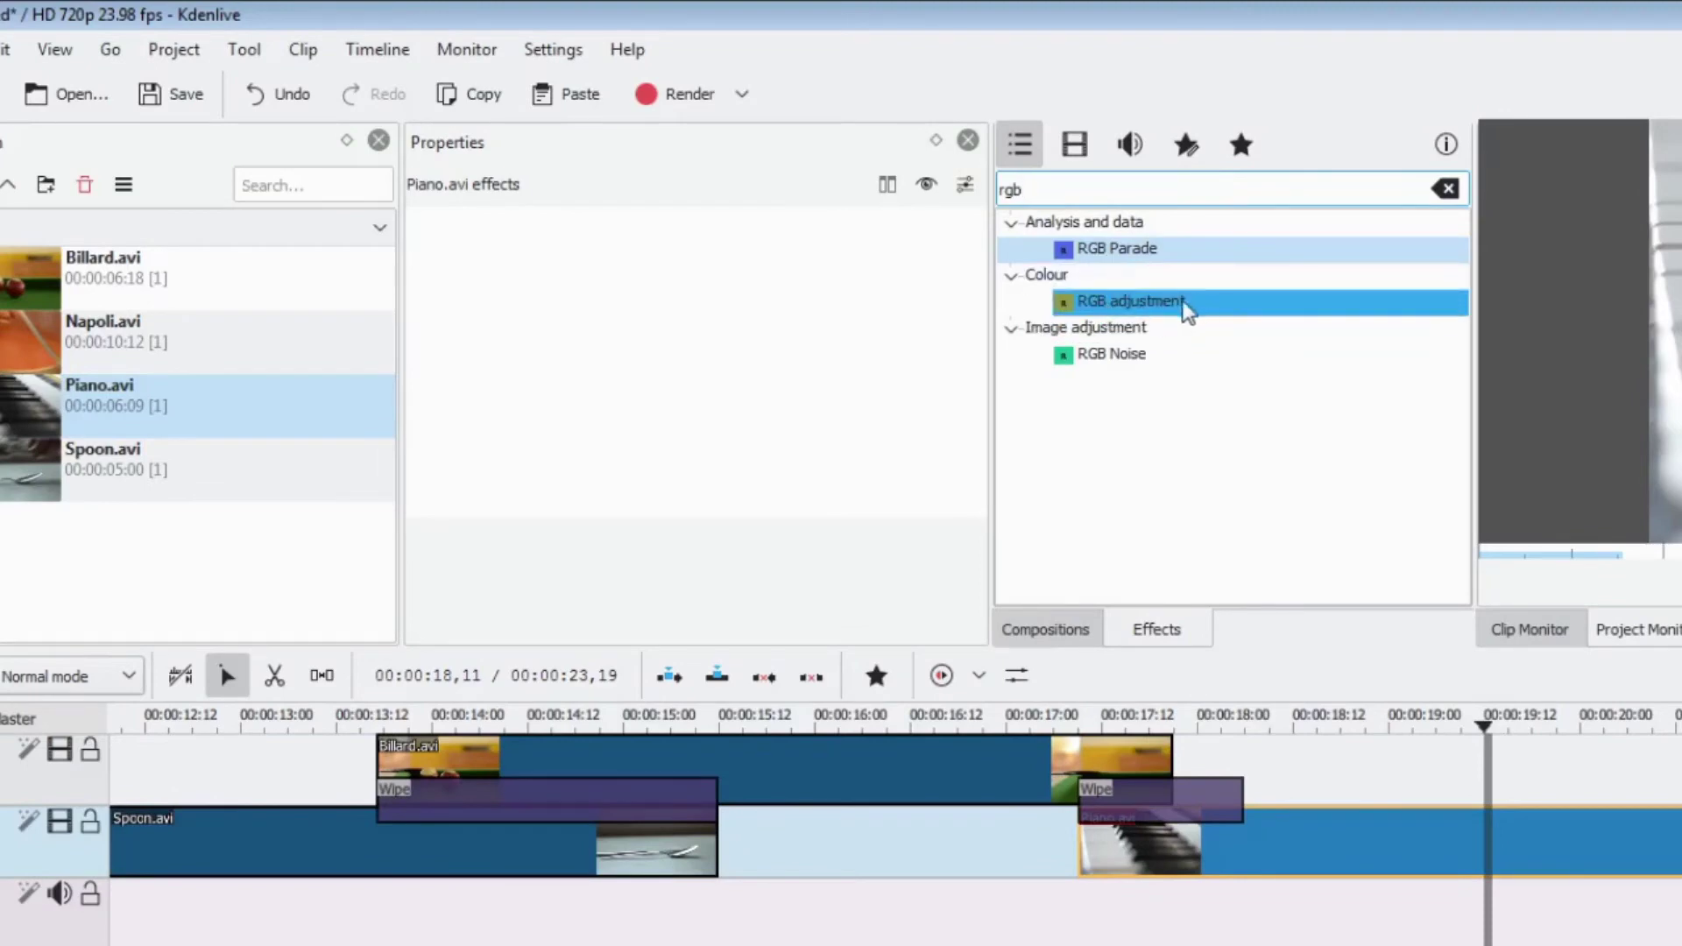
drag(1124, 309, 1302, 550)
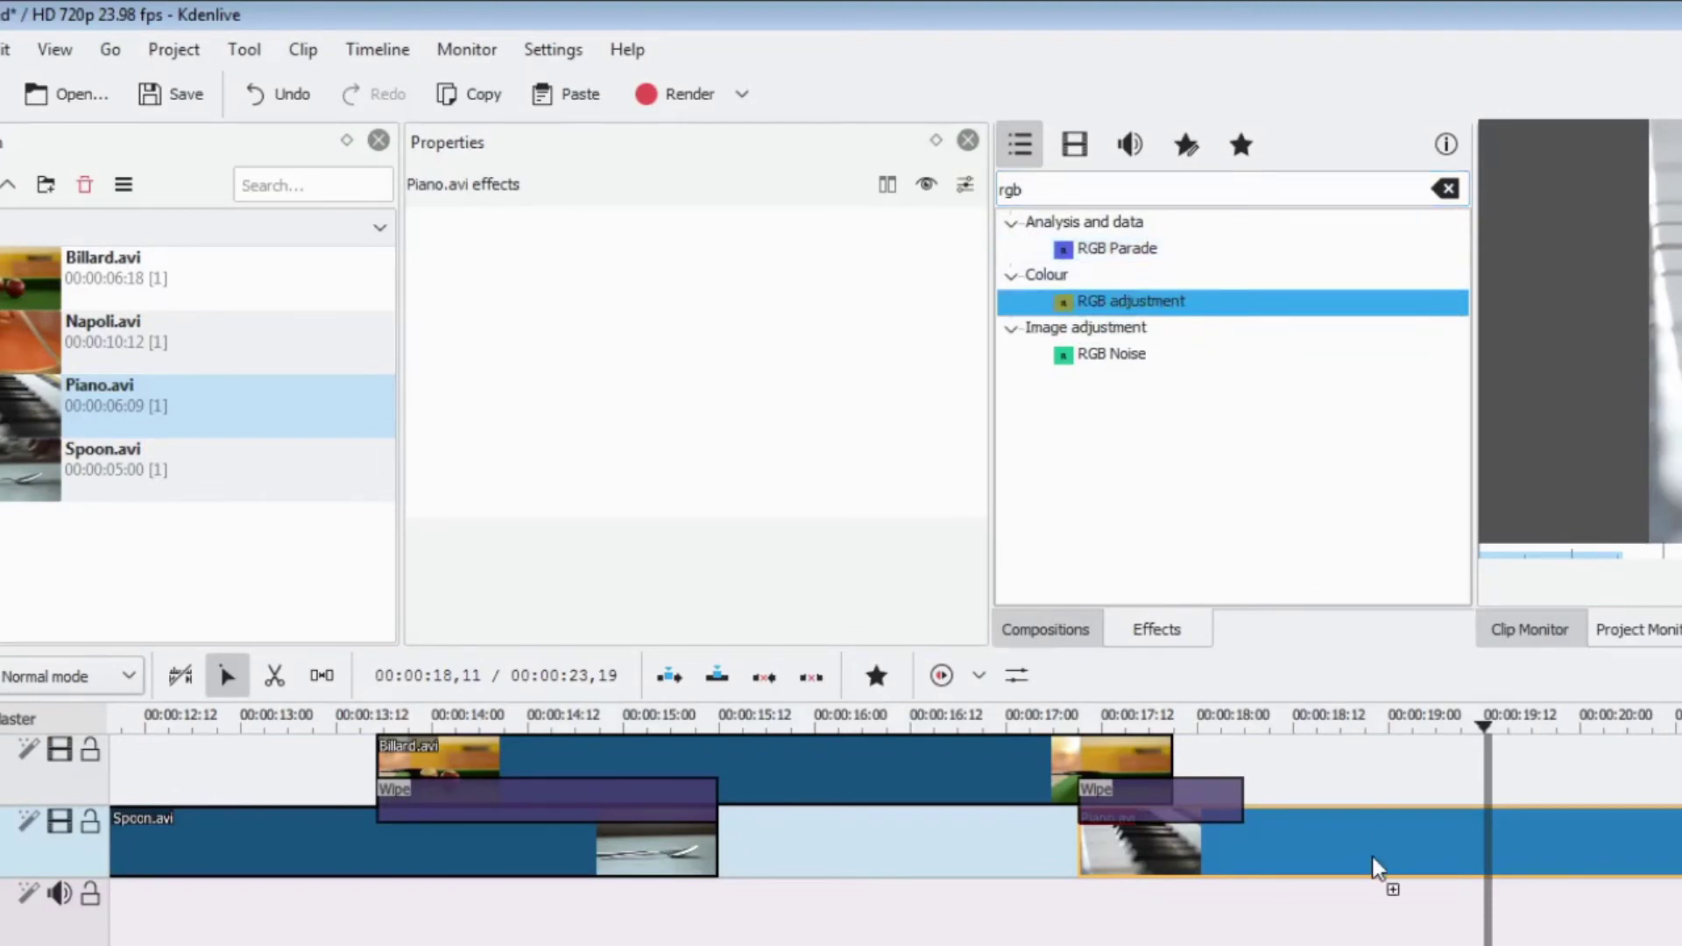
drag(1369, 851, 1369, 854)
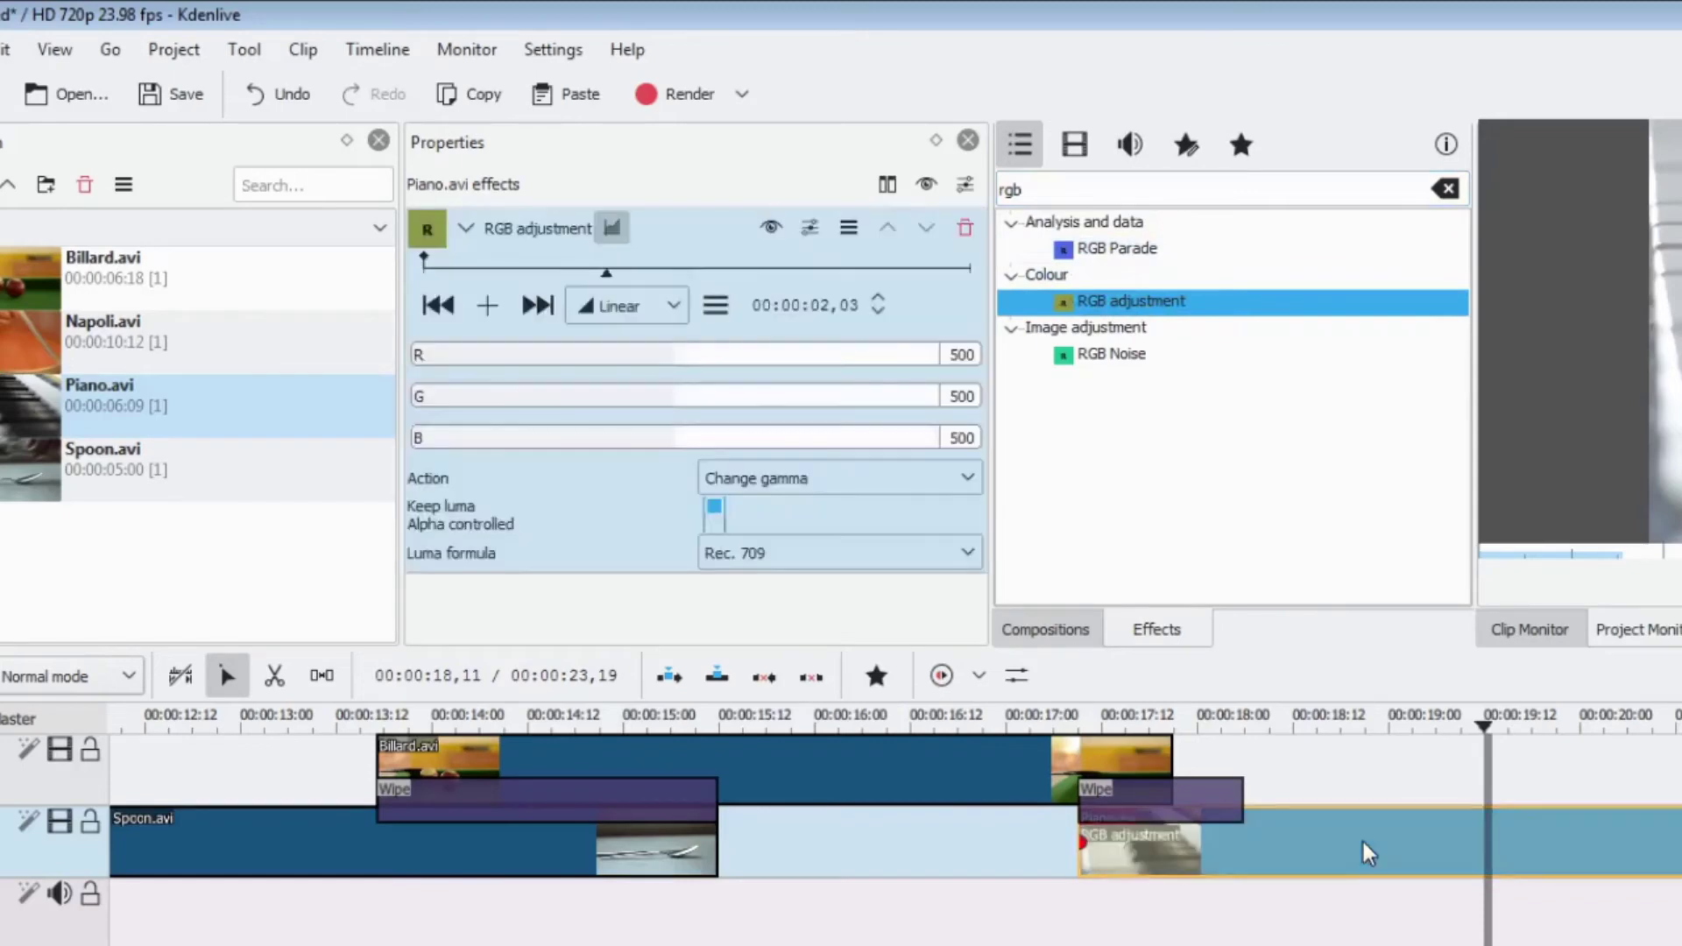
click(1368, 854)
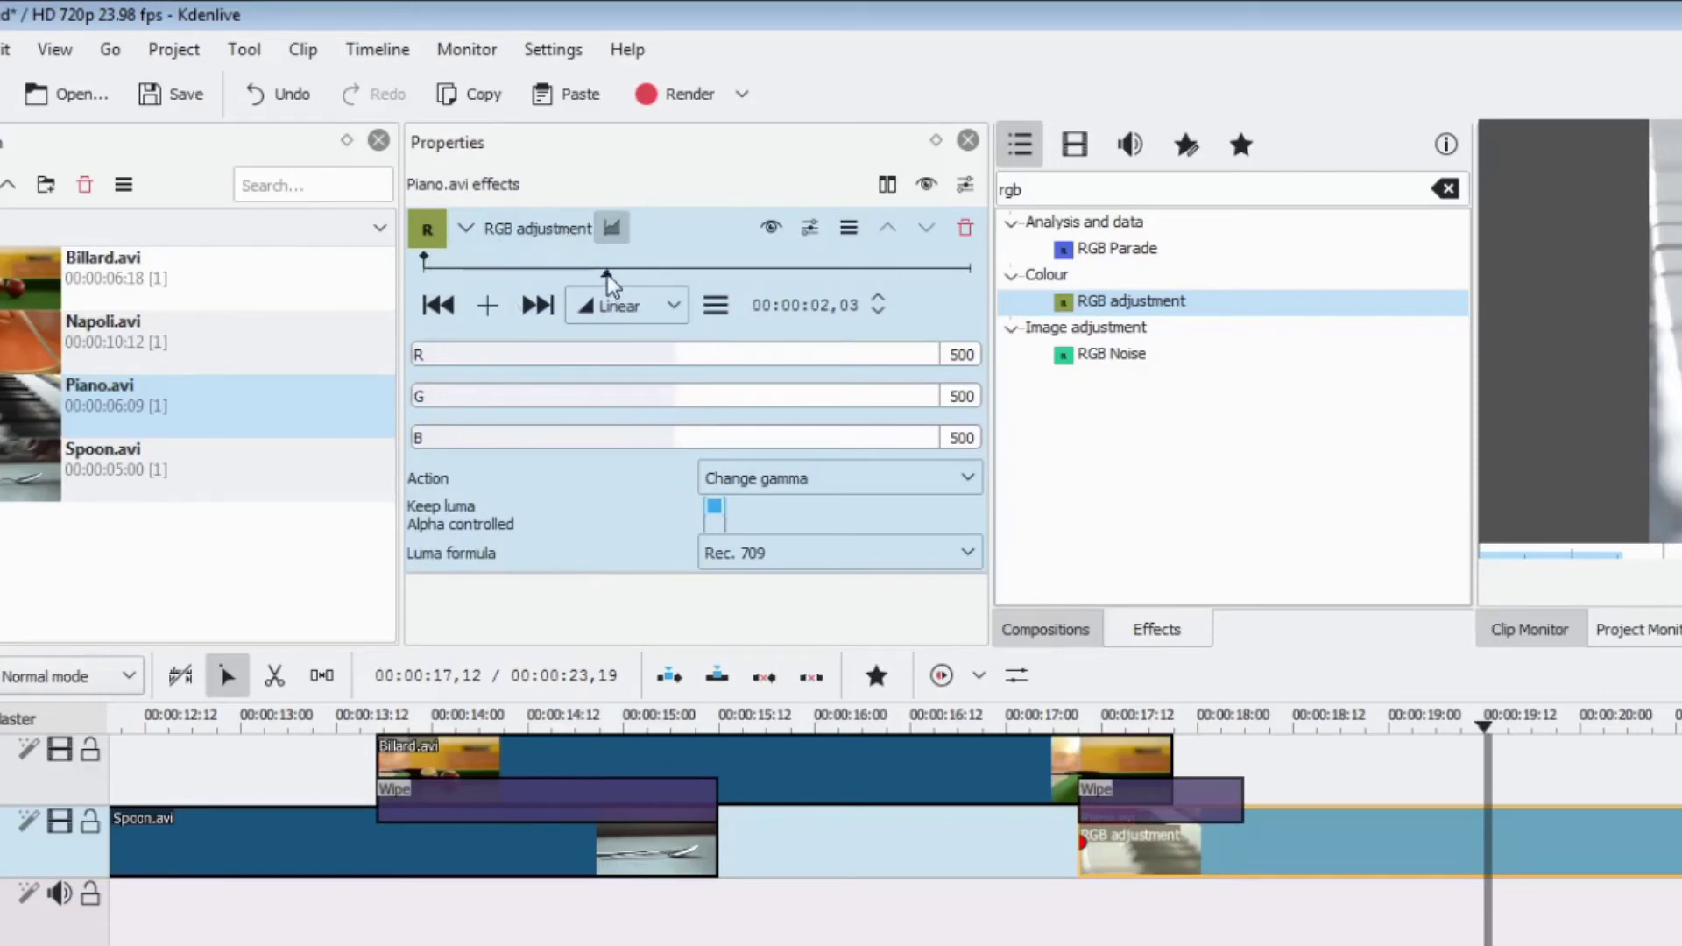
Step: At Piano.avi's first RGB adjustment keyframe, set R to 0, G to 0 and B to 1000
drag(610, 282, 420, 289)
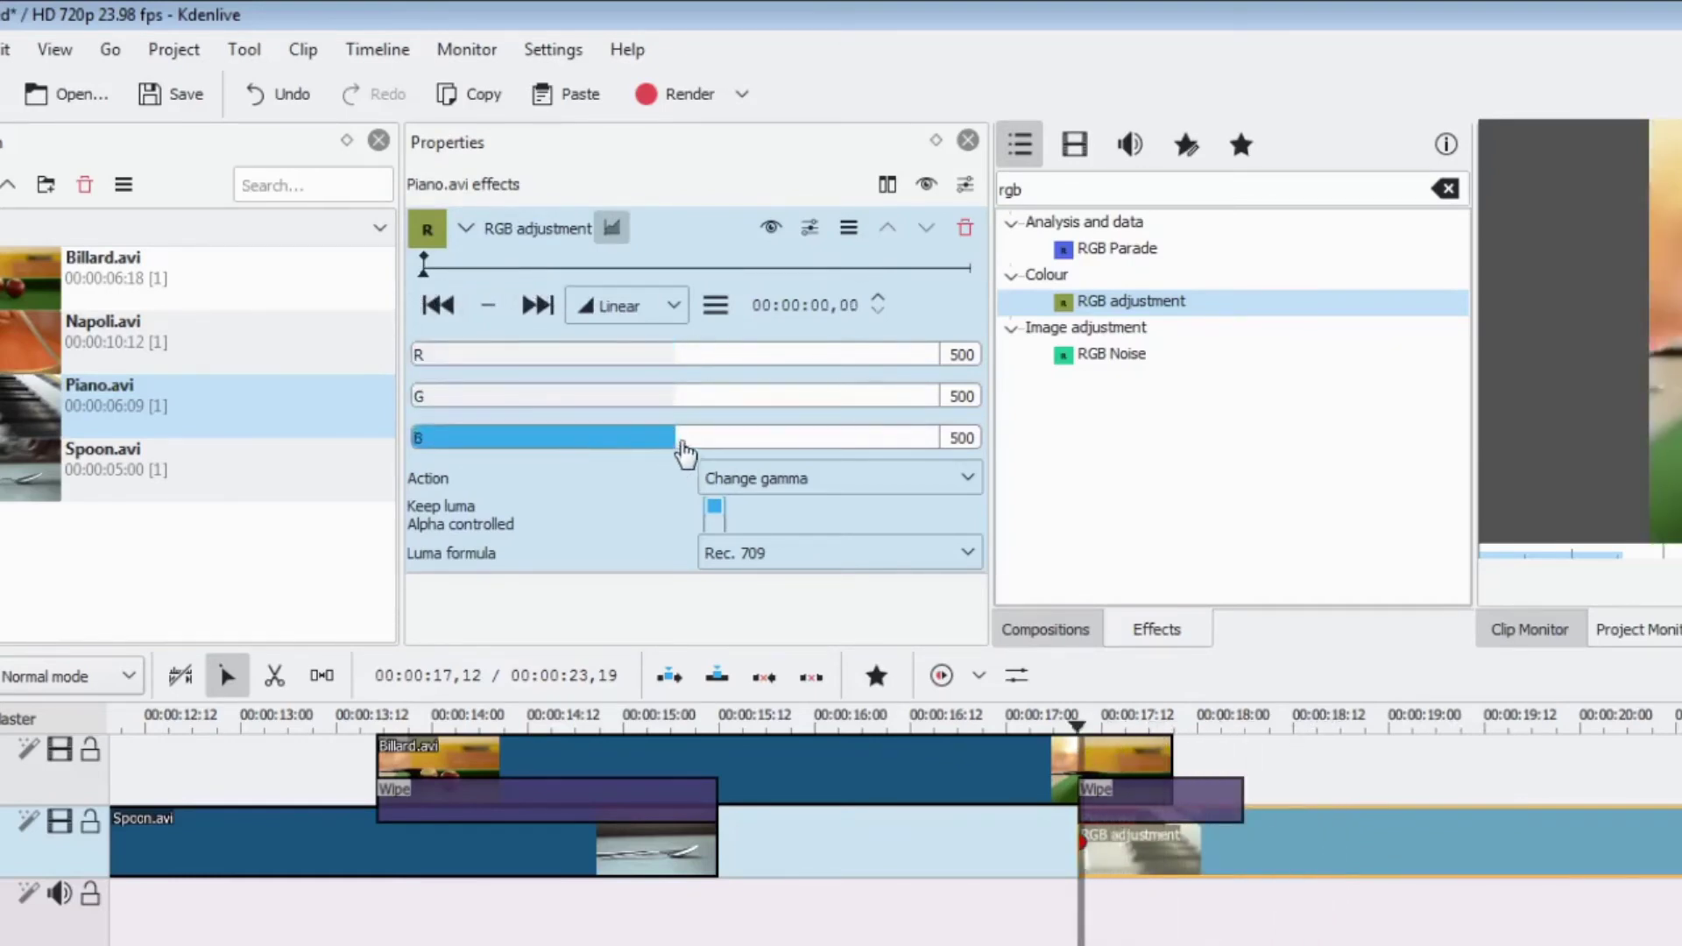
drag(684, 452, 930, 455)
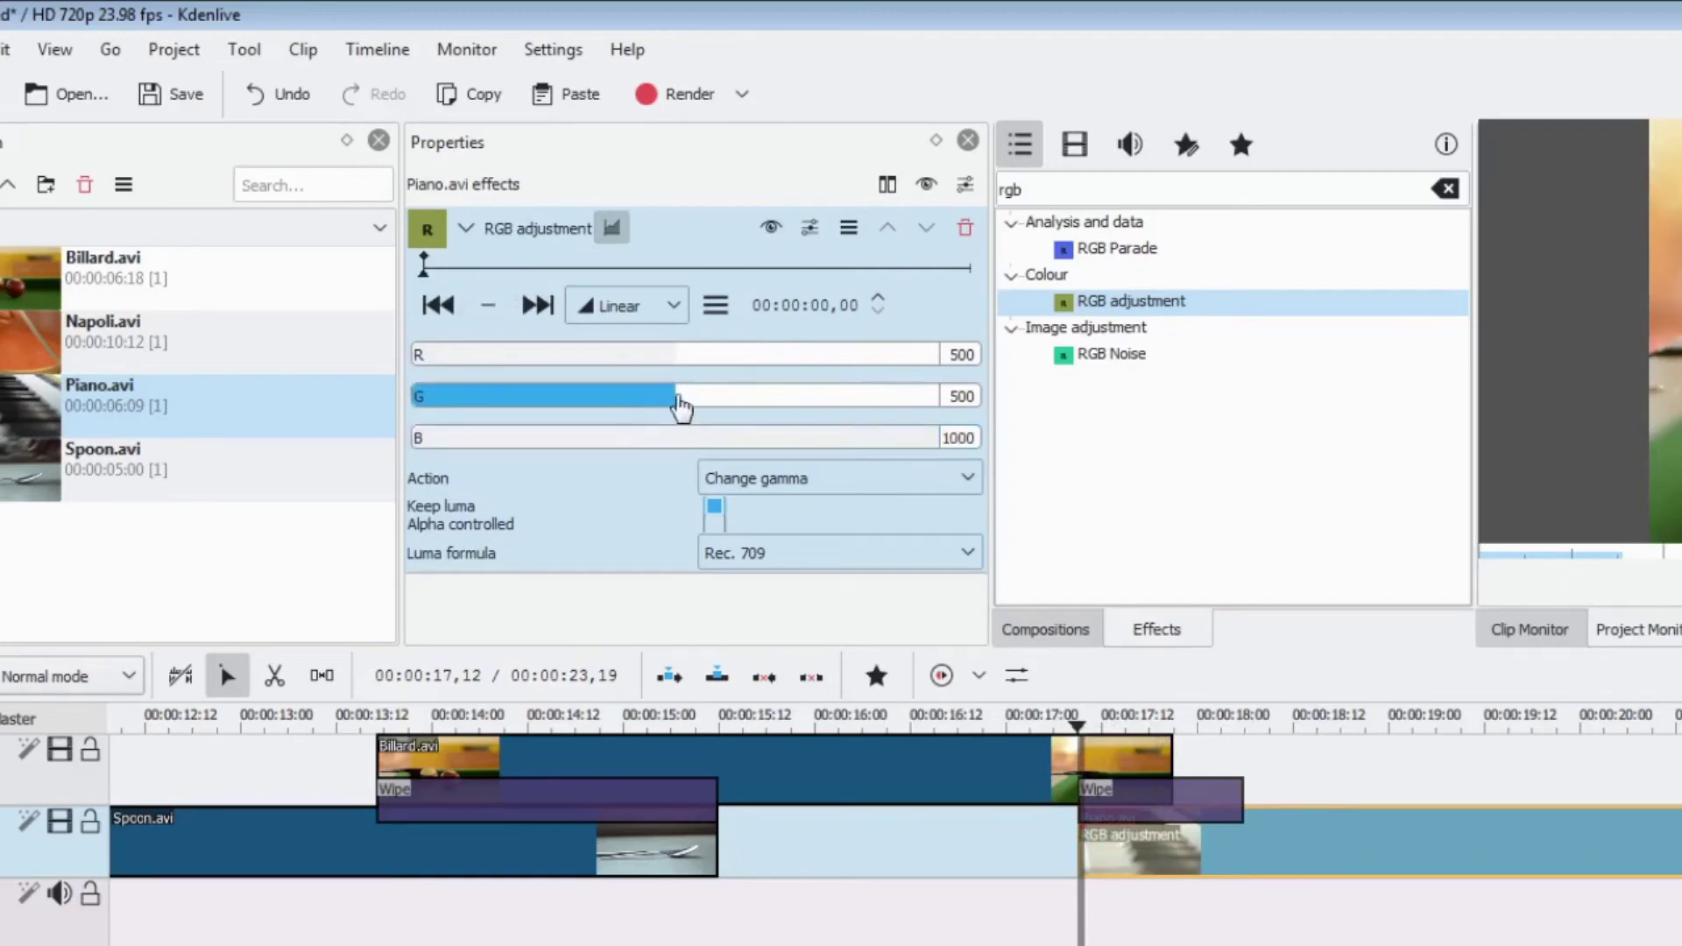
drag(683, 398, 317, 400)
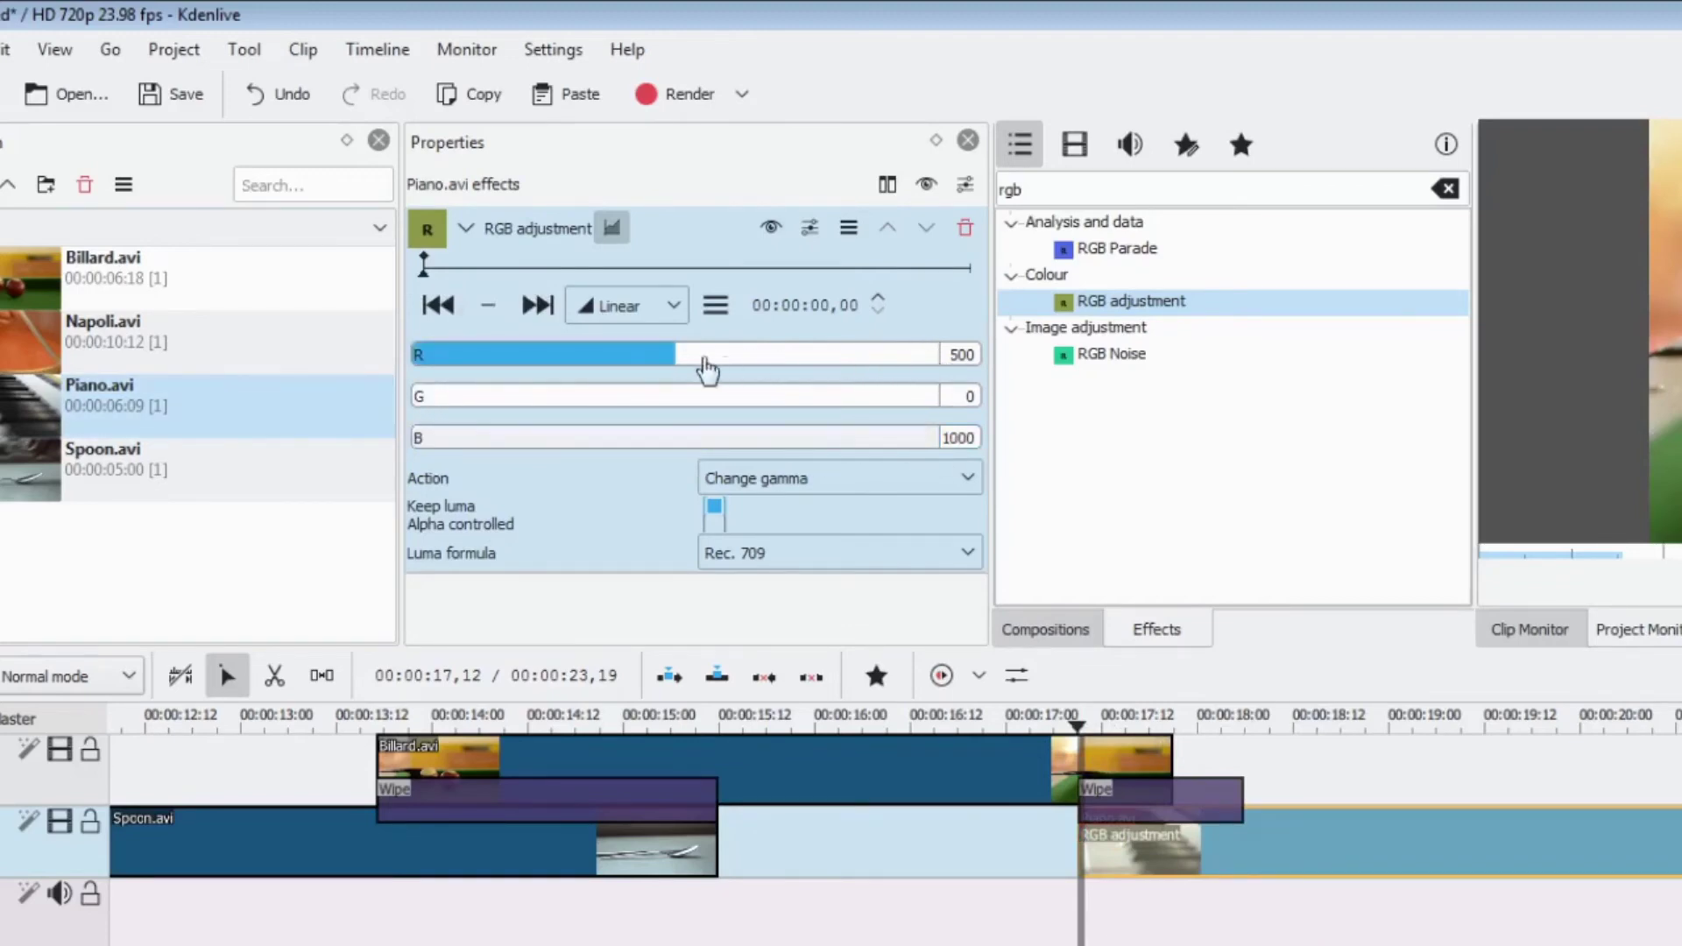
drag(706, 371, 512, 373)
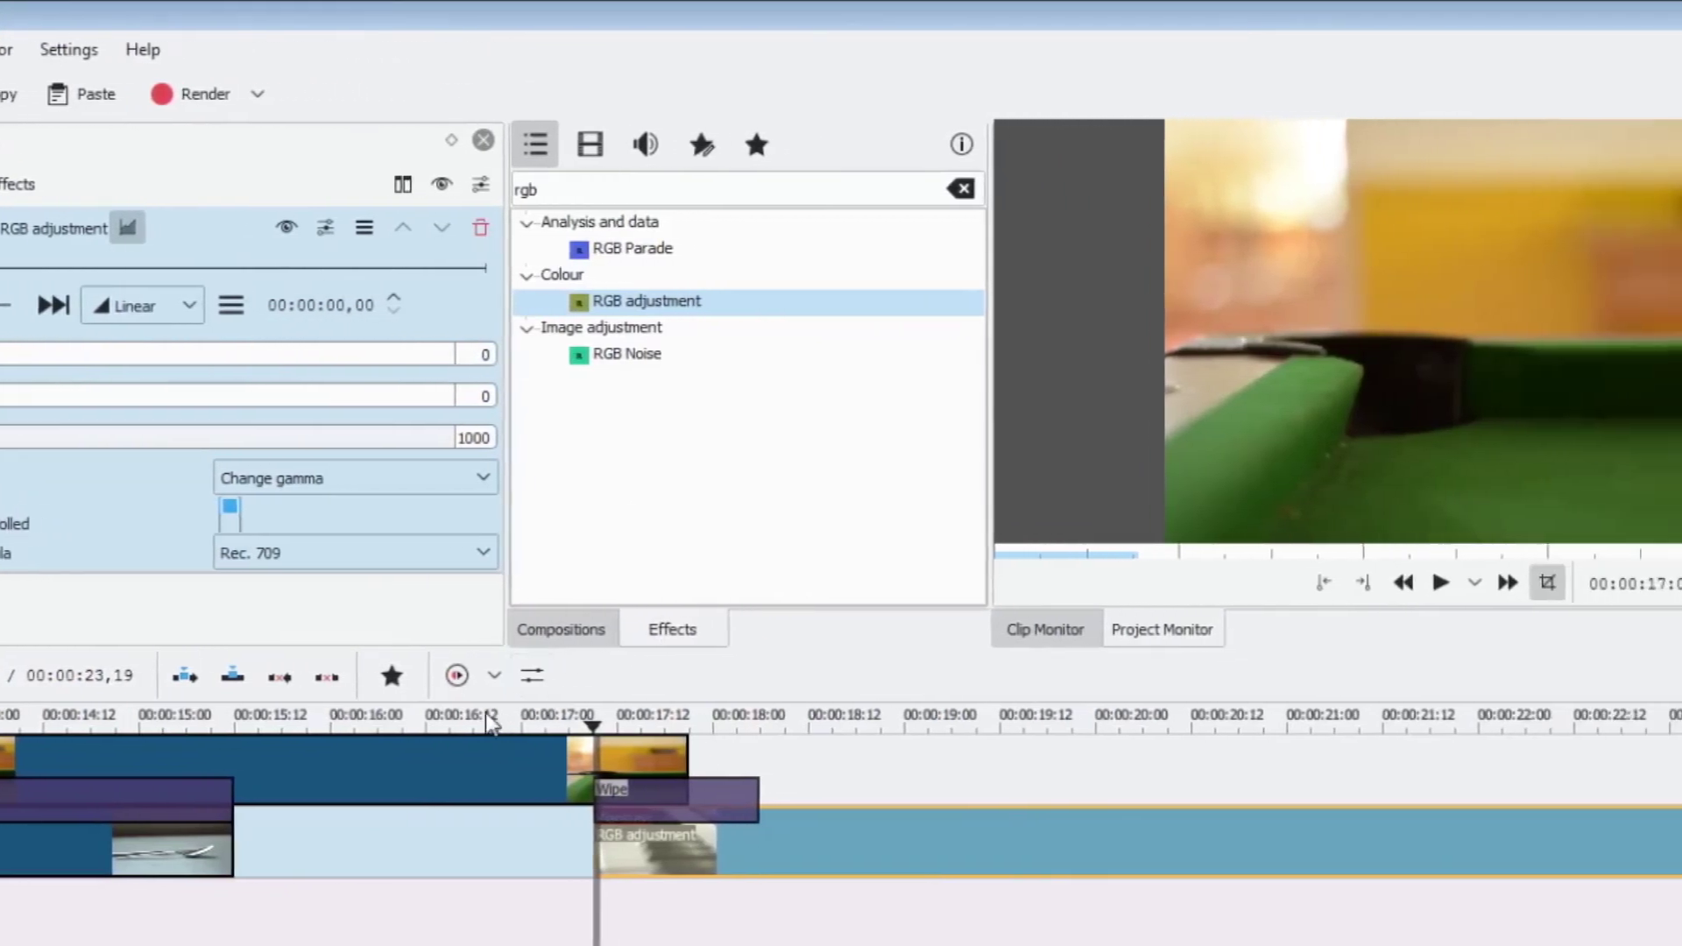
click(630, 717)
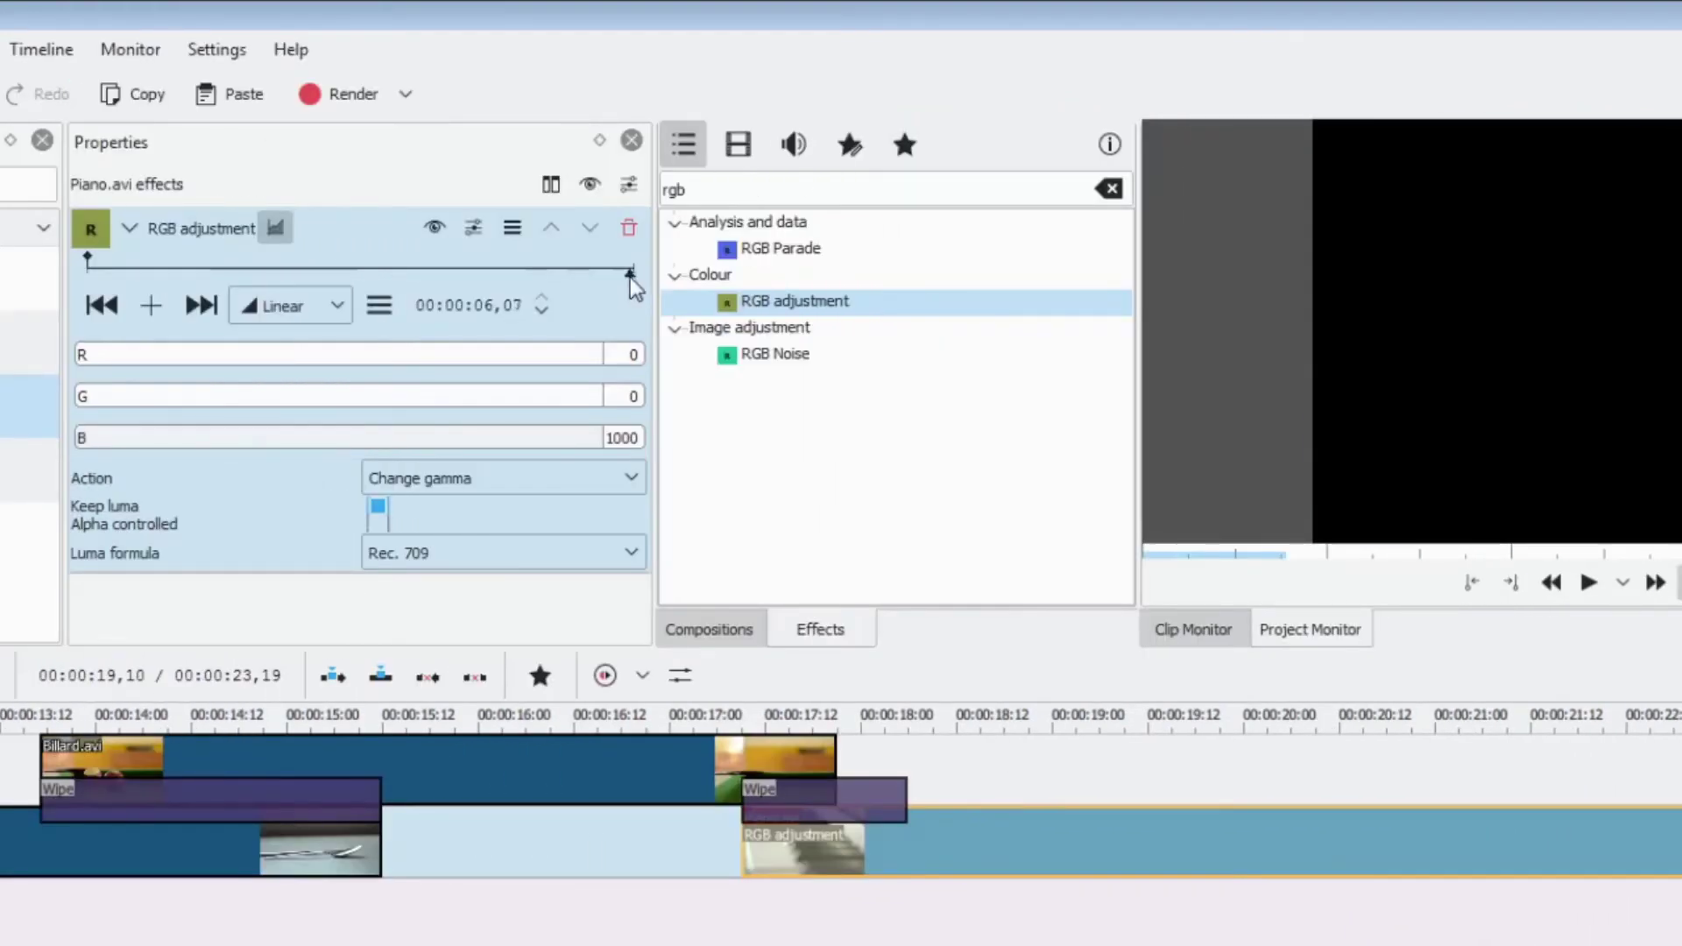
Step: Add an RGB adjustment keyframe at 00:00:05,20 with R 890, G 365 and B 0
drag(630, 278, 589, 279)
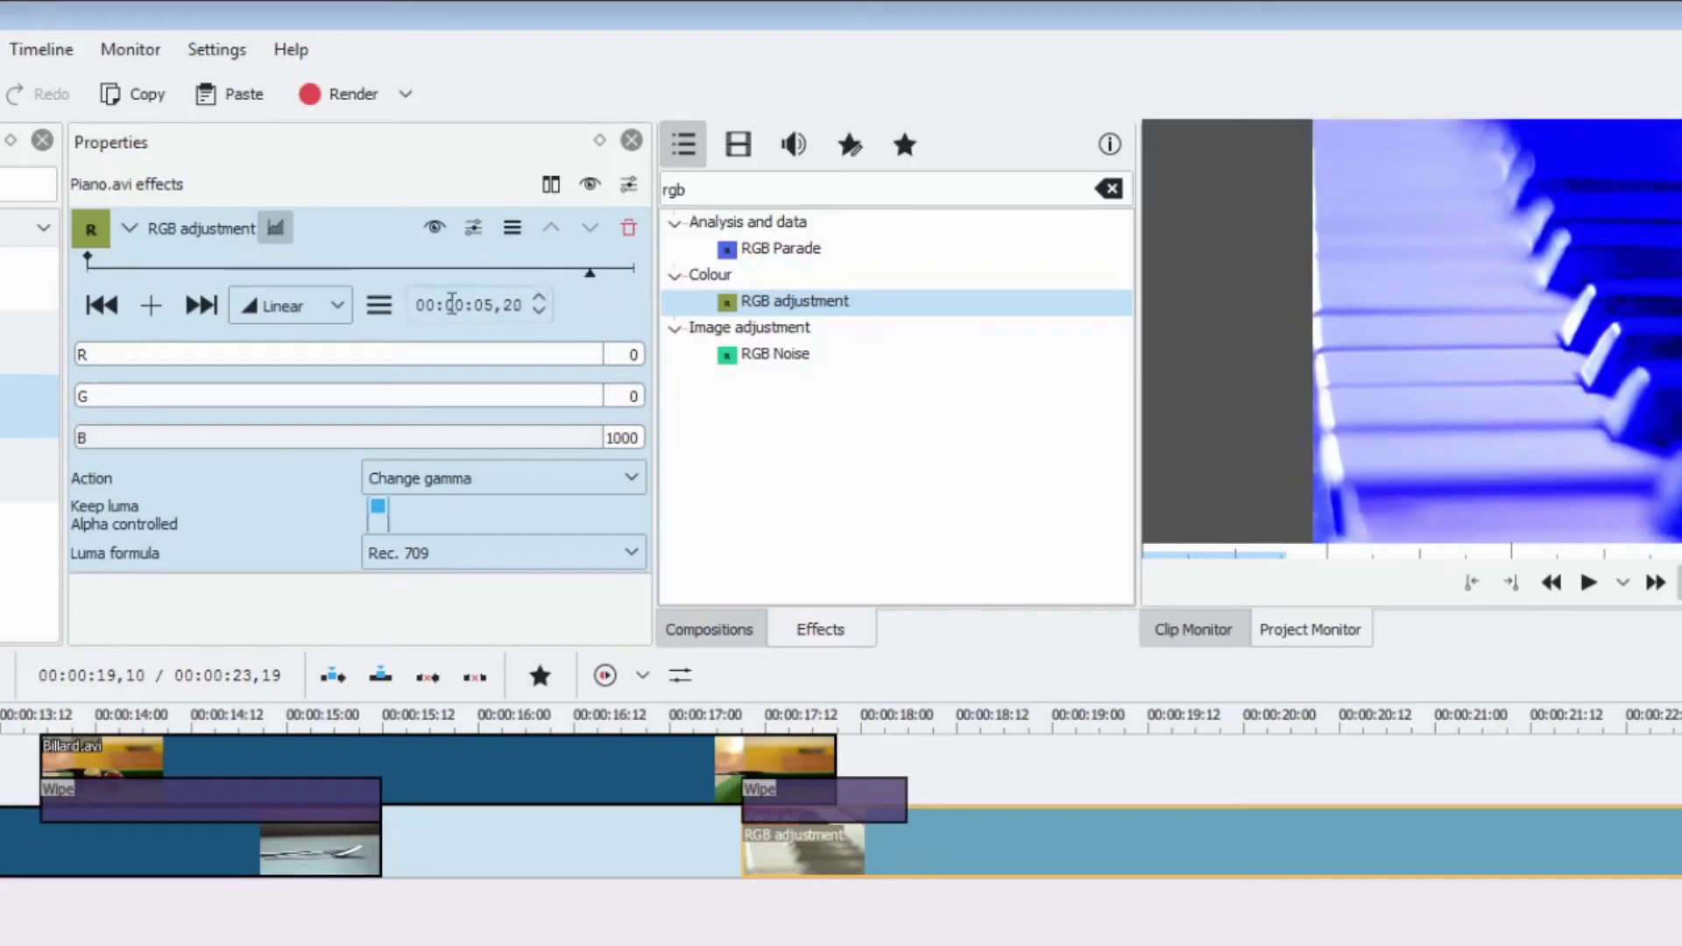
click(153, 304)
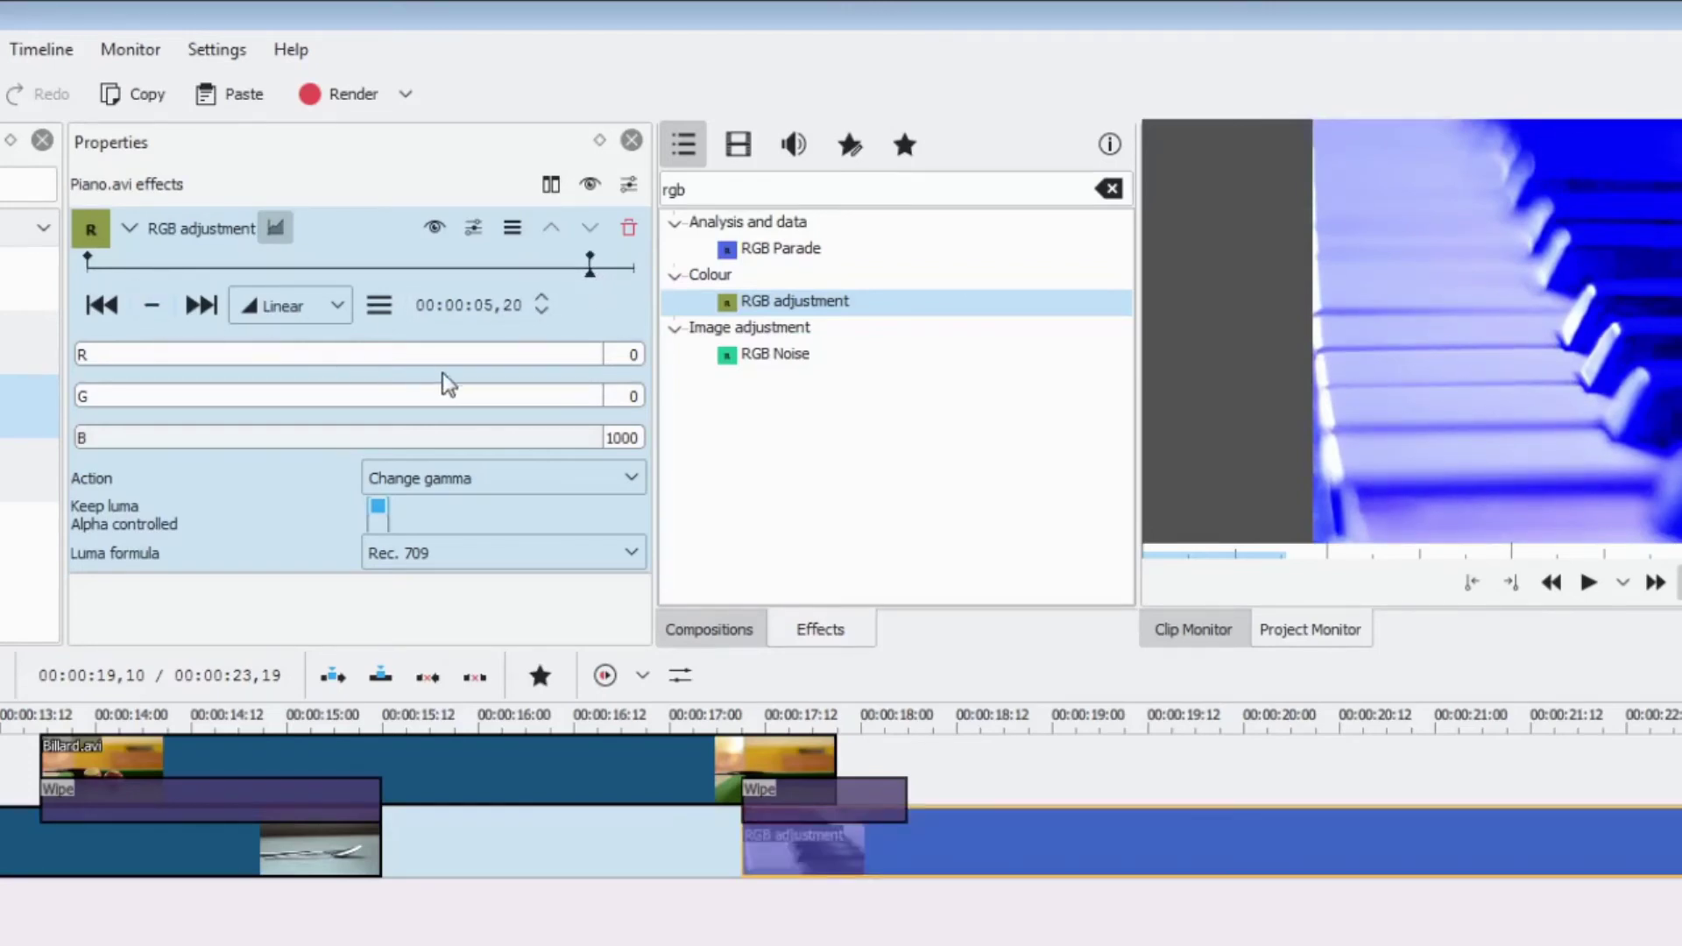
drag(561, 429, 70, 451)
drag(199, 366, 582, 359)
drag(194, 405, 242, 398)
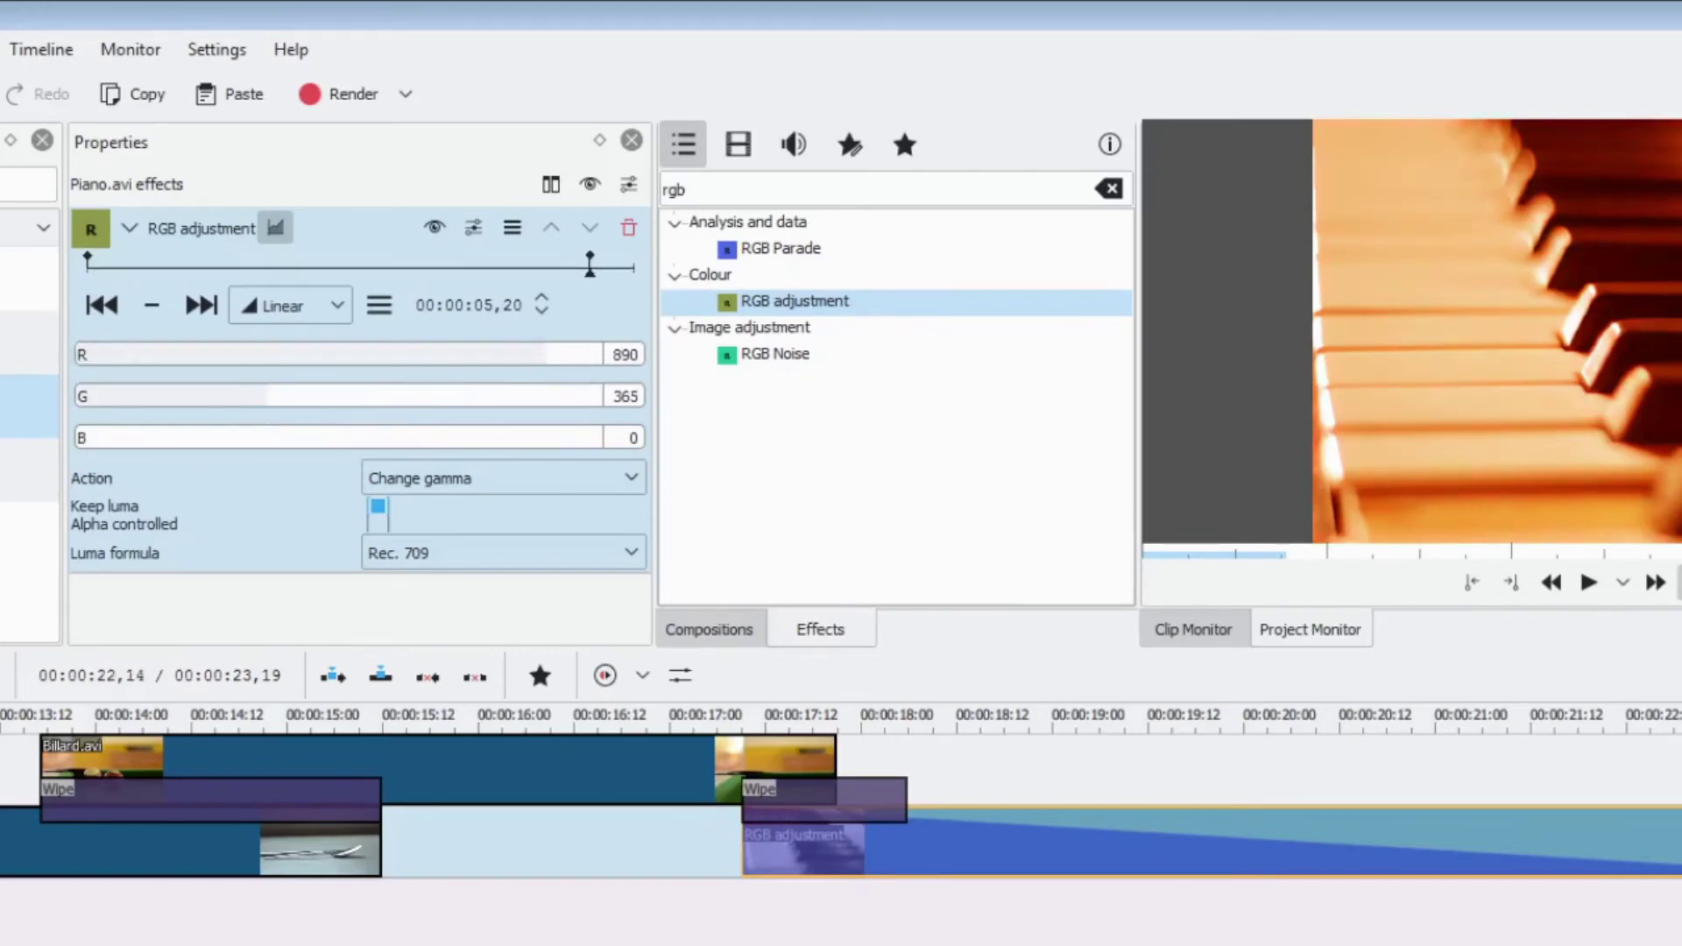
Step: Scrub through Piano.avi to preview its colour change from blue to orange
mouse_move(1660, 732)
mouse_down()
mouse_move(1130, 729)
mouse_move(1188, 725)
mouse_up()
drag(924, 726, 900, 730)
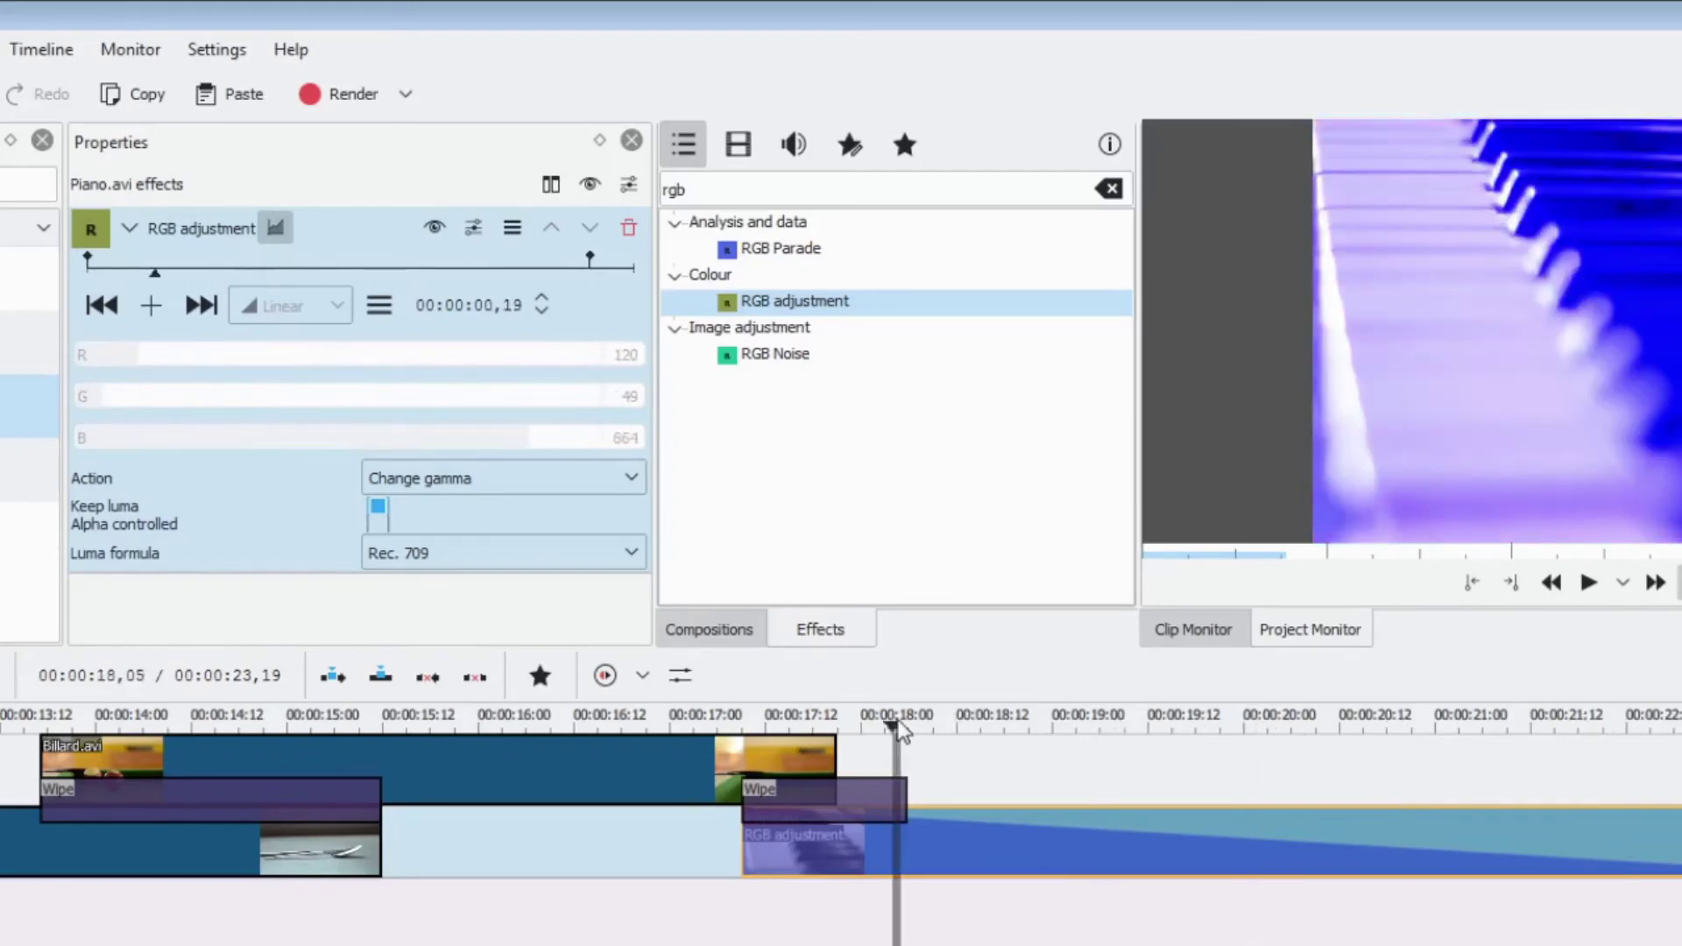
drag(155, 273, 597, 273)
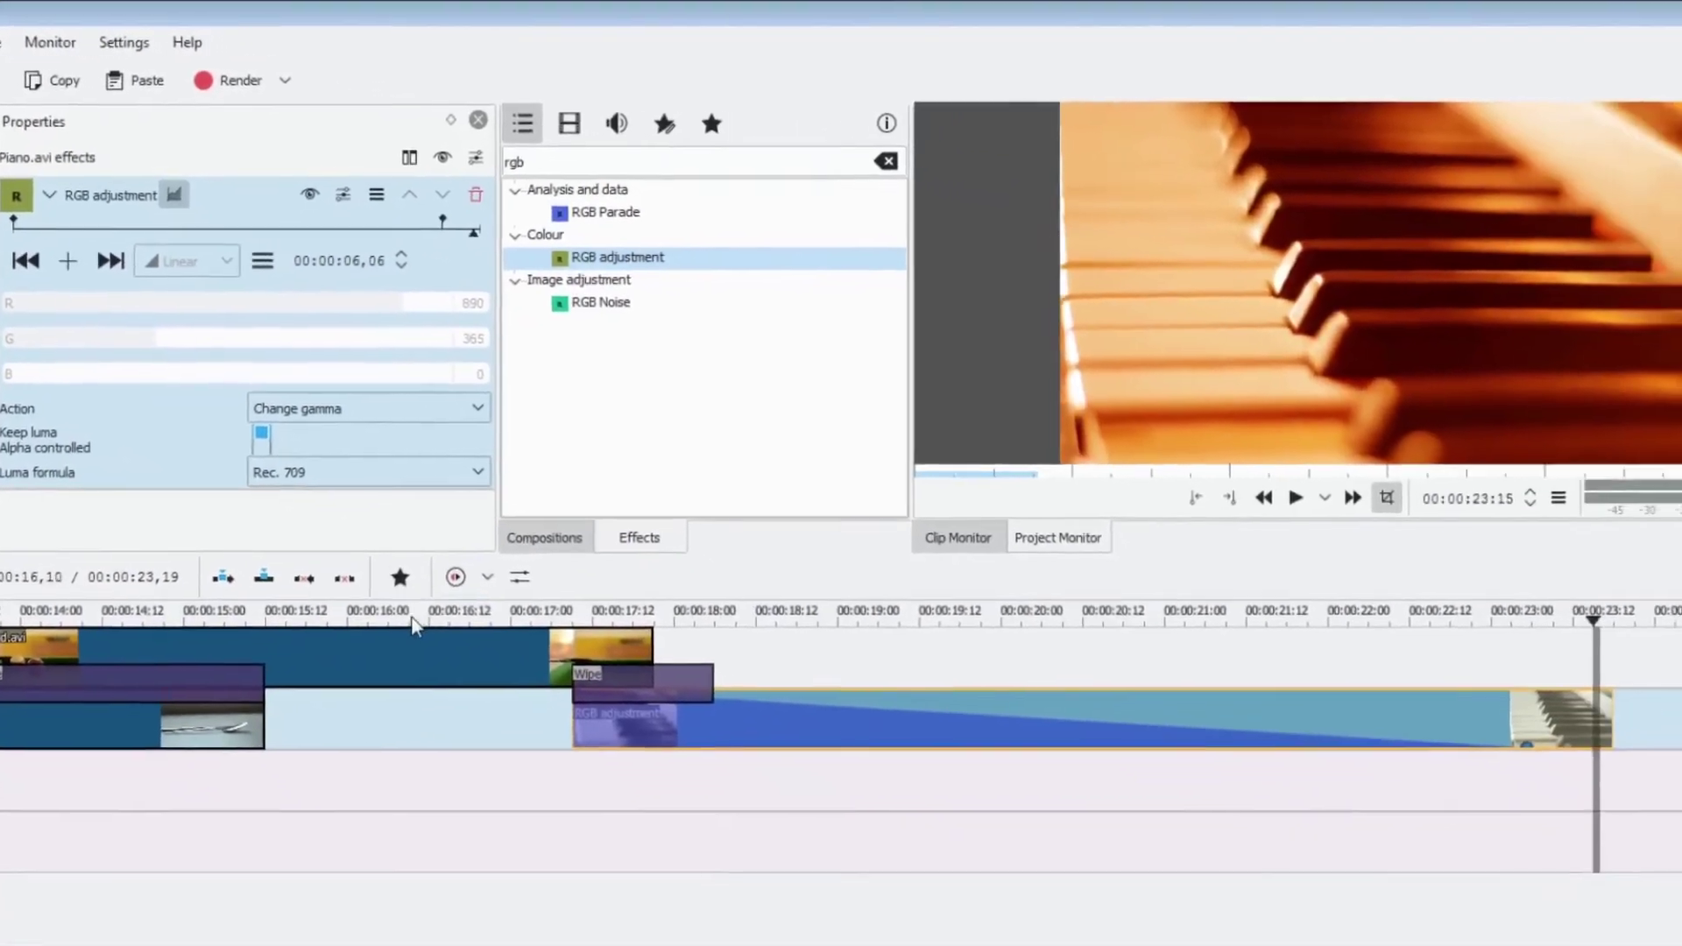
drag(413, 624, 395, 624)
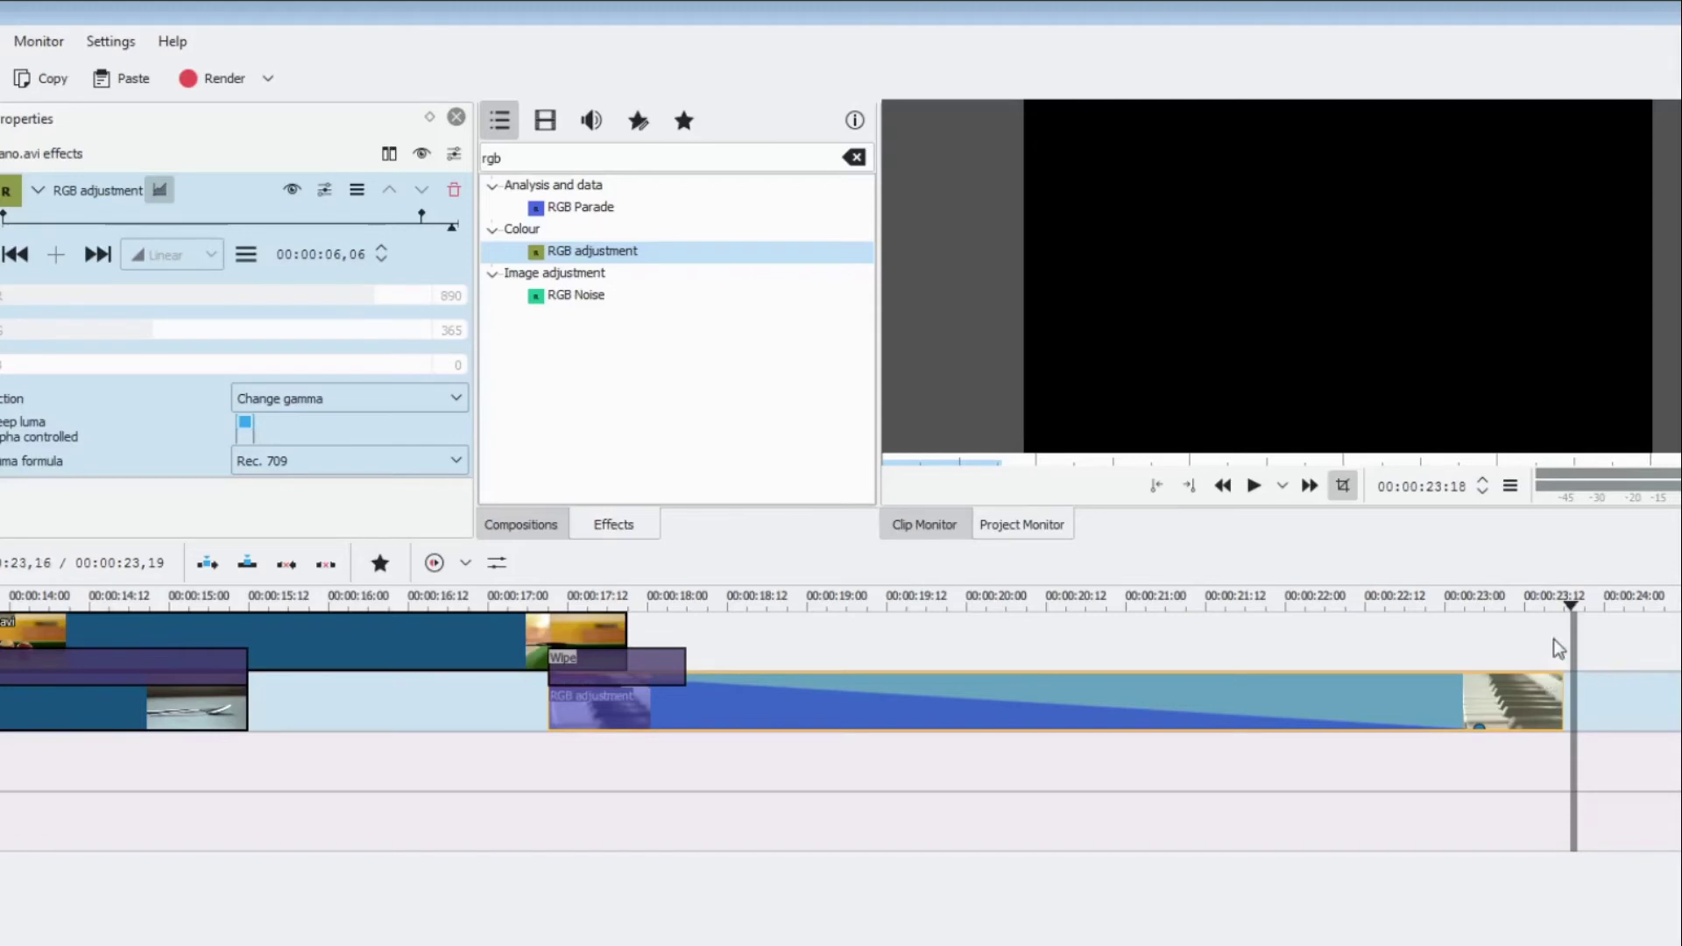
Step: Add a fade-out of about 3 seconds to the end of Piano.avi and play it back
drag(1561, 678, 1355, 689)
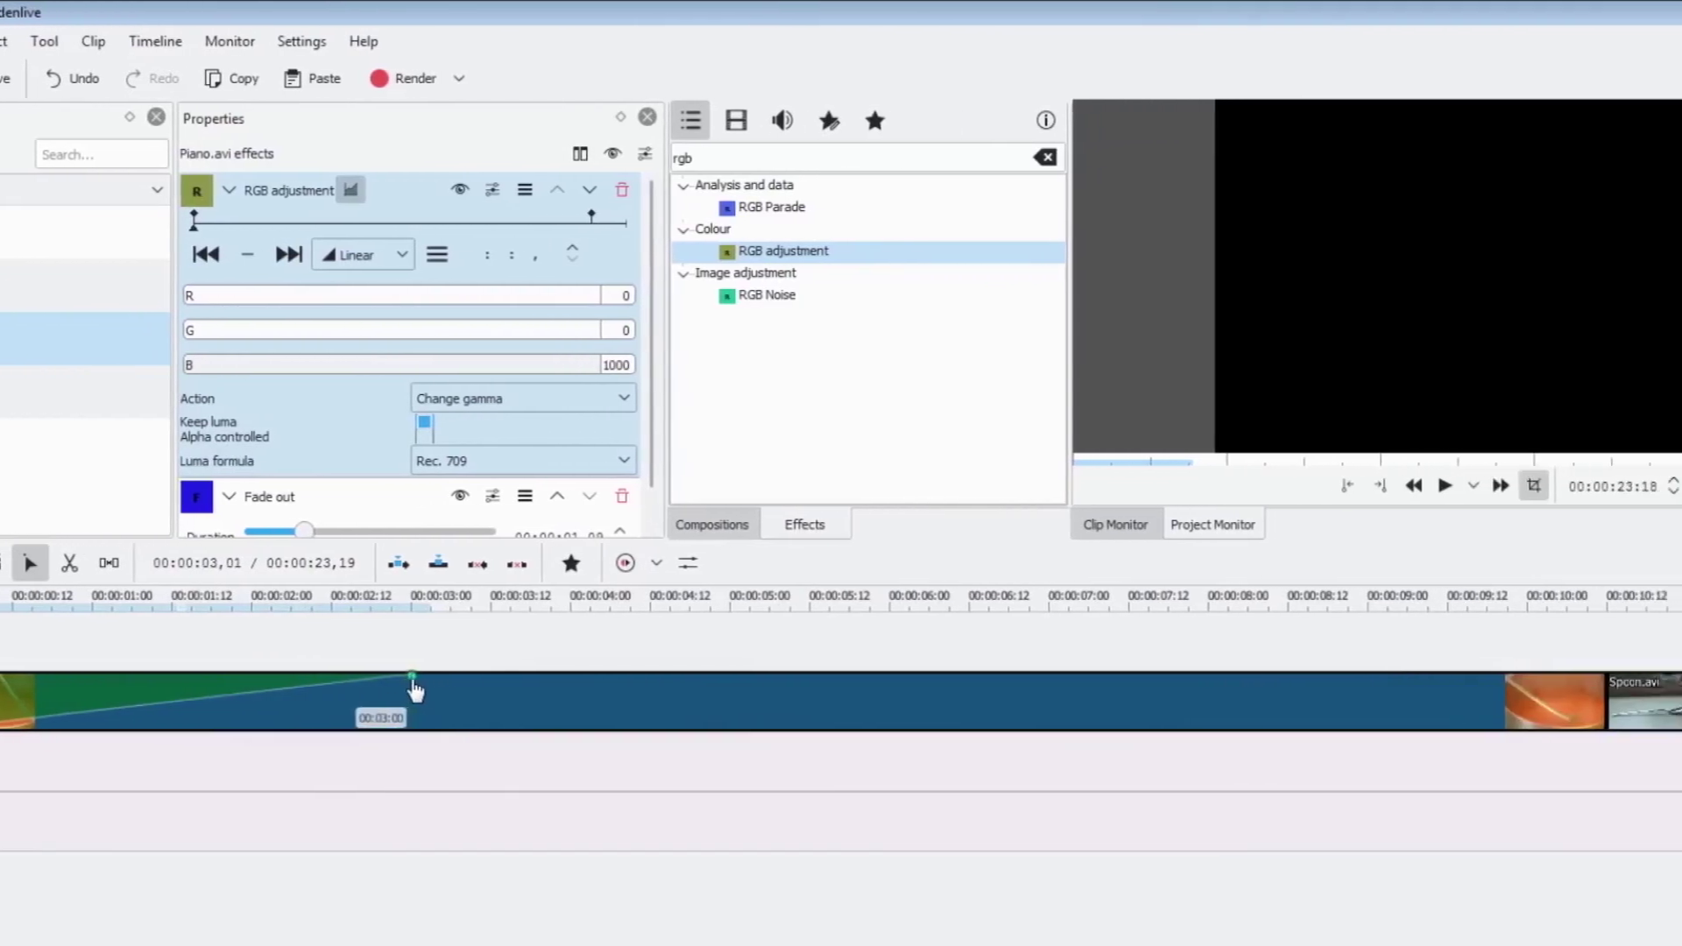
key(End)
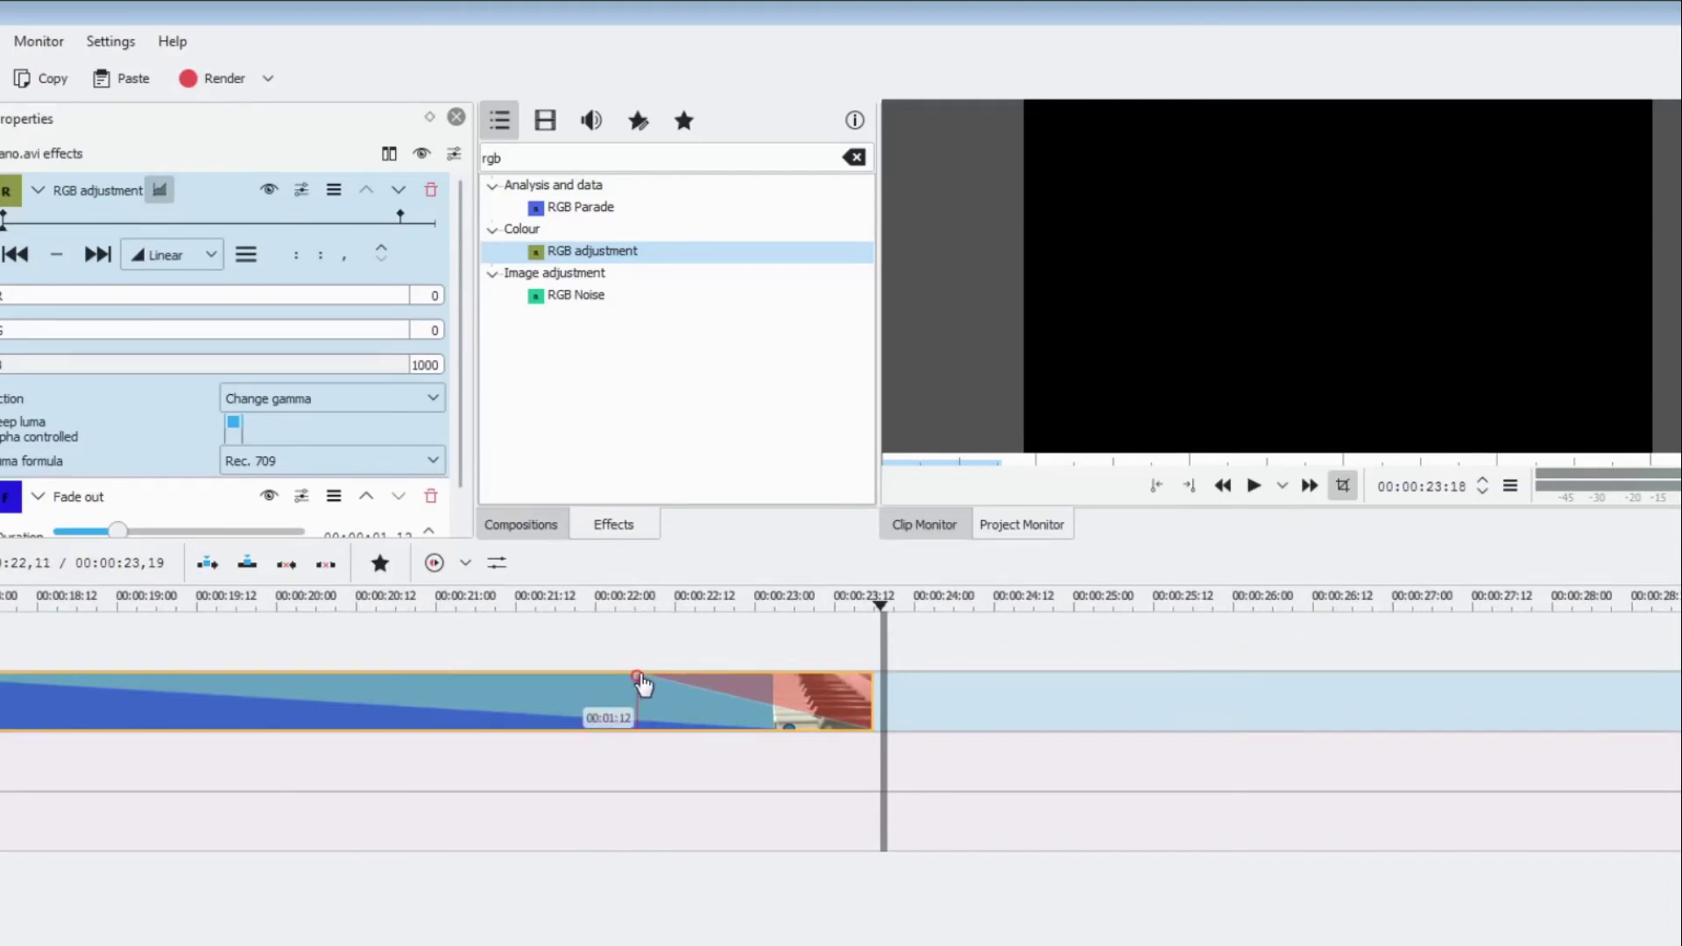
drag(642, 683, 371, 692)
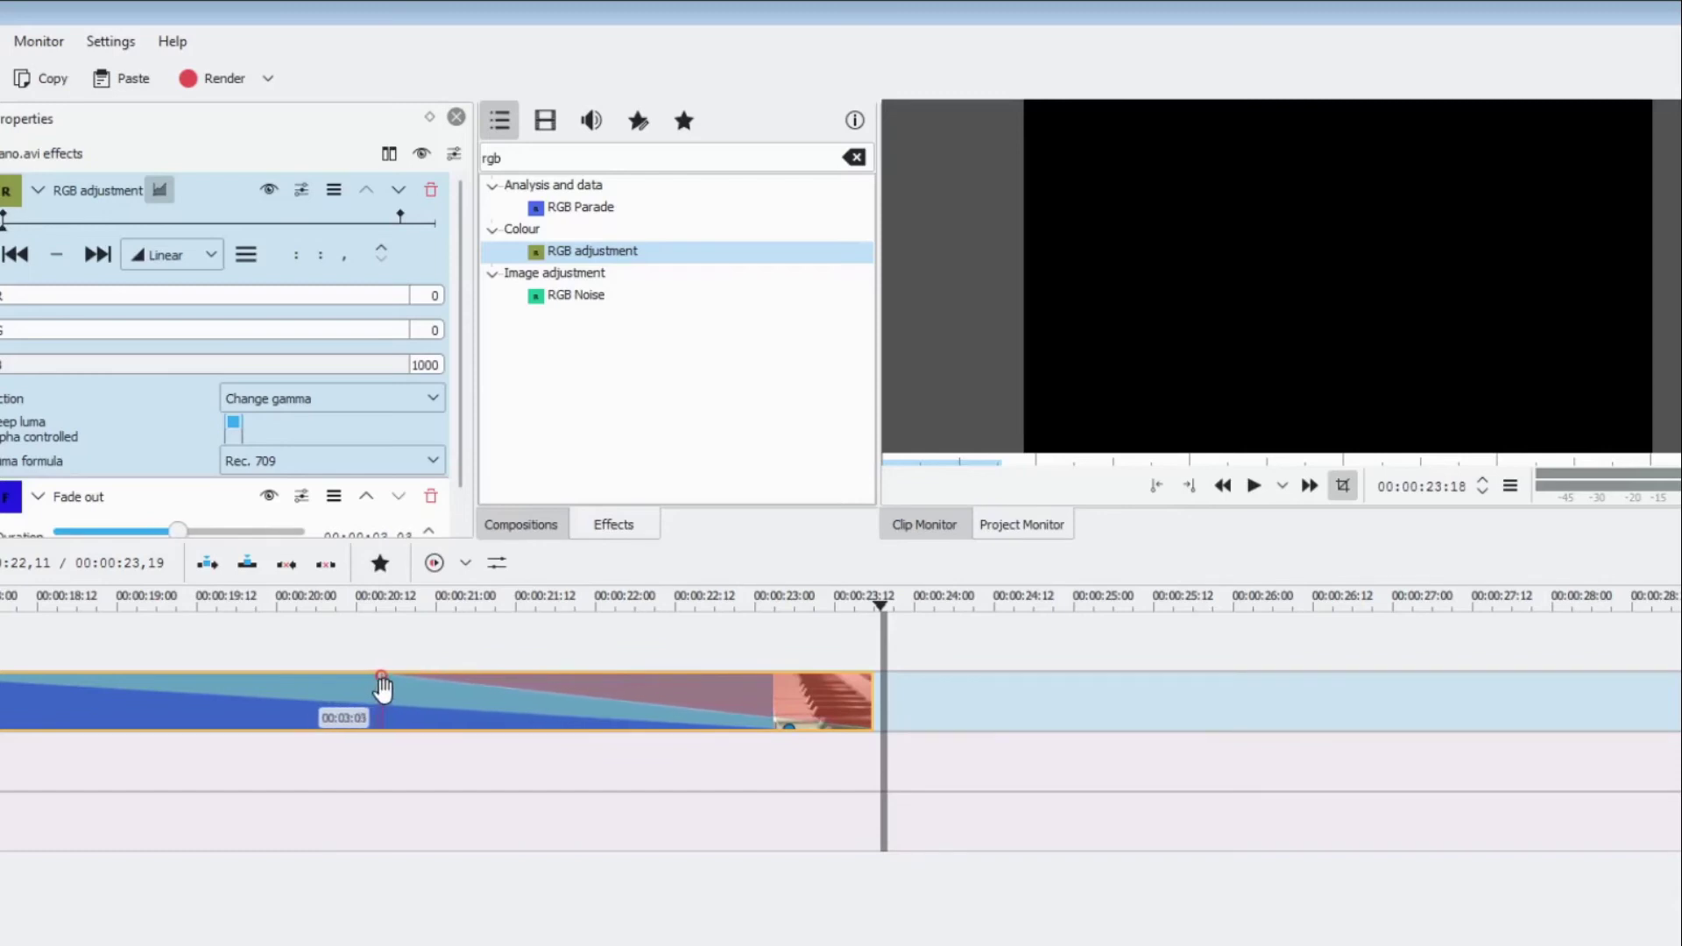
click(108, 600)
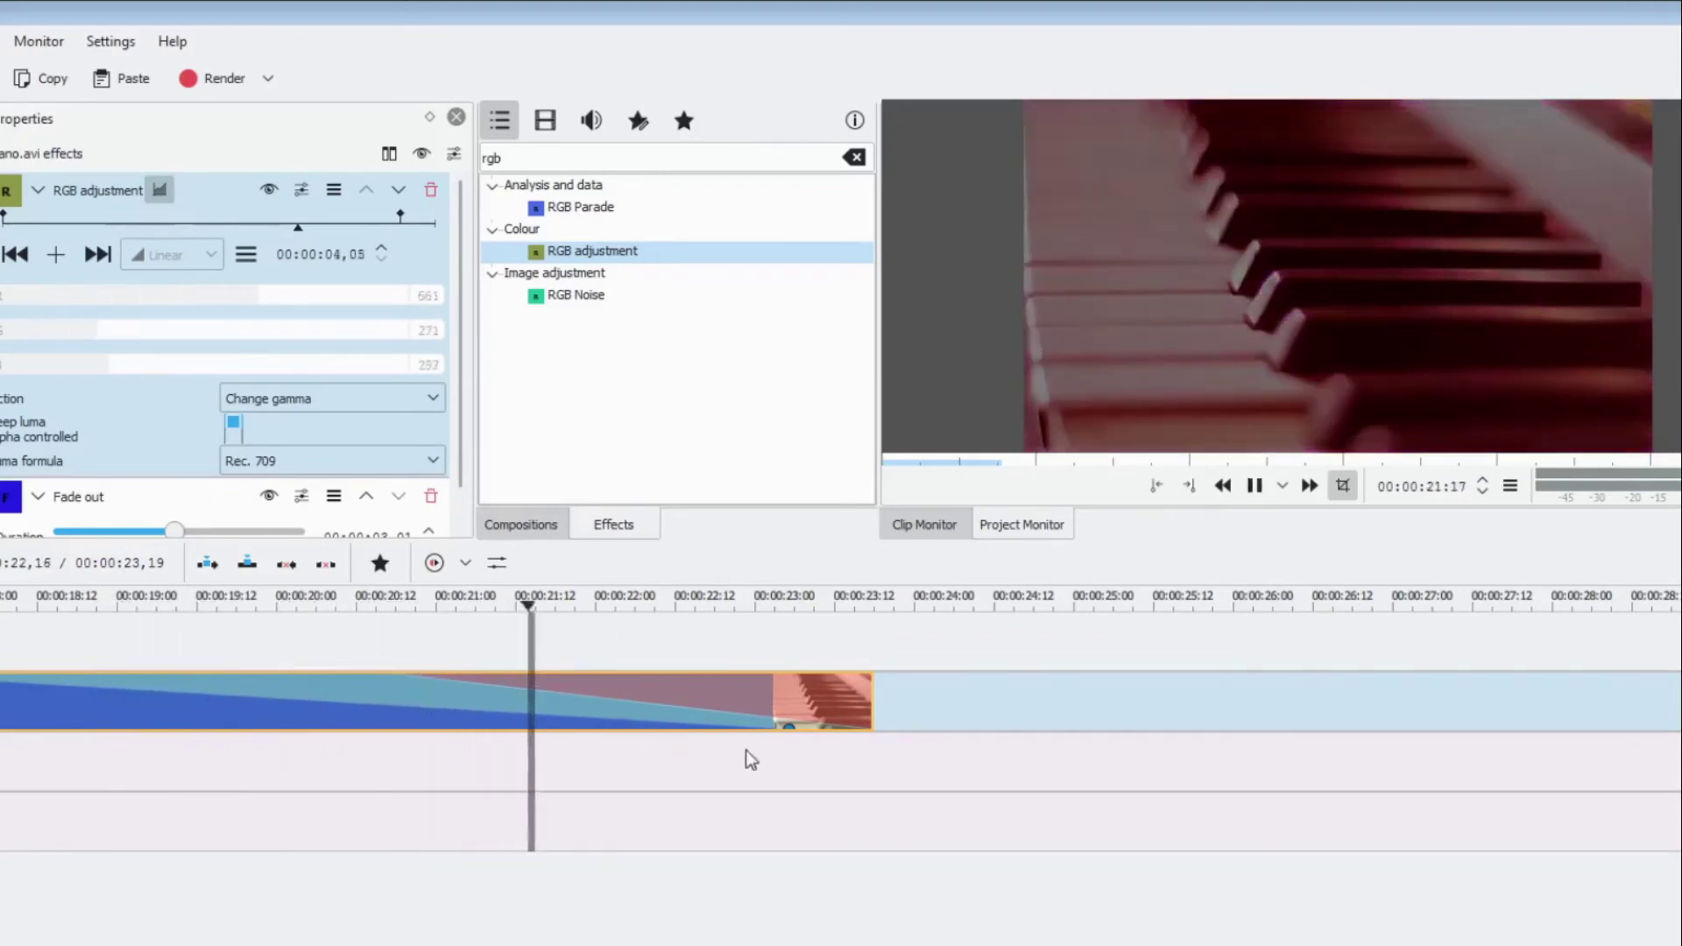
key(space)
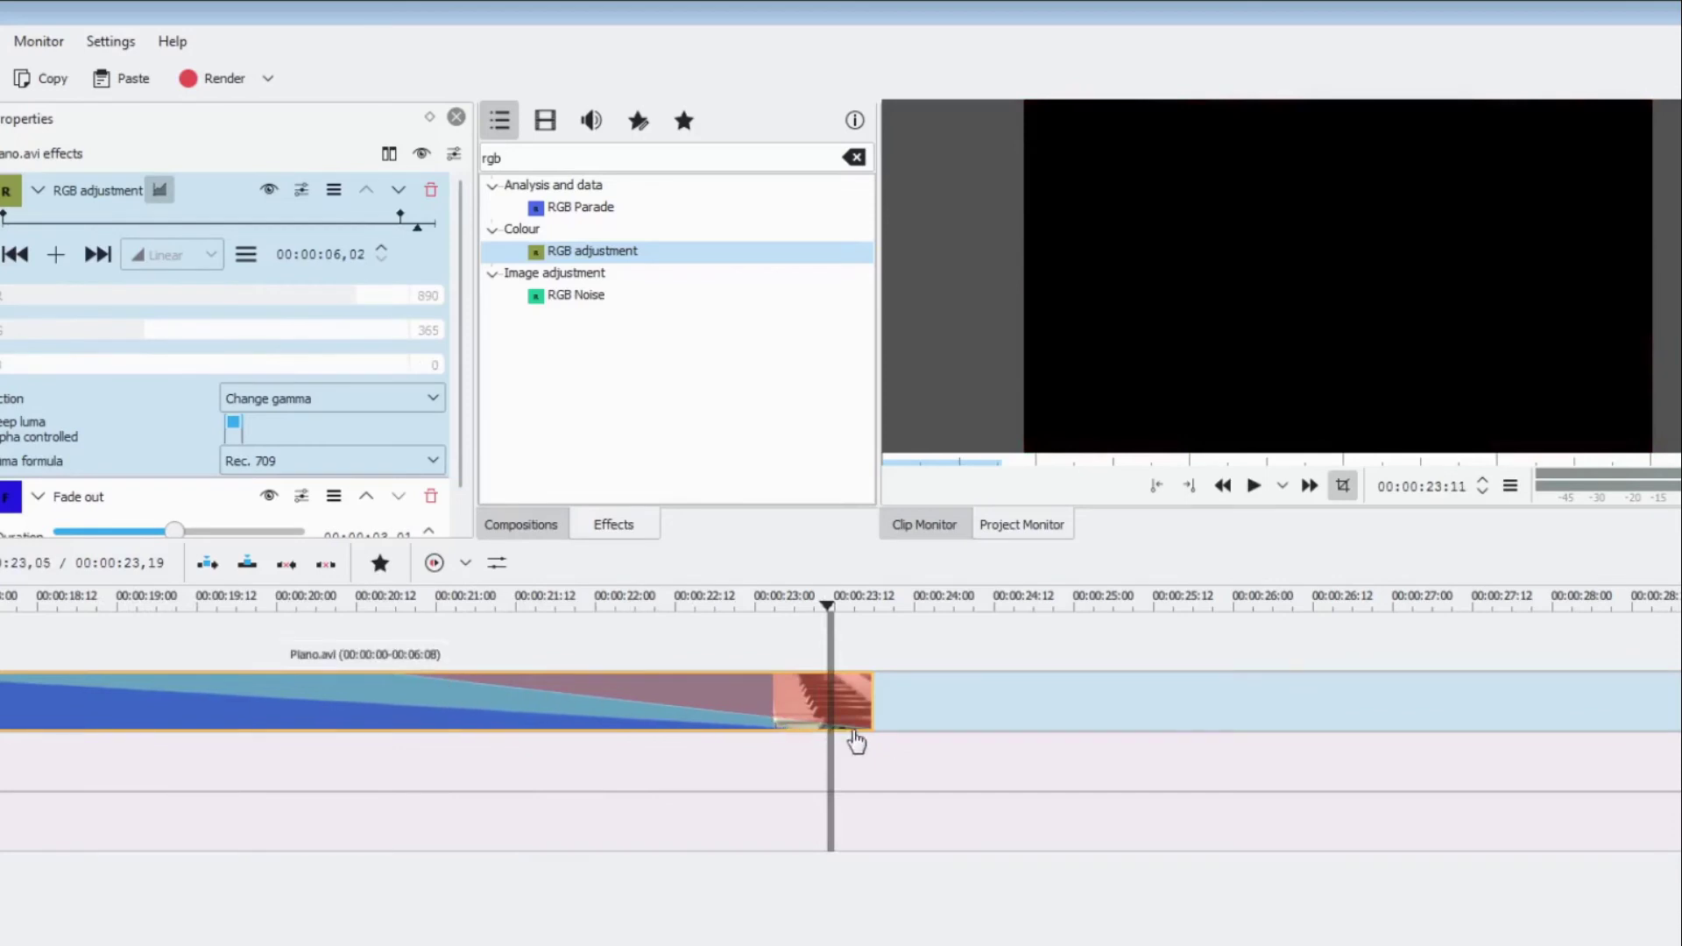
Step: Move the last RGB adjustment keyframe to Piano.avi's end, shorten the fade-out to about 17 frames and play back the ending
drag(869, 732, 872, 730)
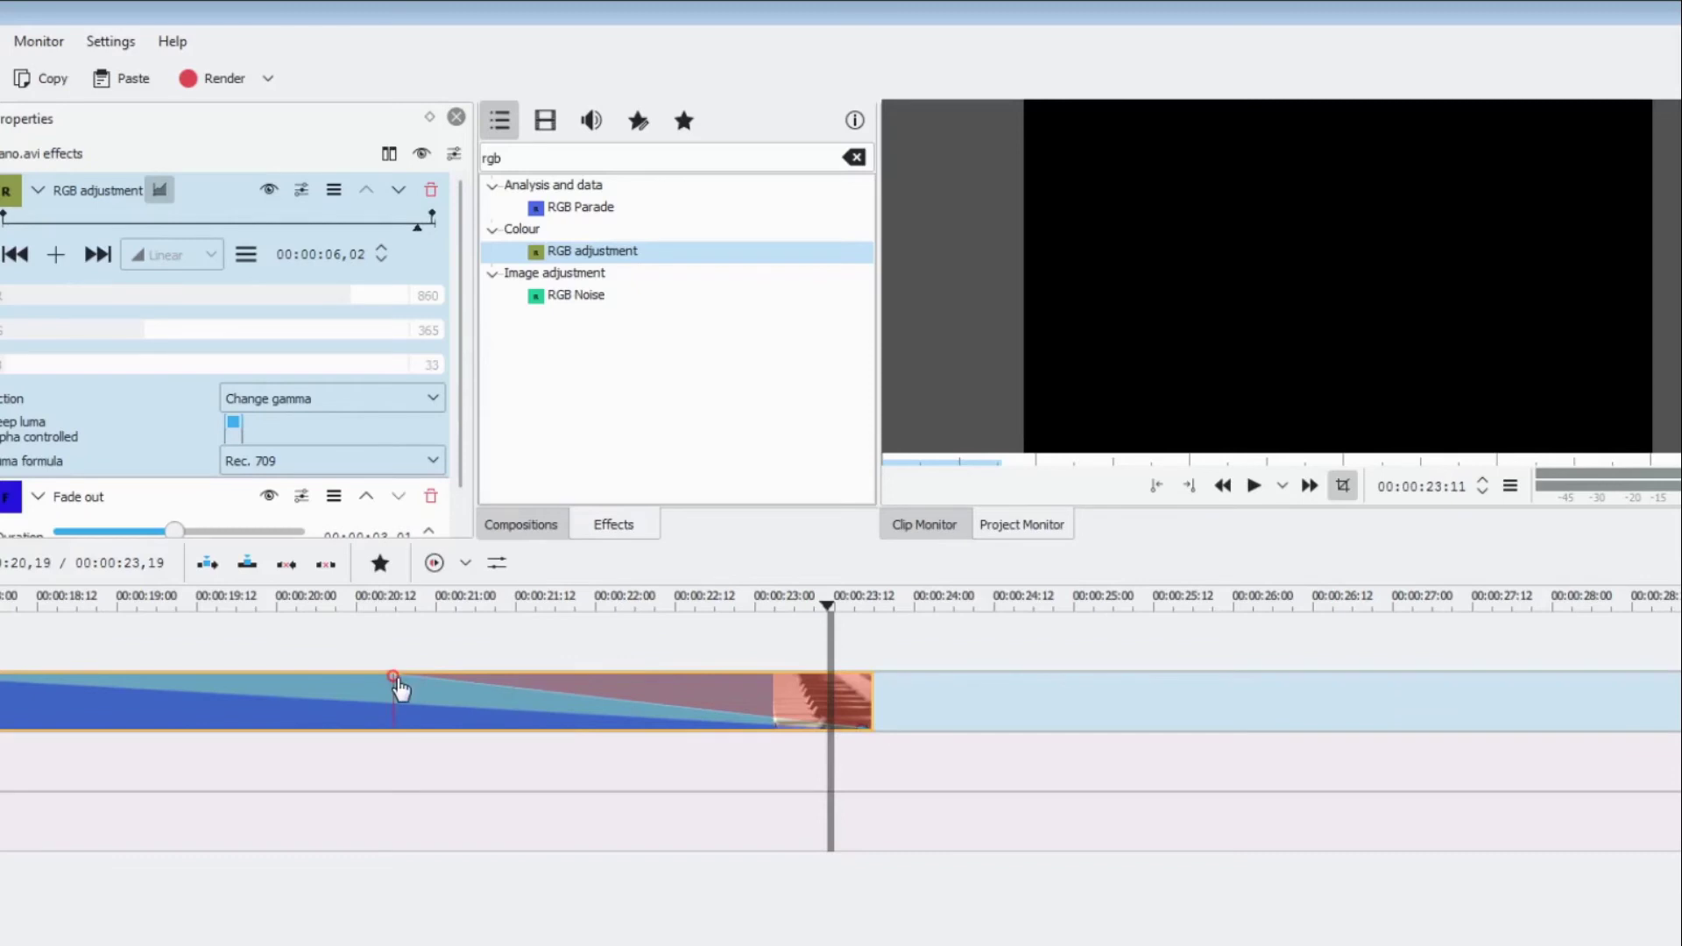
drag(400, 690, 746, 683)
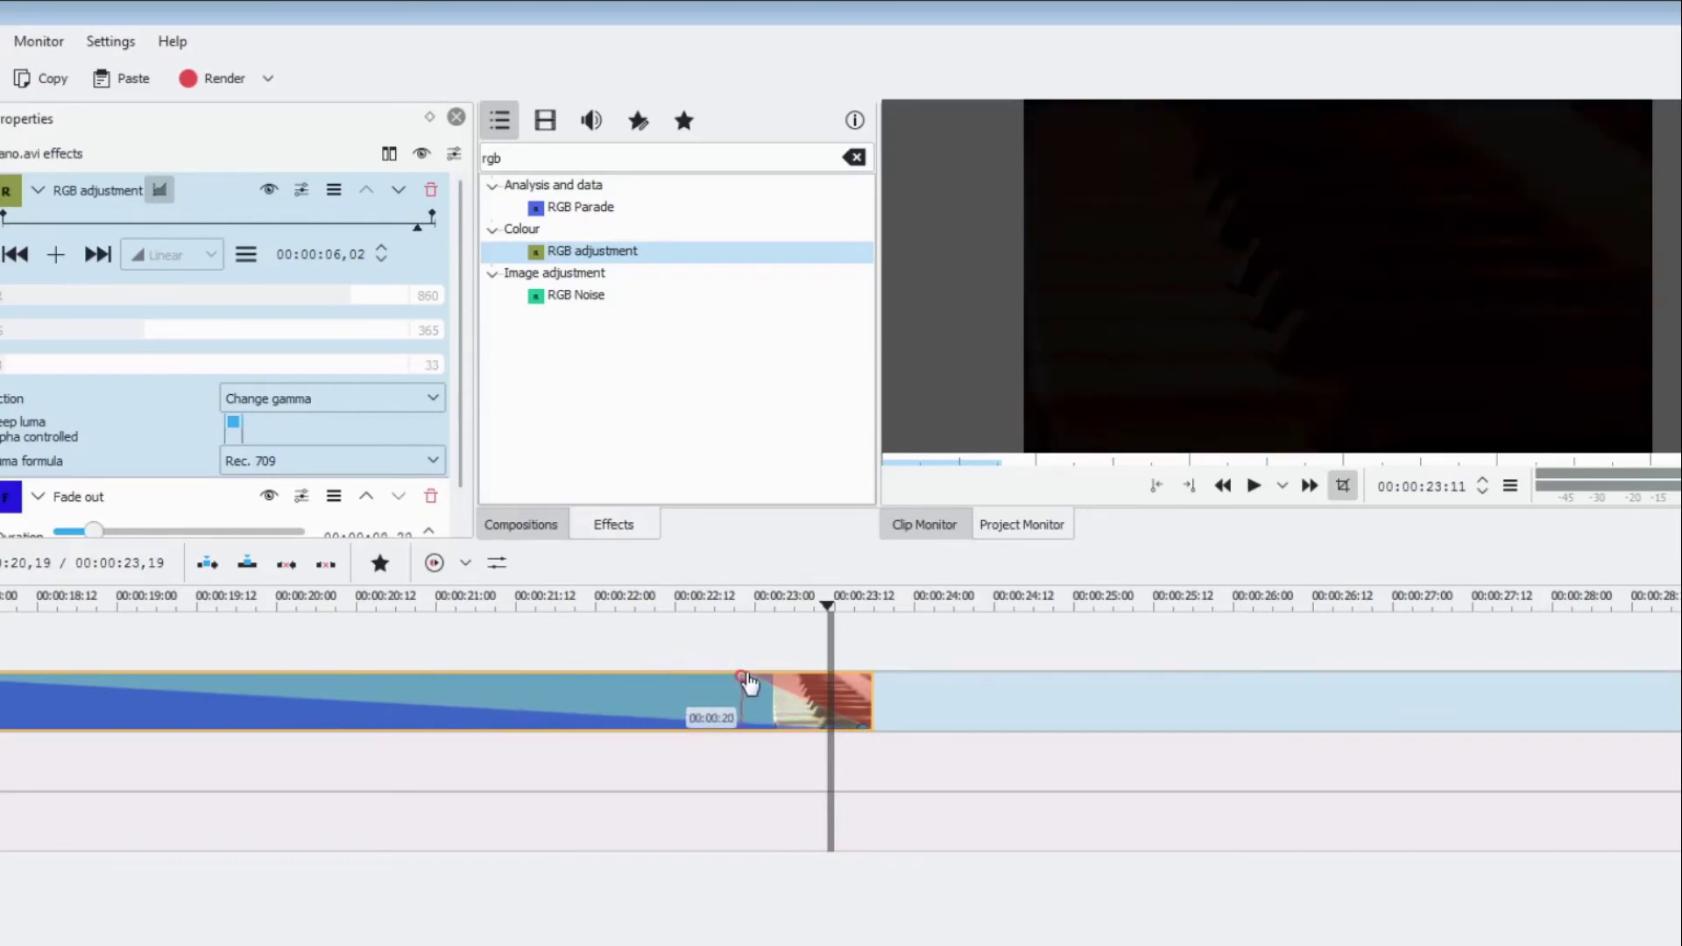
click(341, 601)
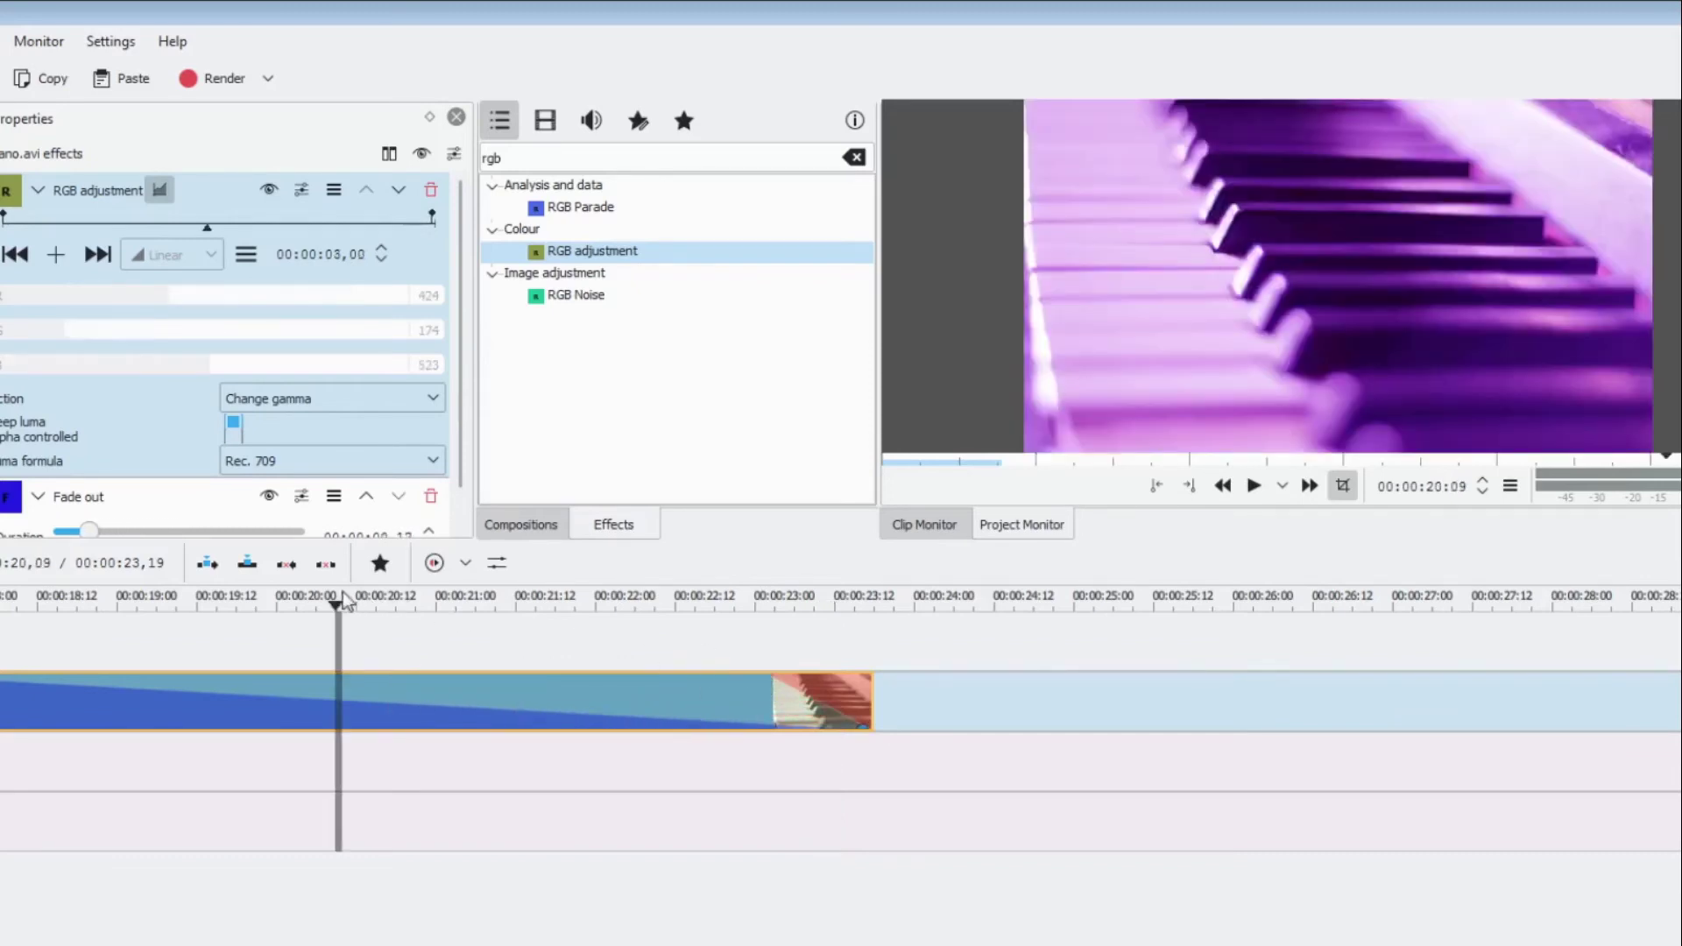
key(space)
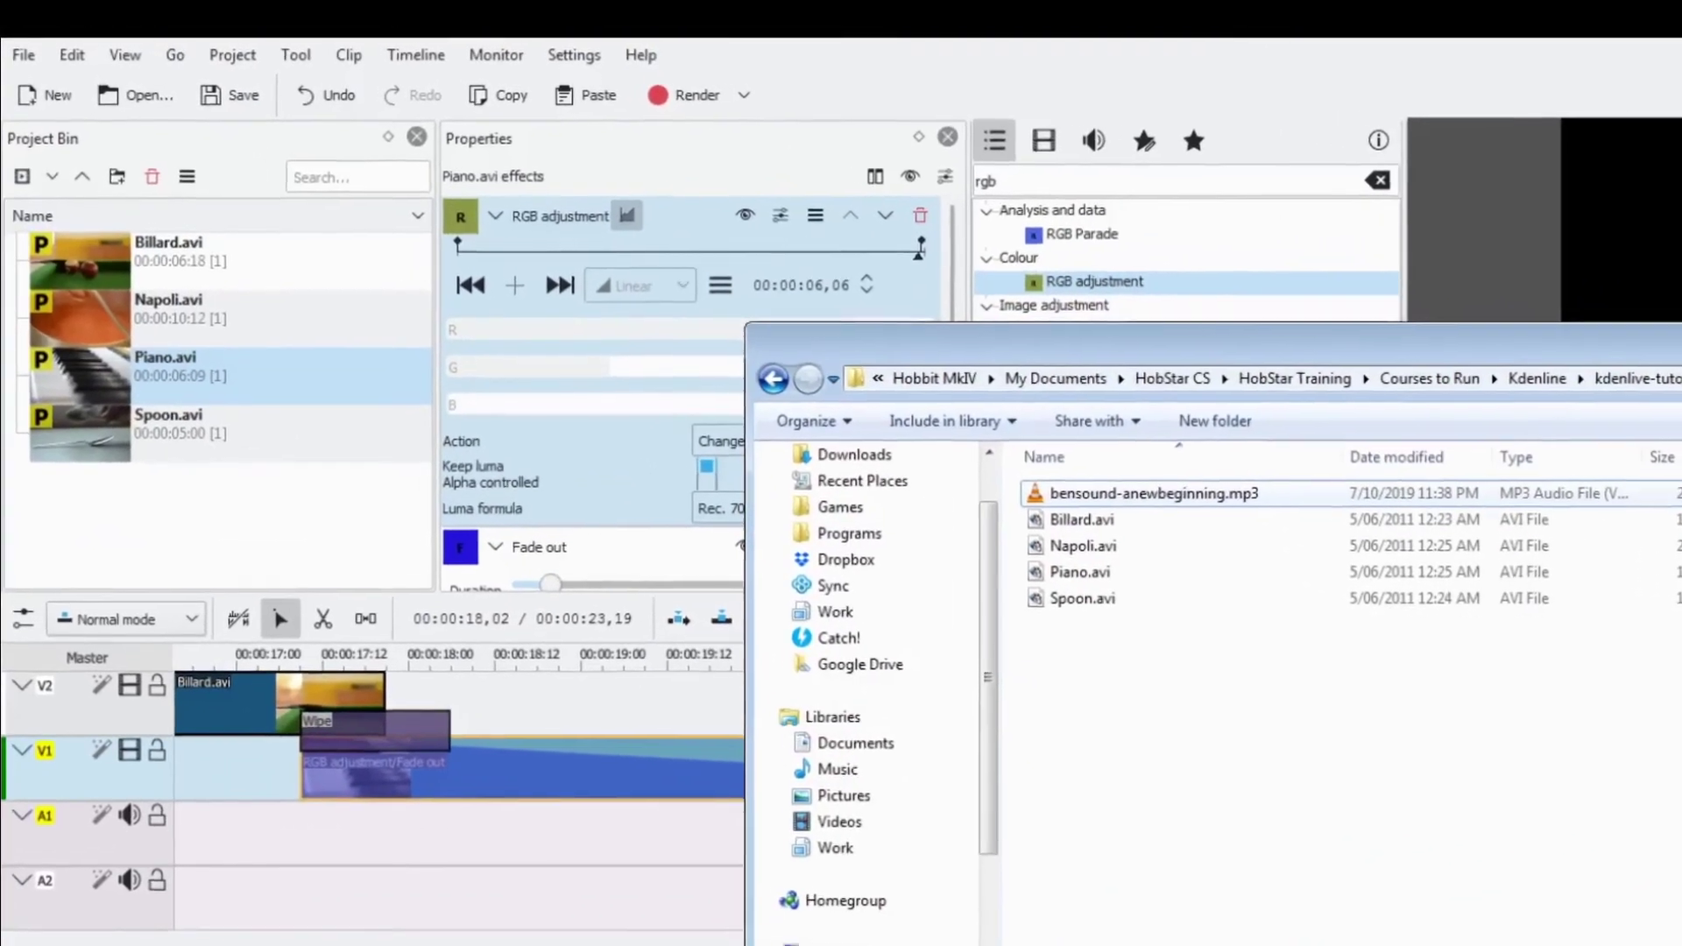
Step: Import bensound-anewbeginning.mp3 from the file manager into the project bin and place it at the start of audio track A1
click(1113, 475)
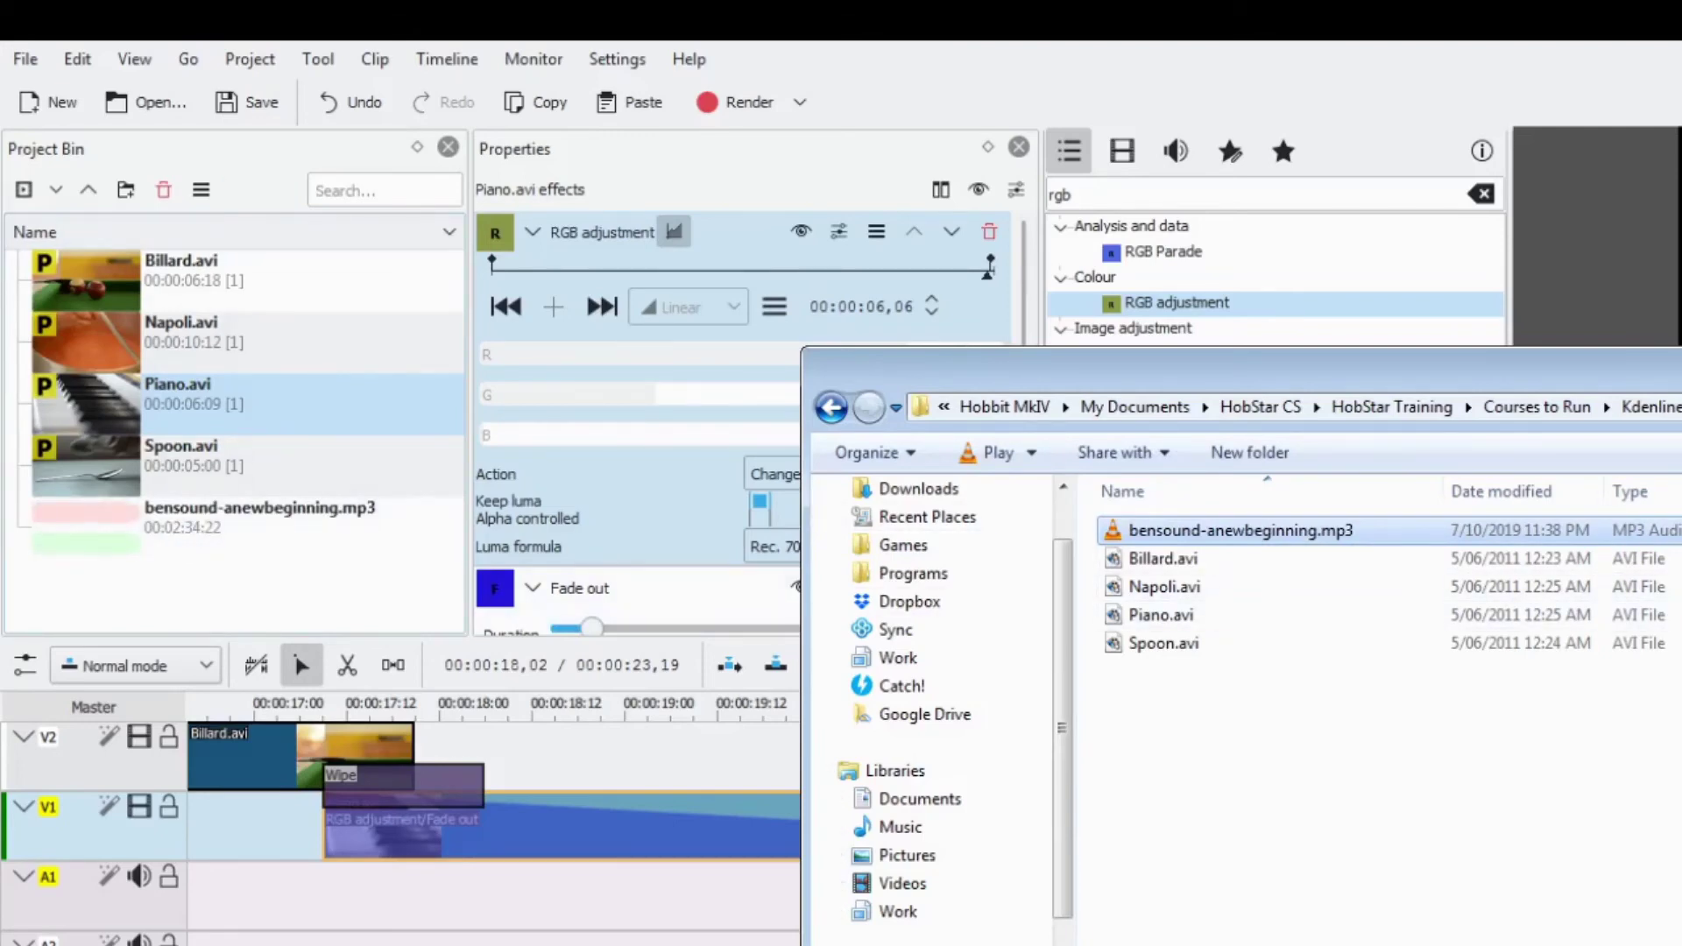
key(alt+Tab)
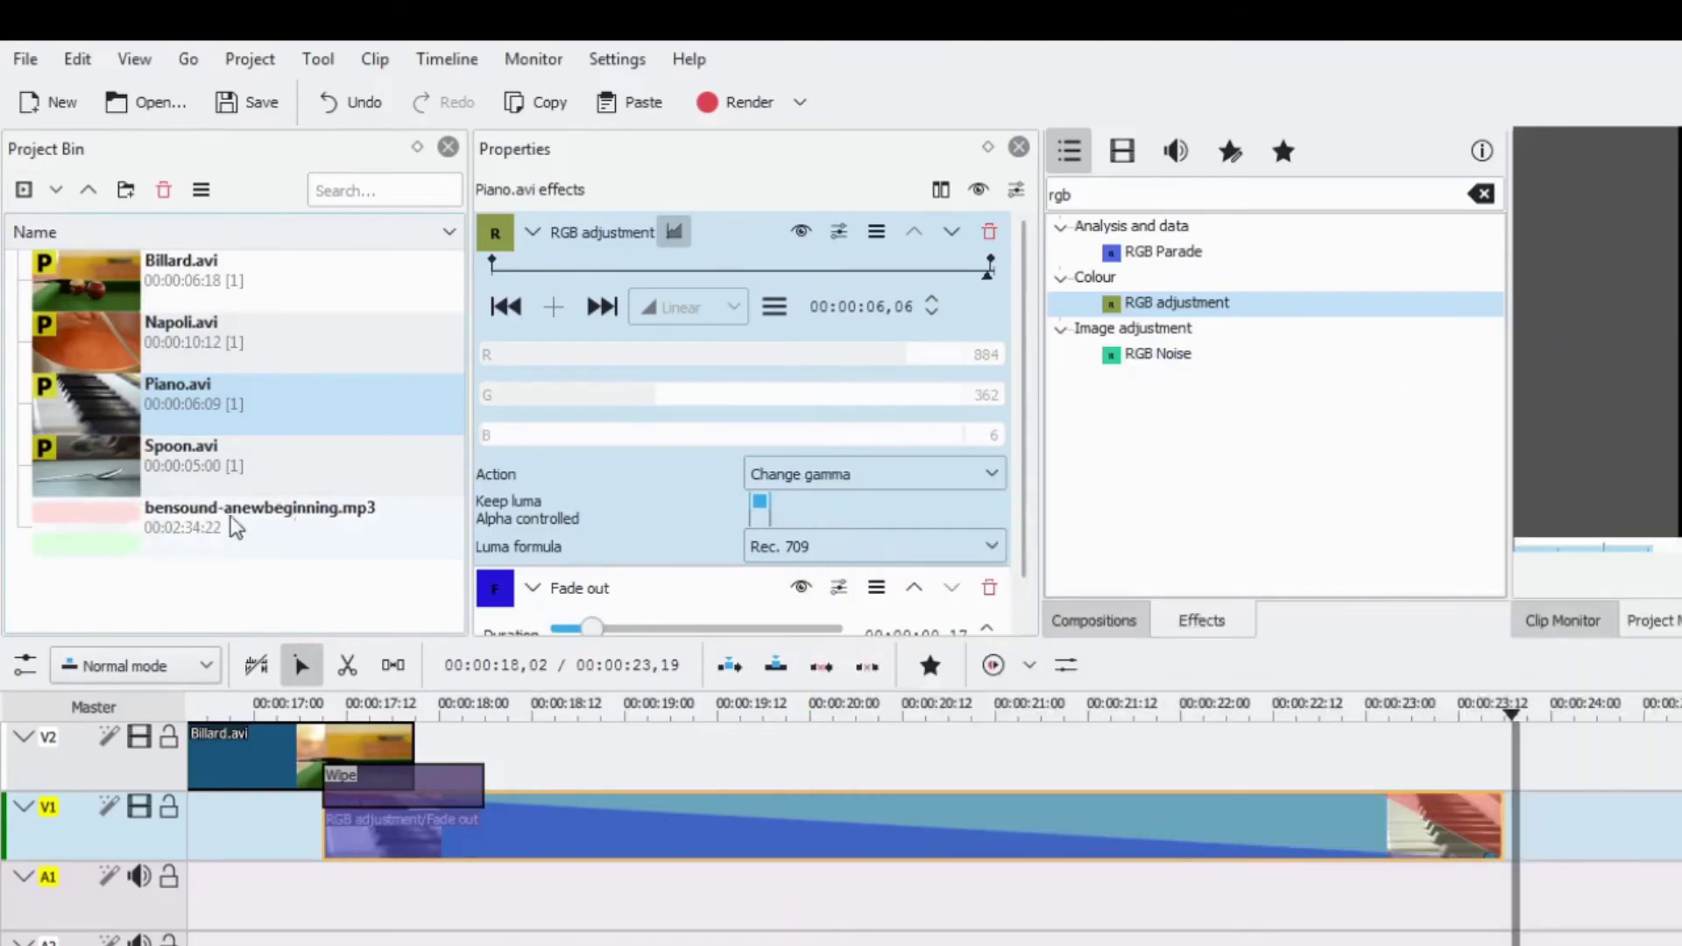
click(114, 526)
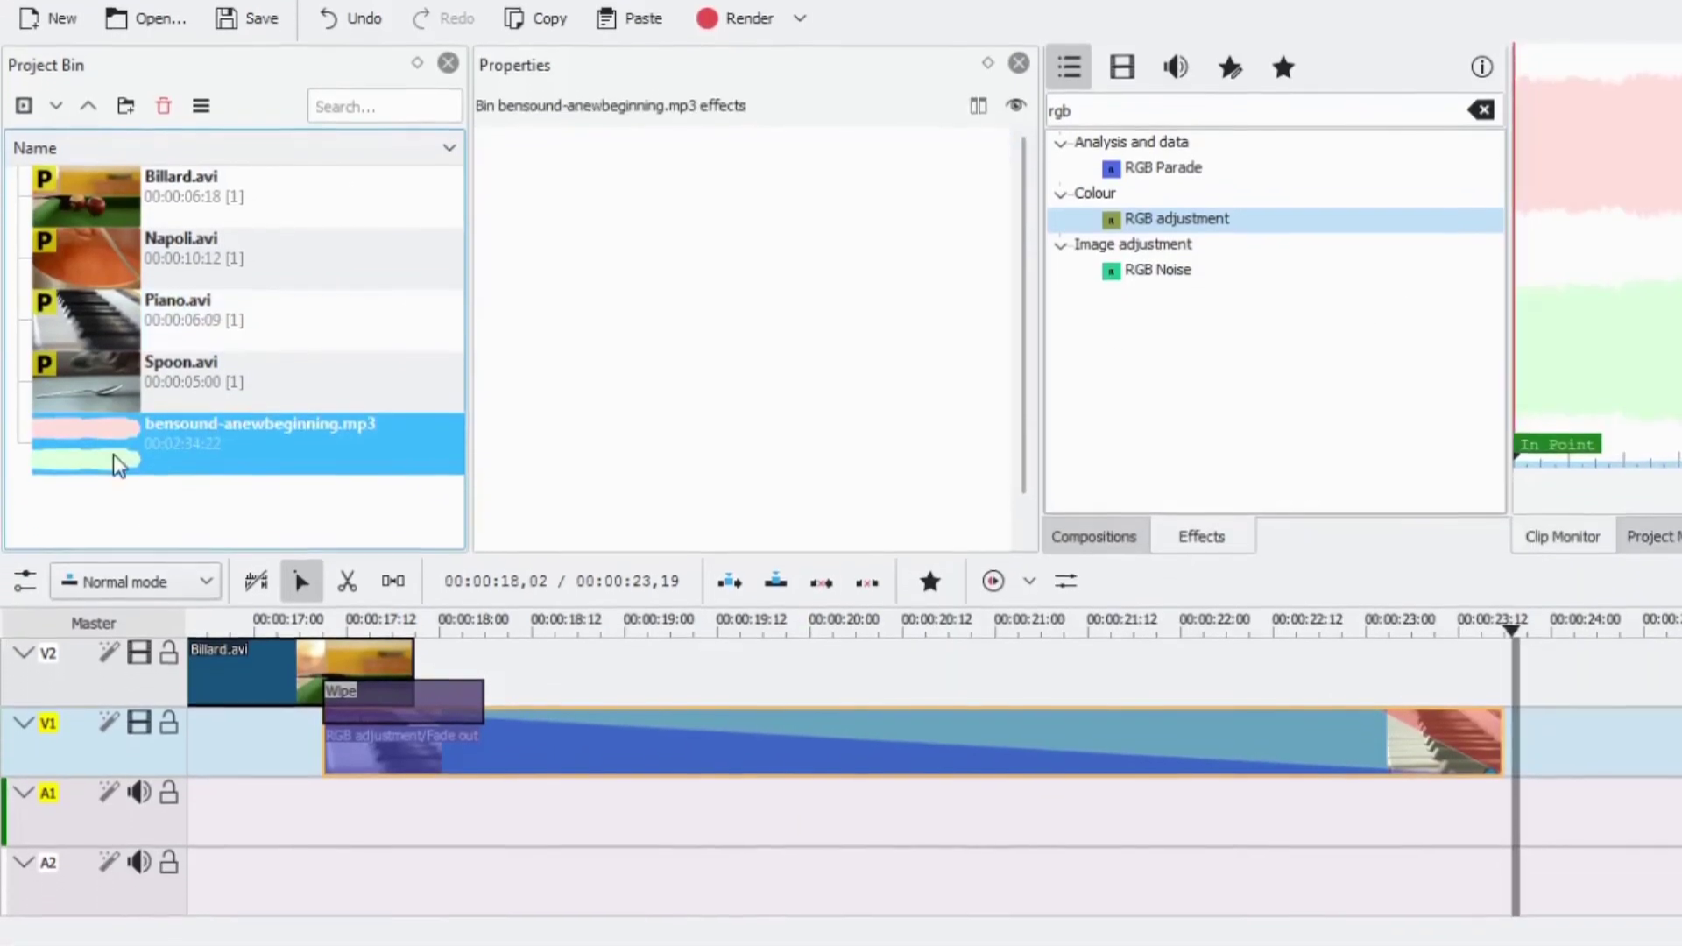
drag(118, 465, 233, 176)
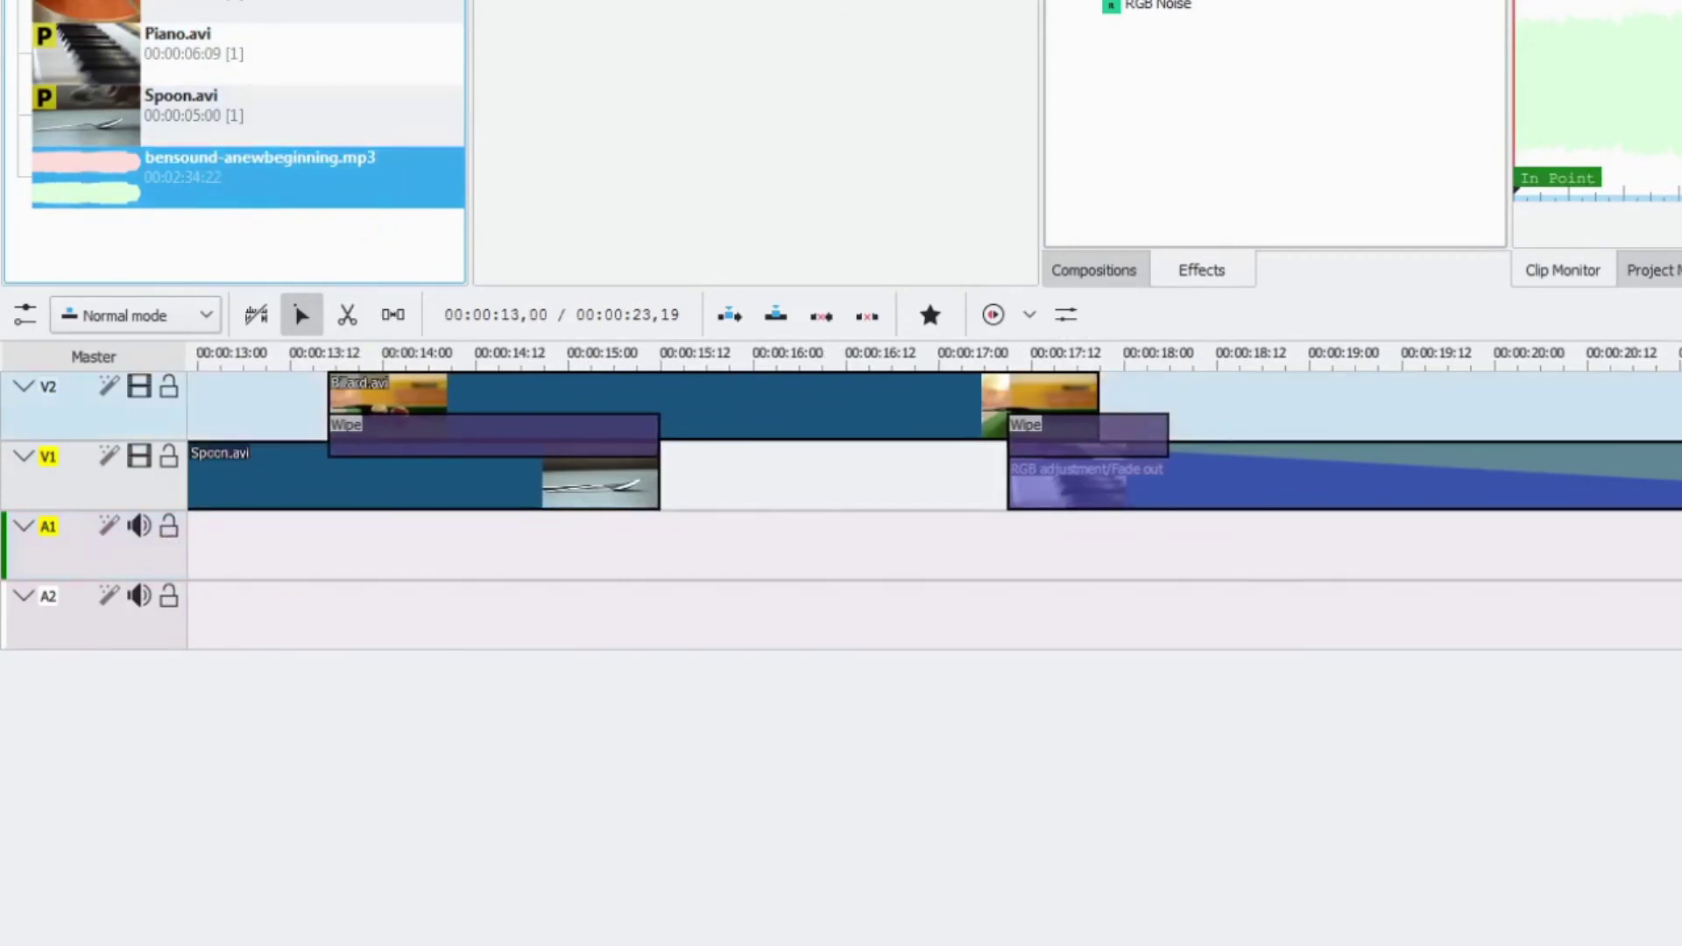
drag(219, 176, 200, 548)
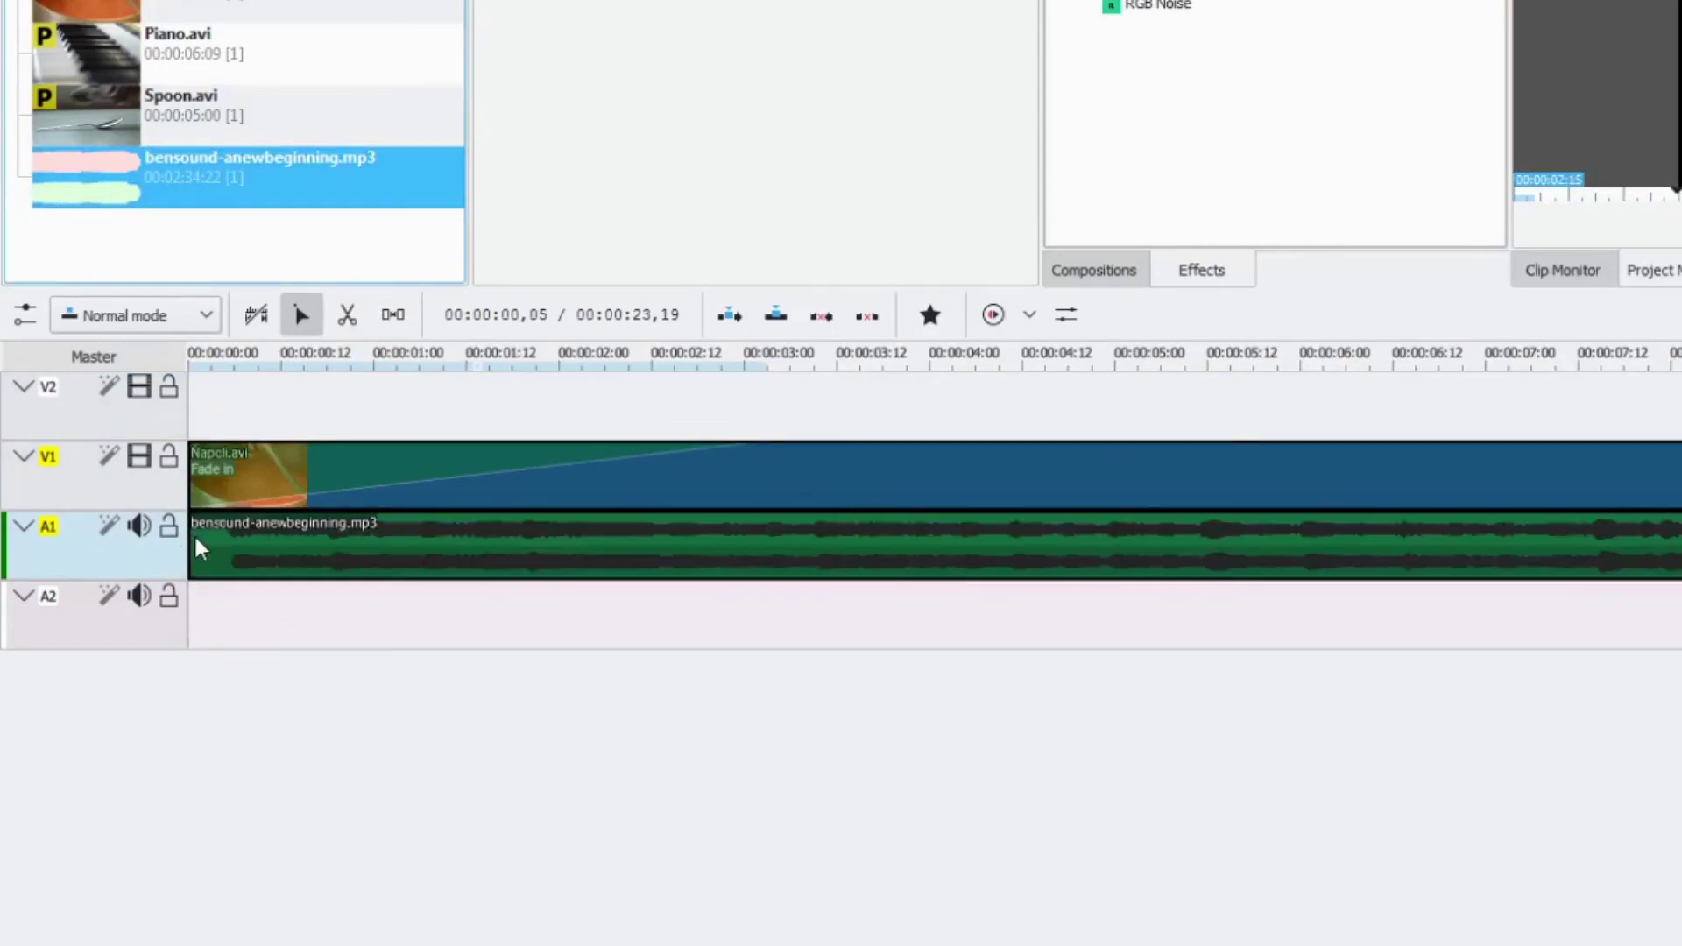
Step: Play back the project from the start to check the video together with the music
click(198, 370)
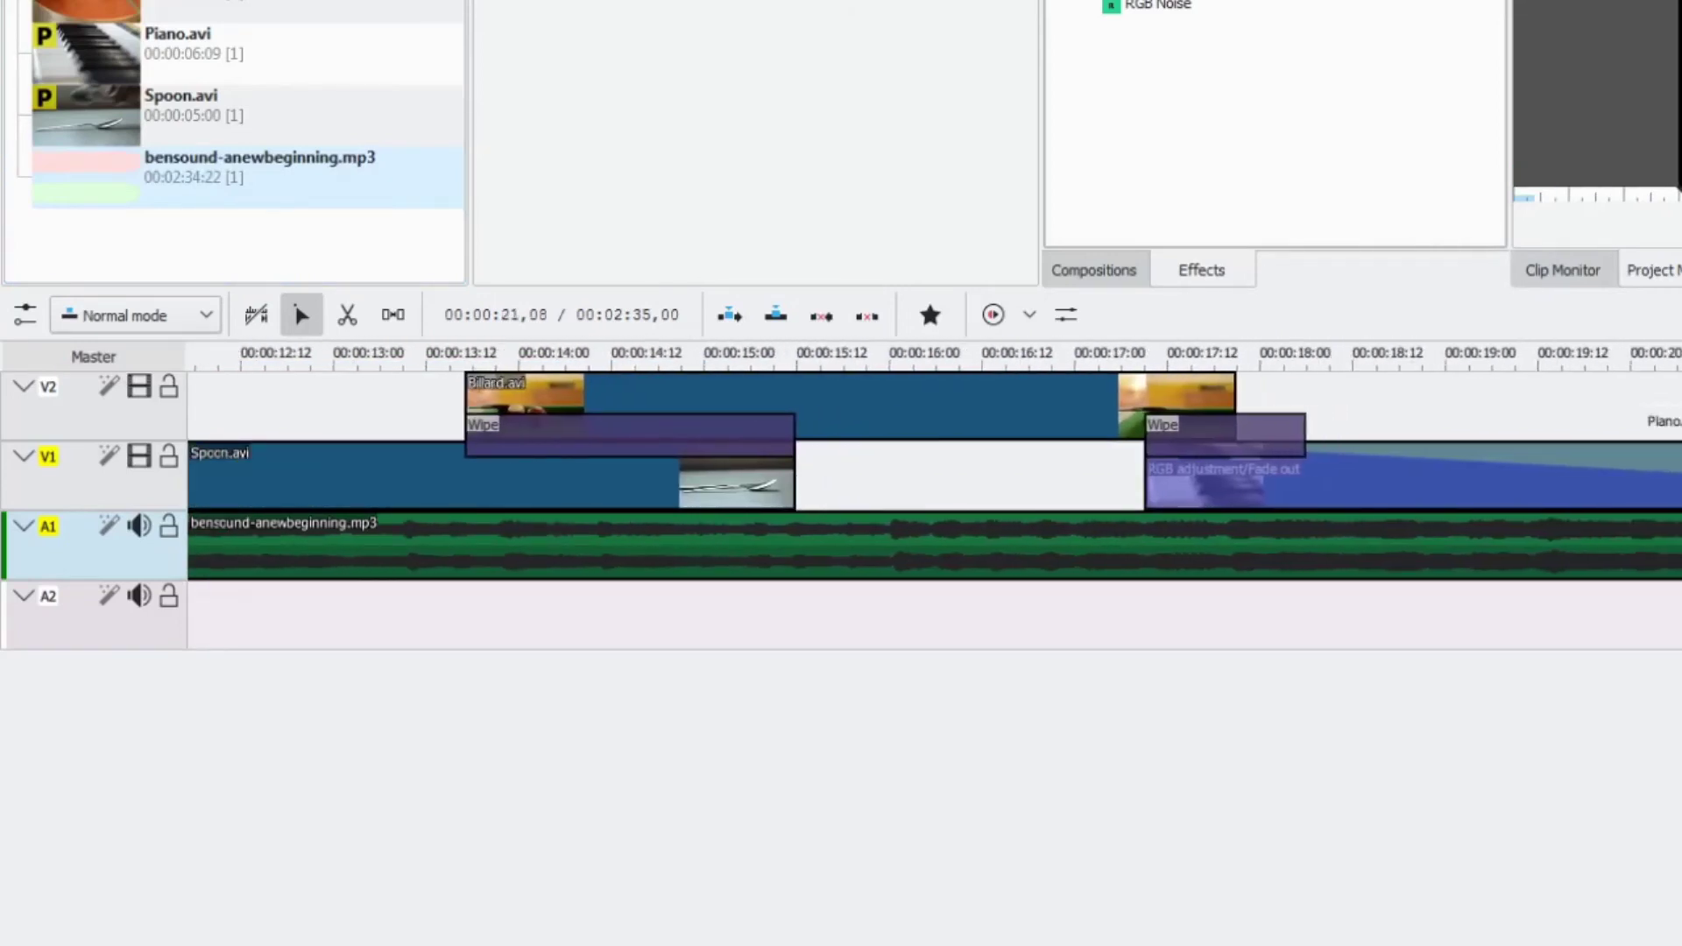
click(1451, 493)
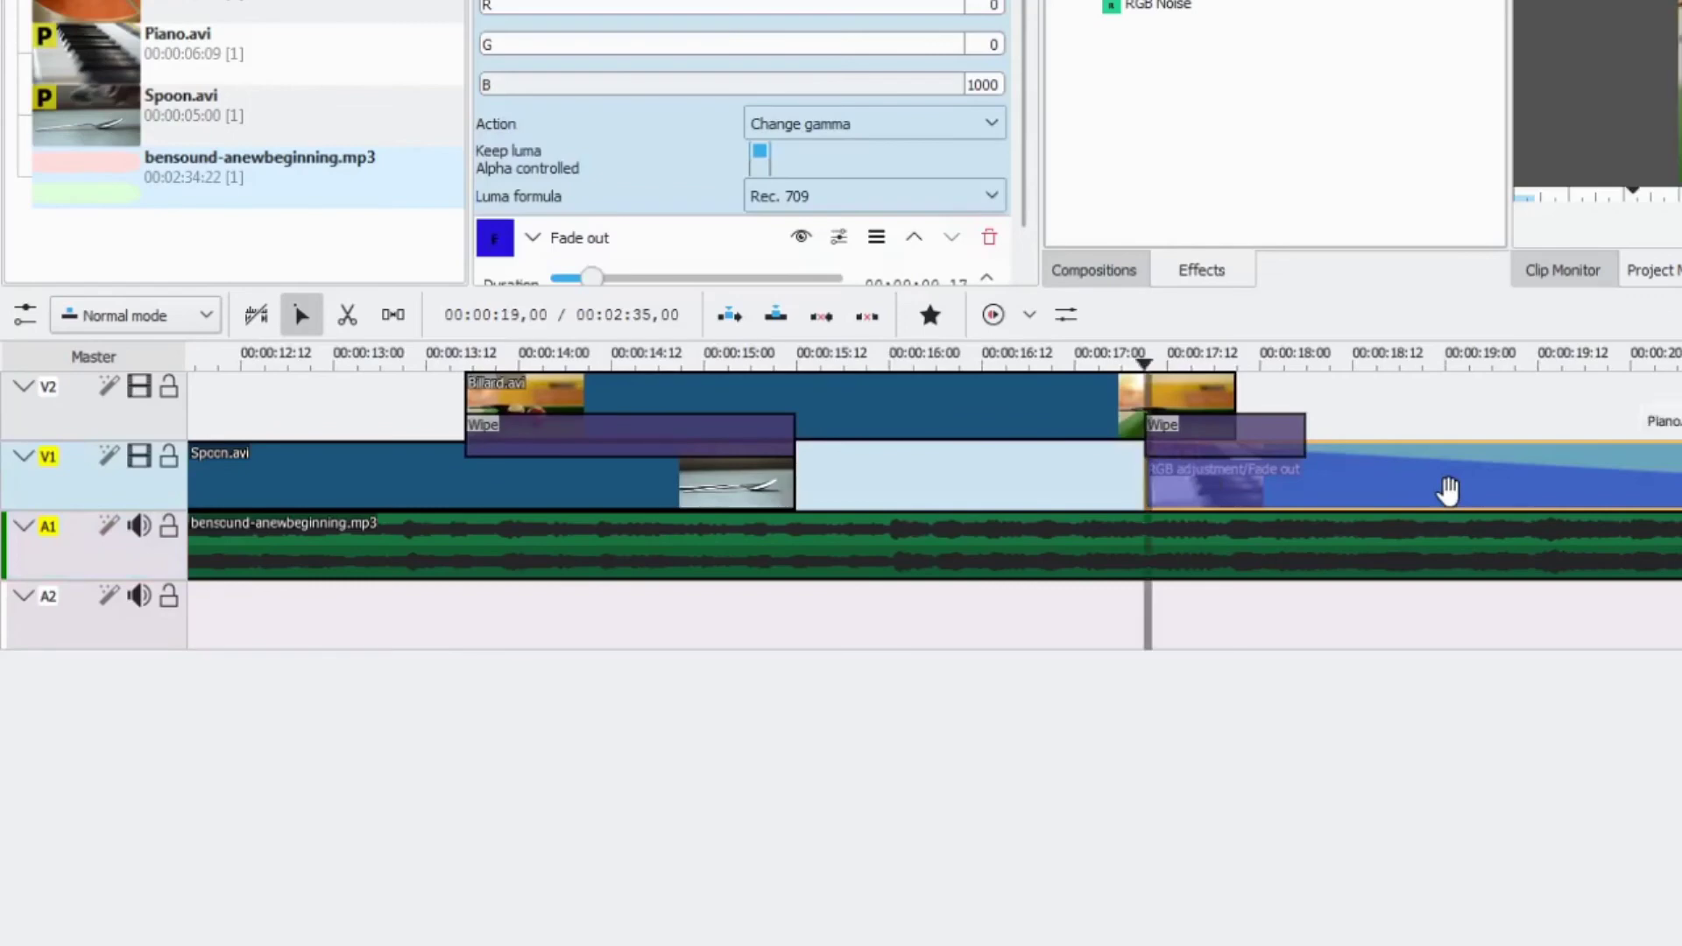
key(Home)
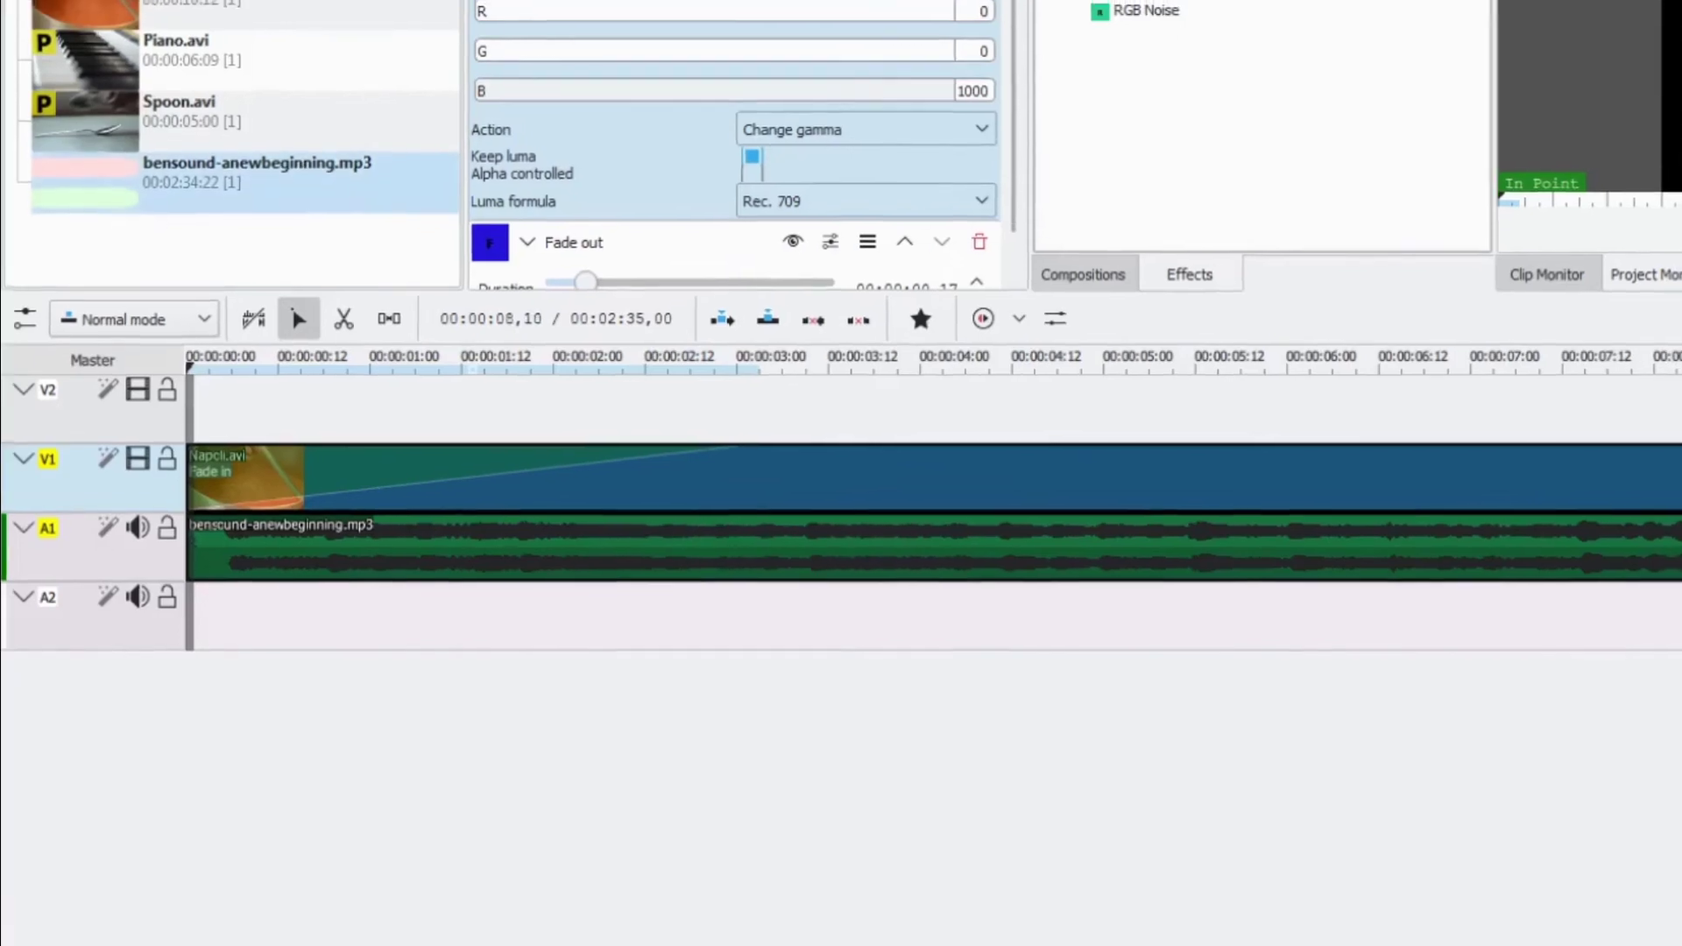
click(194, 402)
key(space)
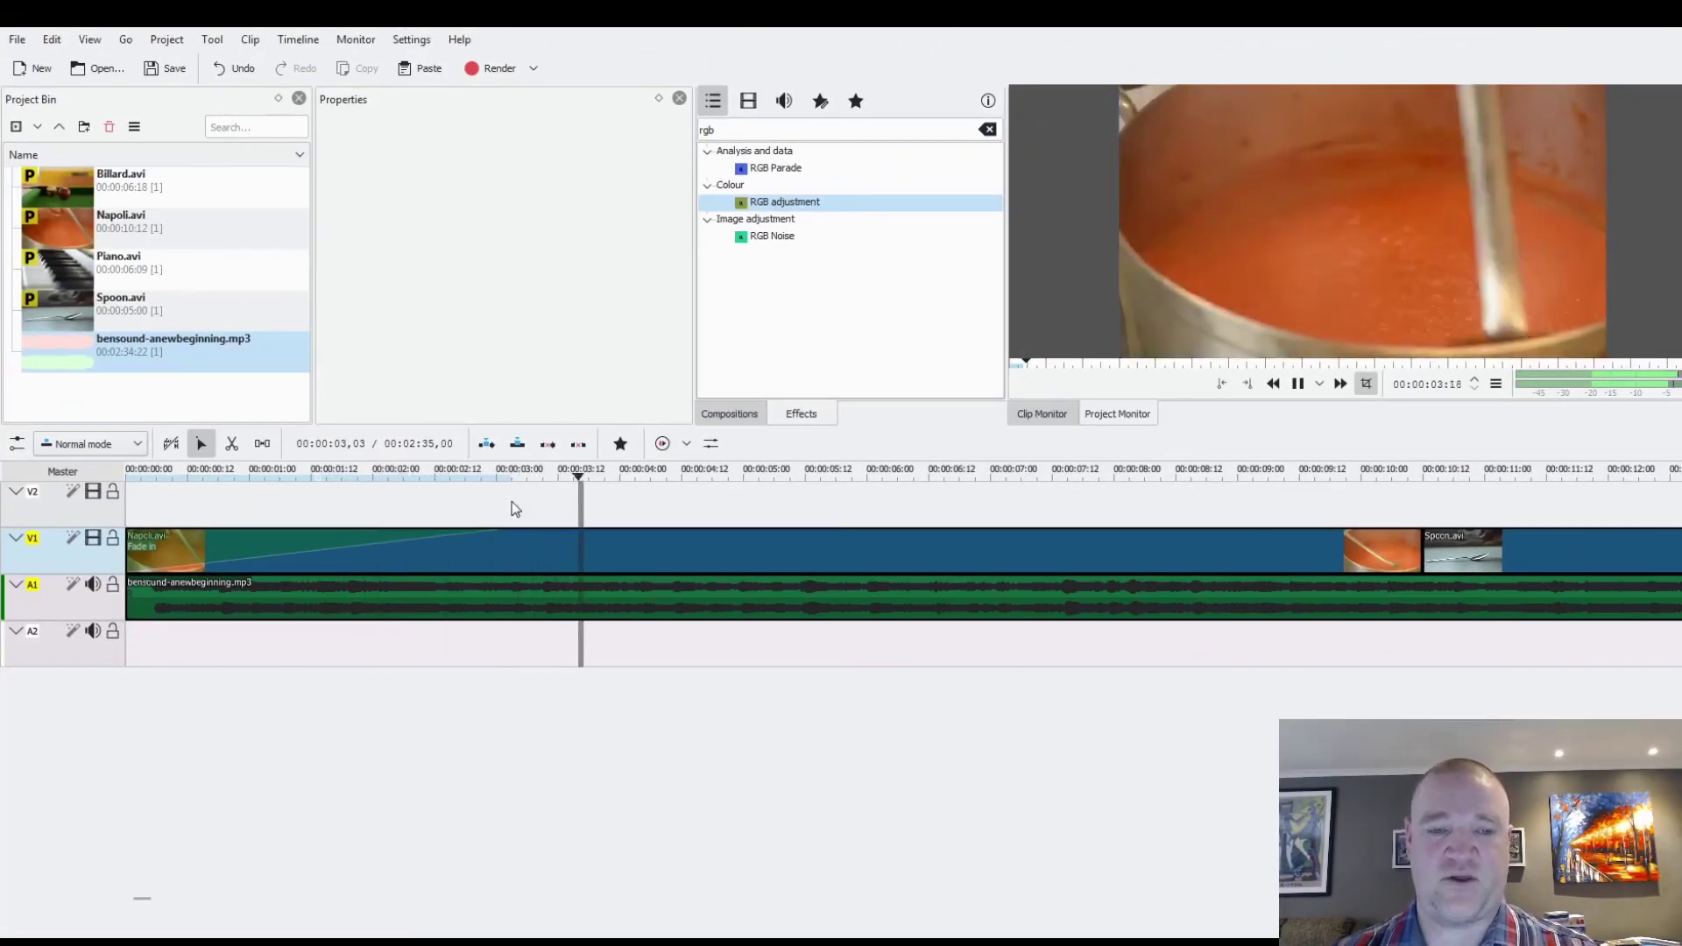
click(751, 203)
click(740, 131)
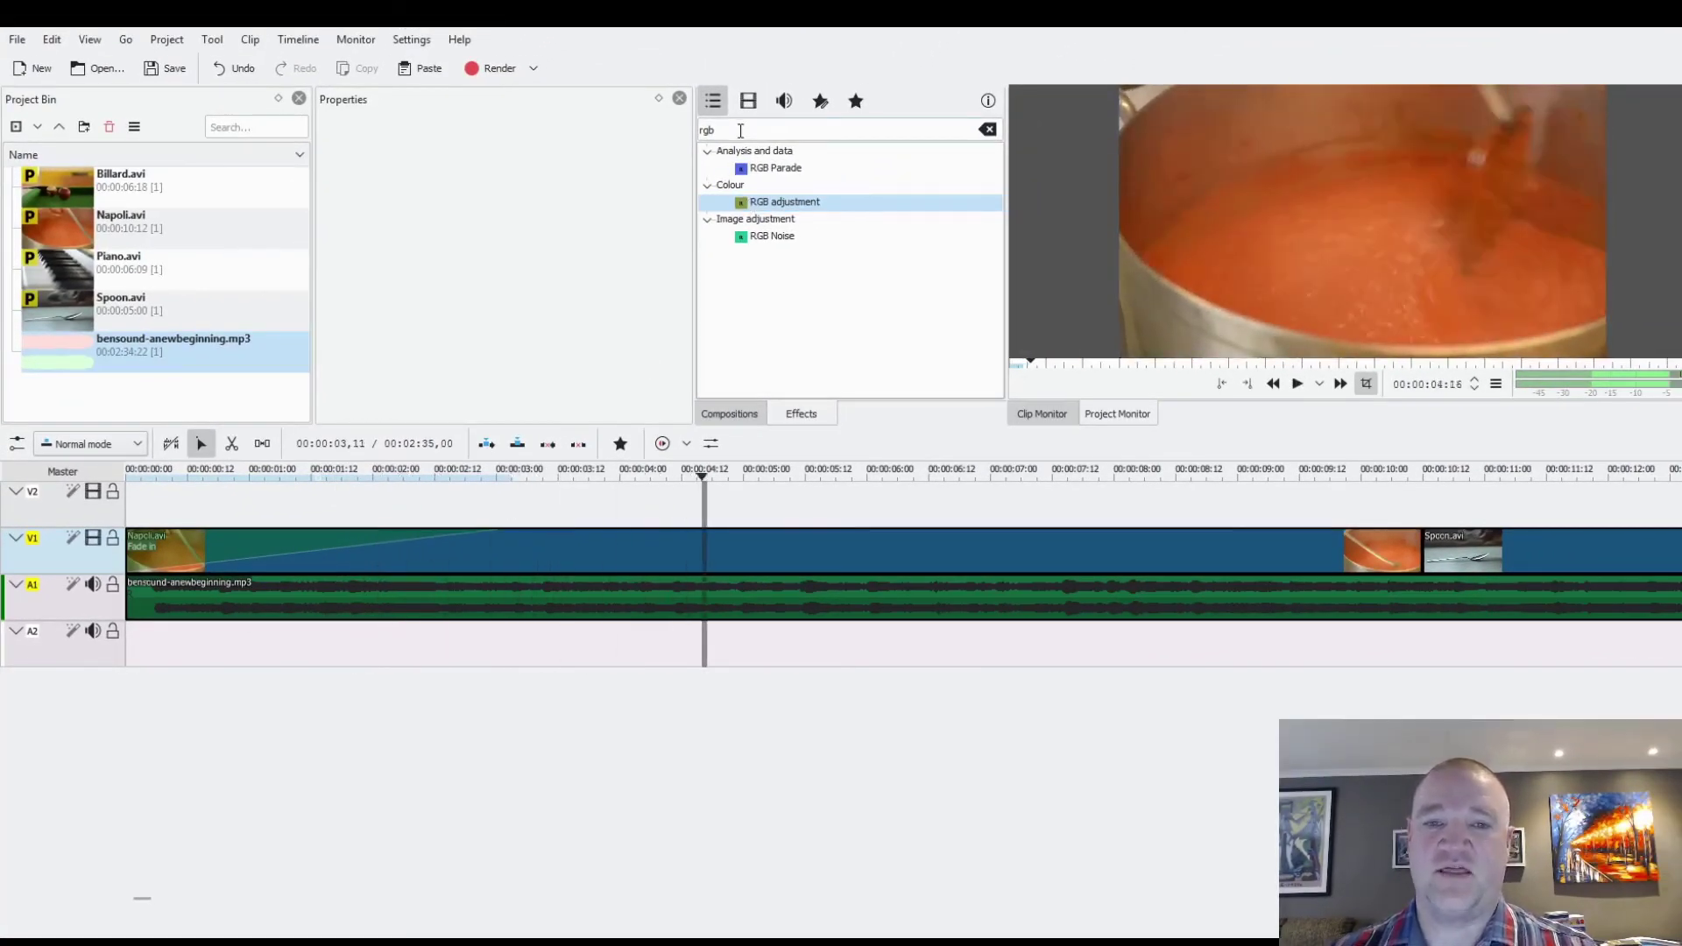
Step: Find the Gain audio effect, apply it to the music clip on track A1, set it to 56% and play back the result
text(gai)
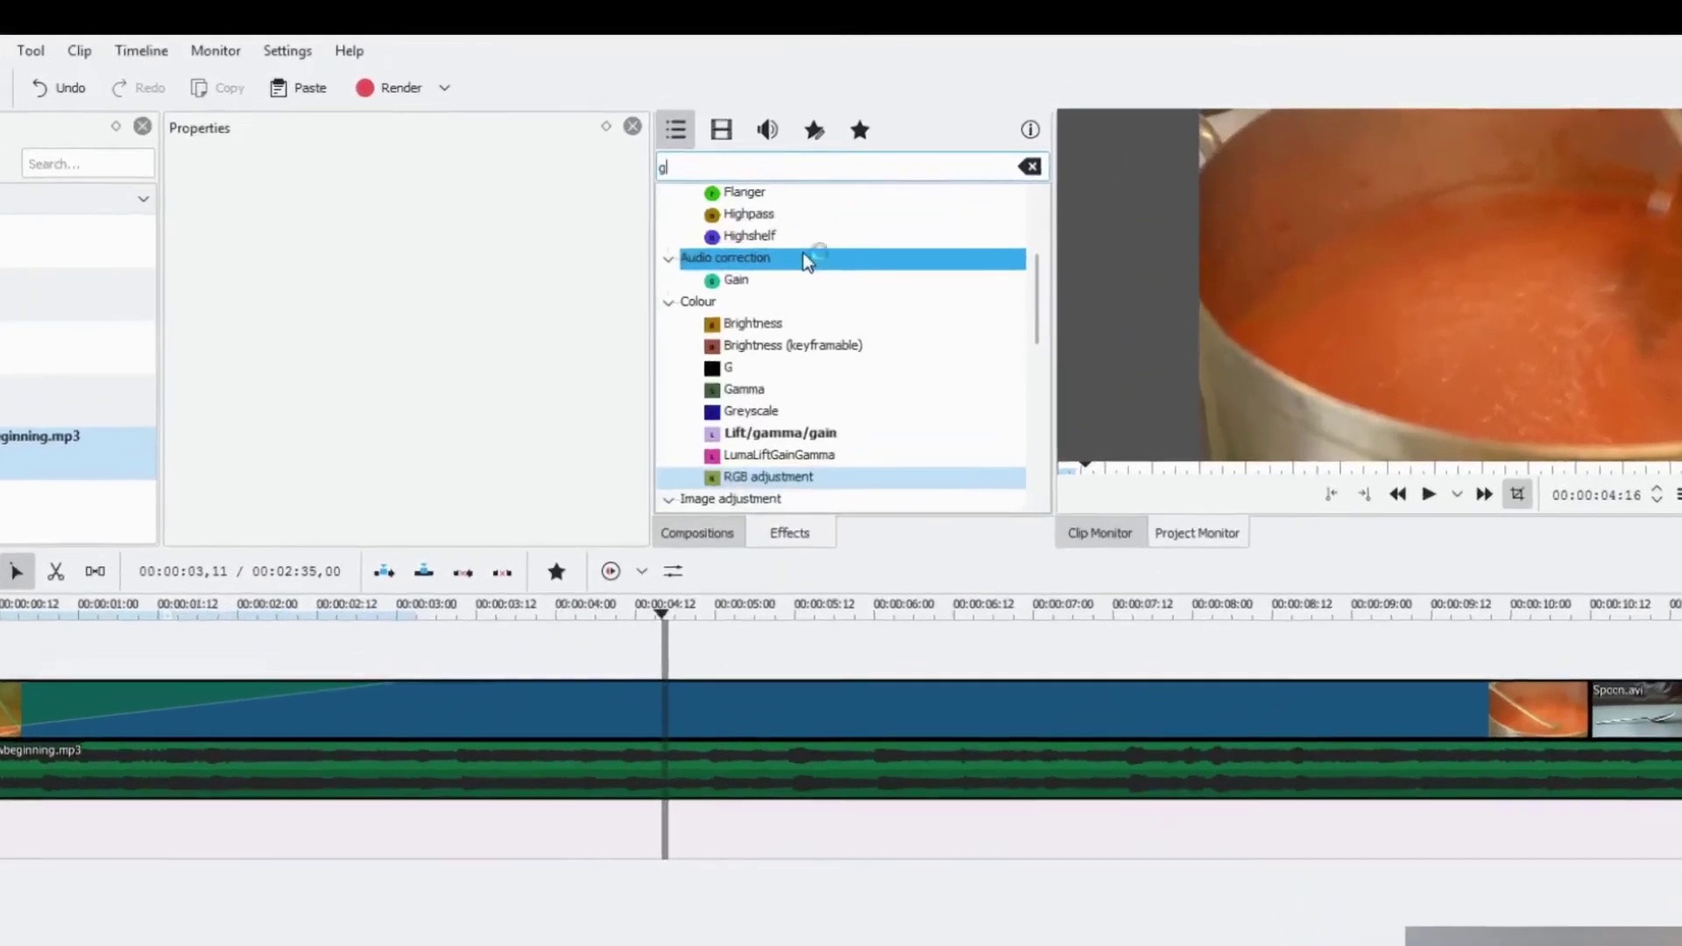
text(n)
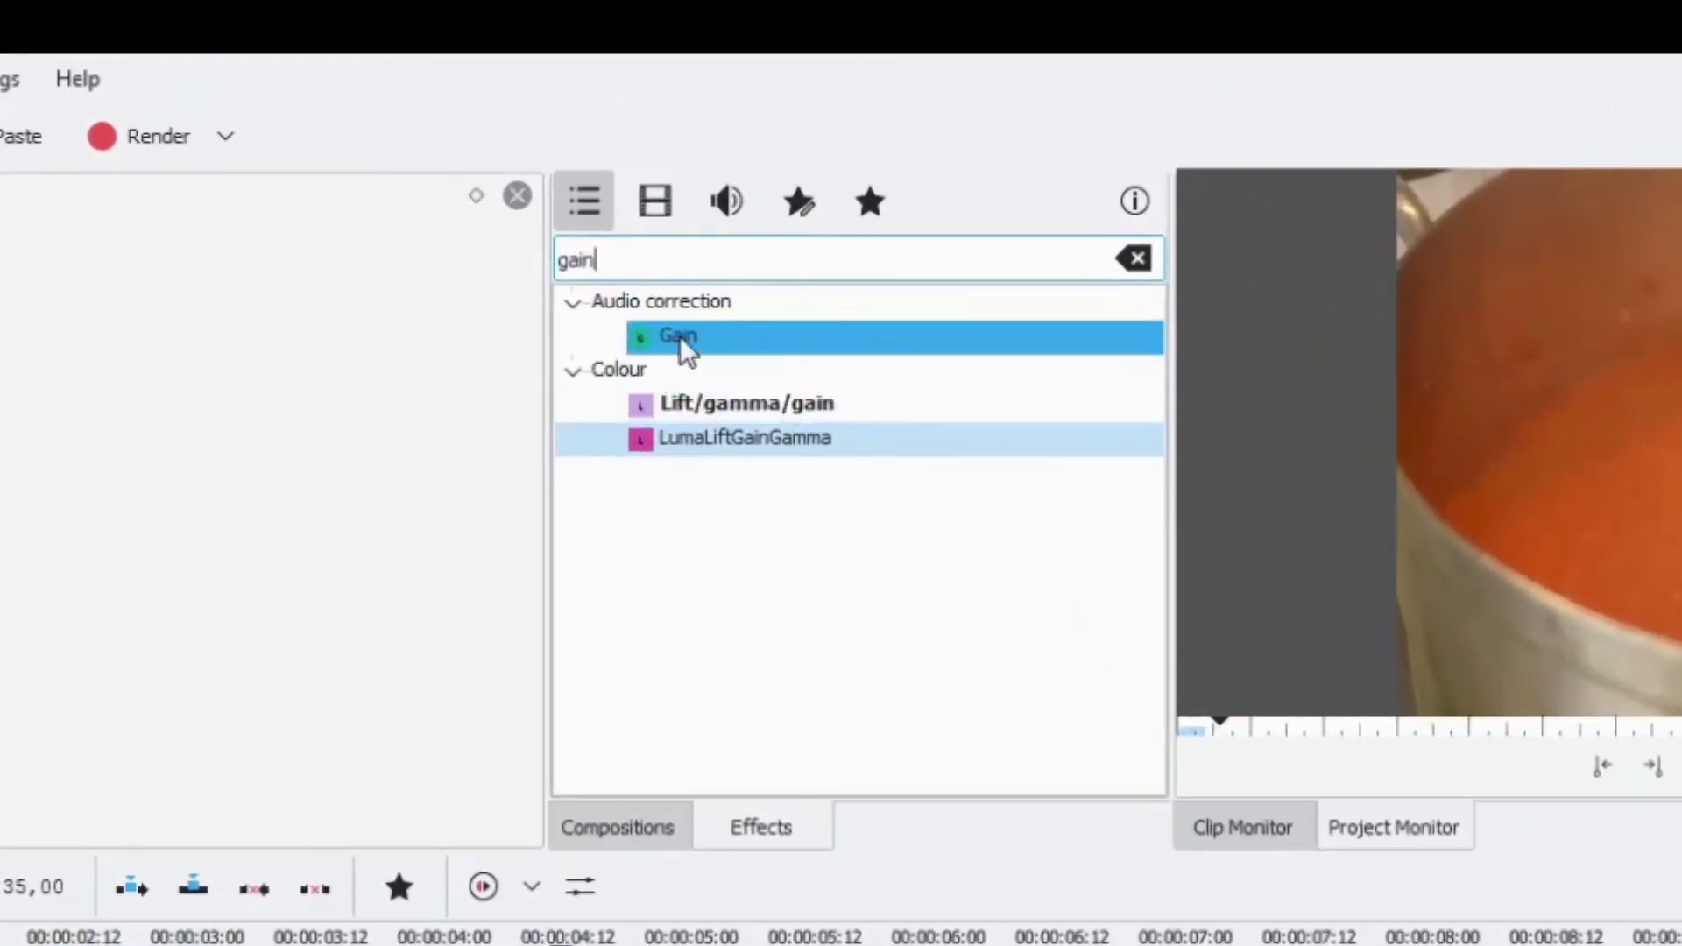
drag(710, 264, 598, 322)
drag(533, 409, 86, 913)
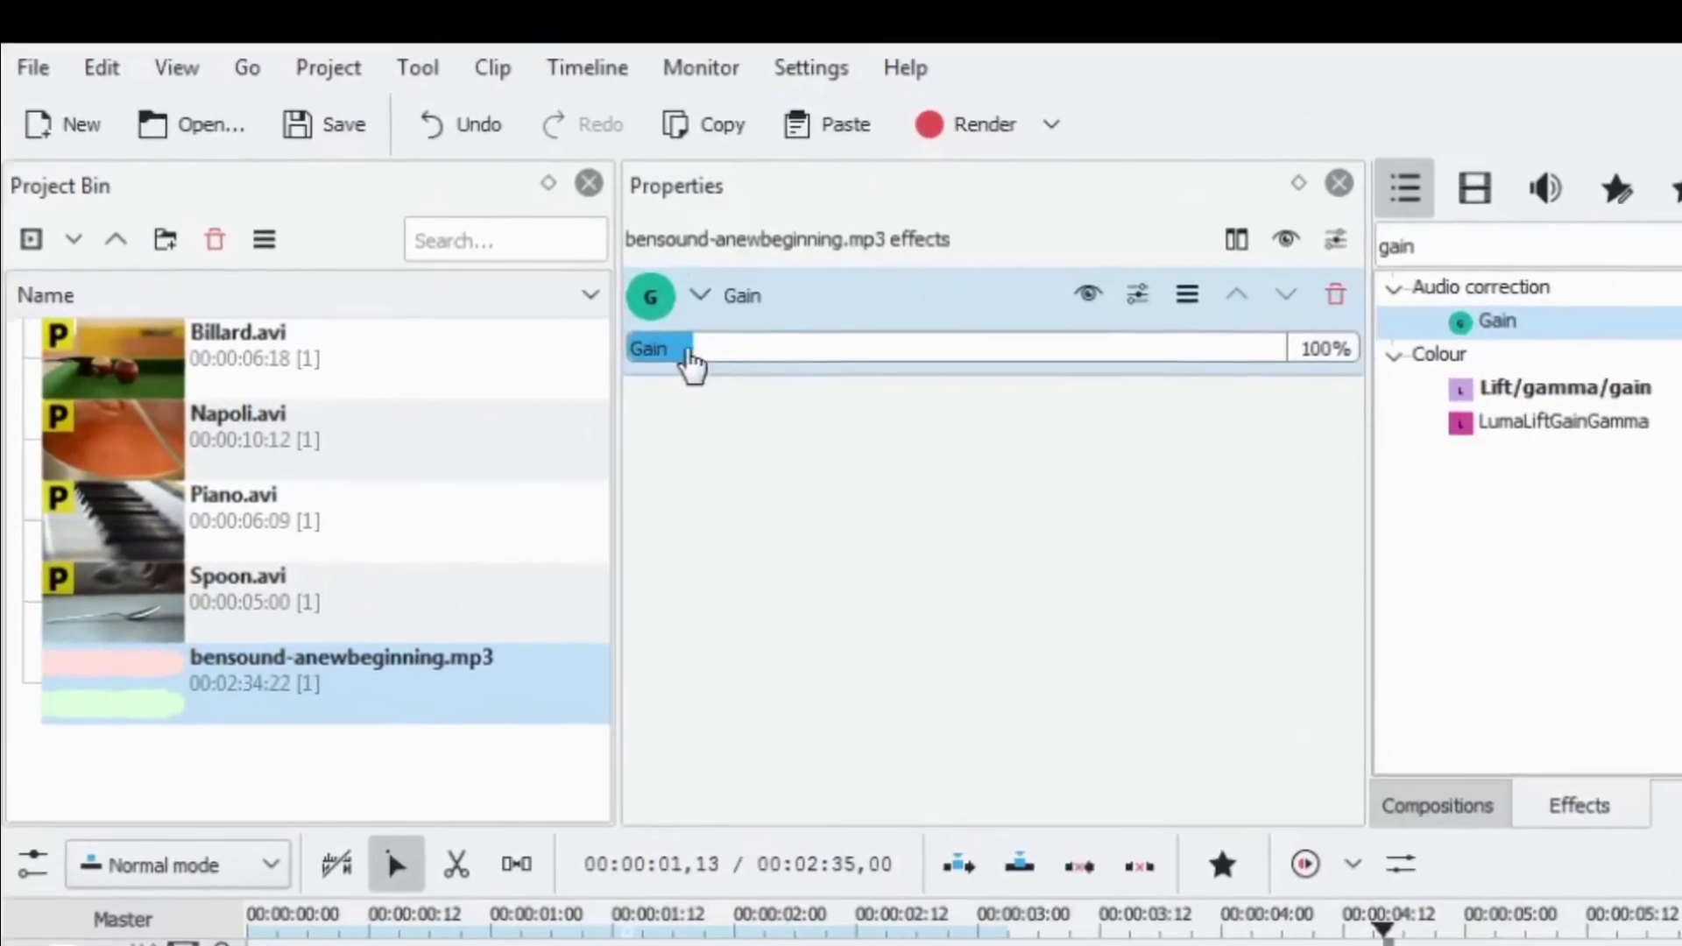
drag(637, 261, 618, 262)
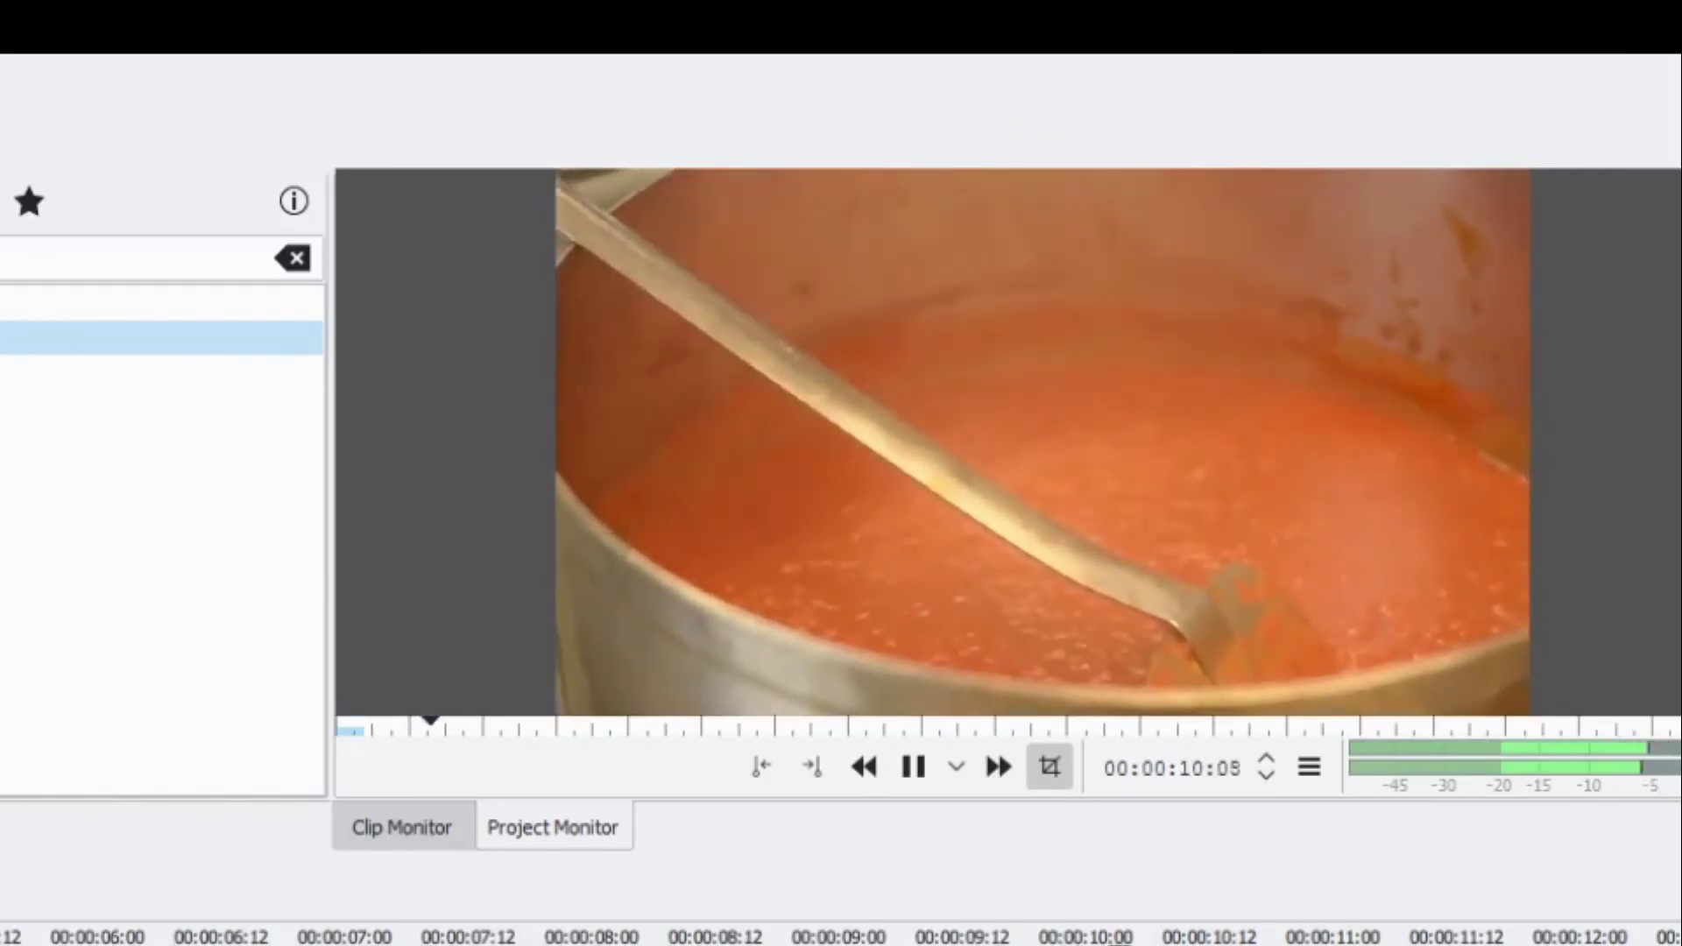
key(space)
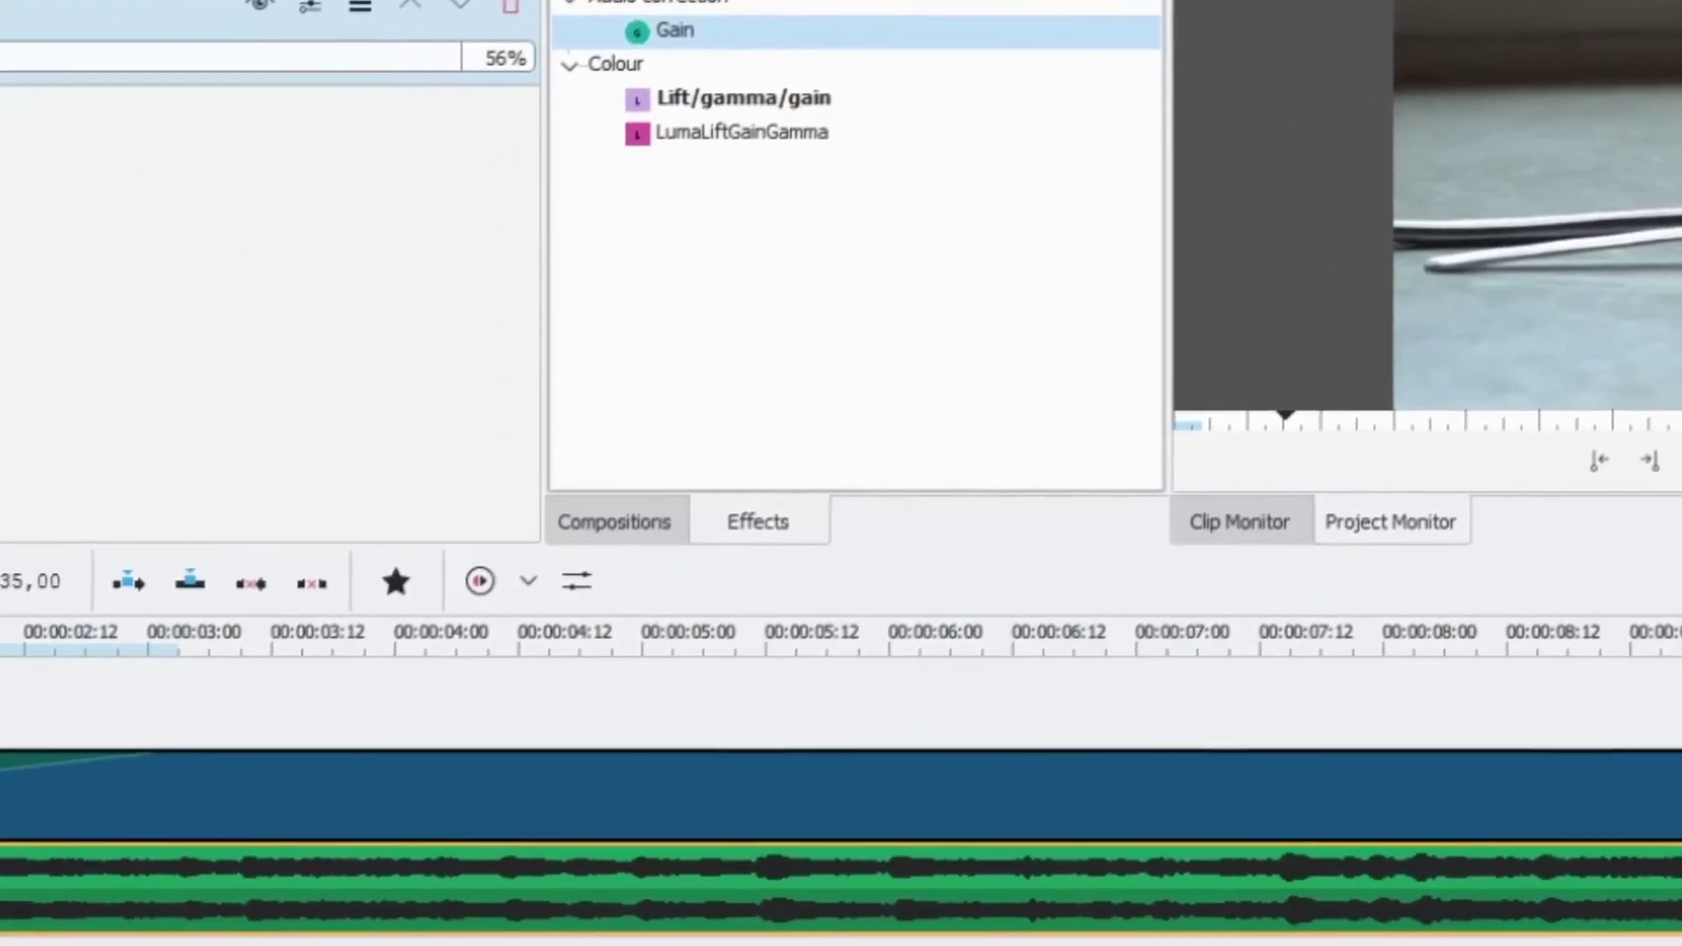
Step: Cut the music clip on track A1 at the end of Piano.avi and delete the part after the cut
key(ctrl+minus)
key(ctrl+minus)
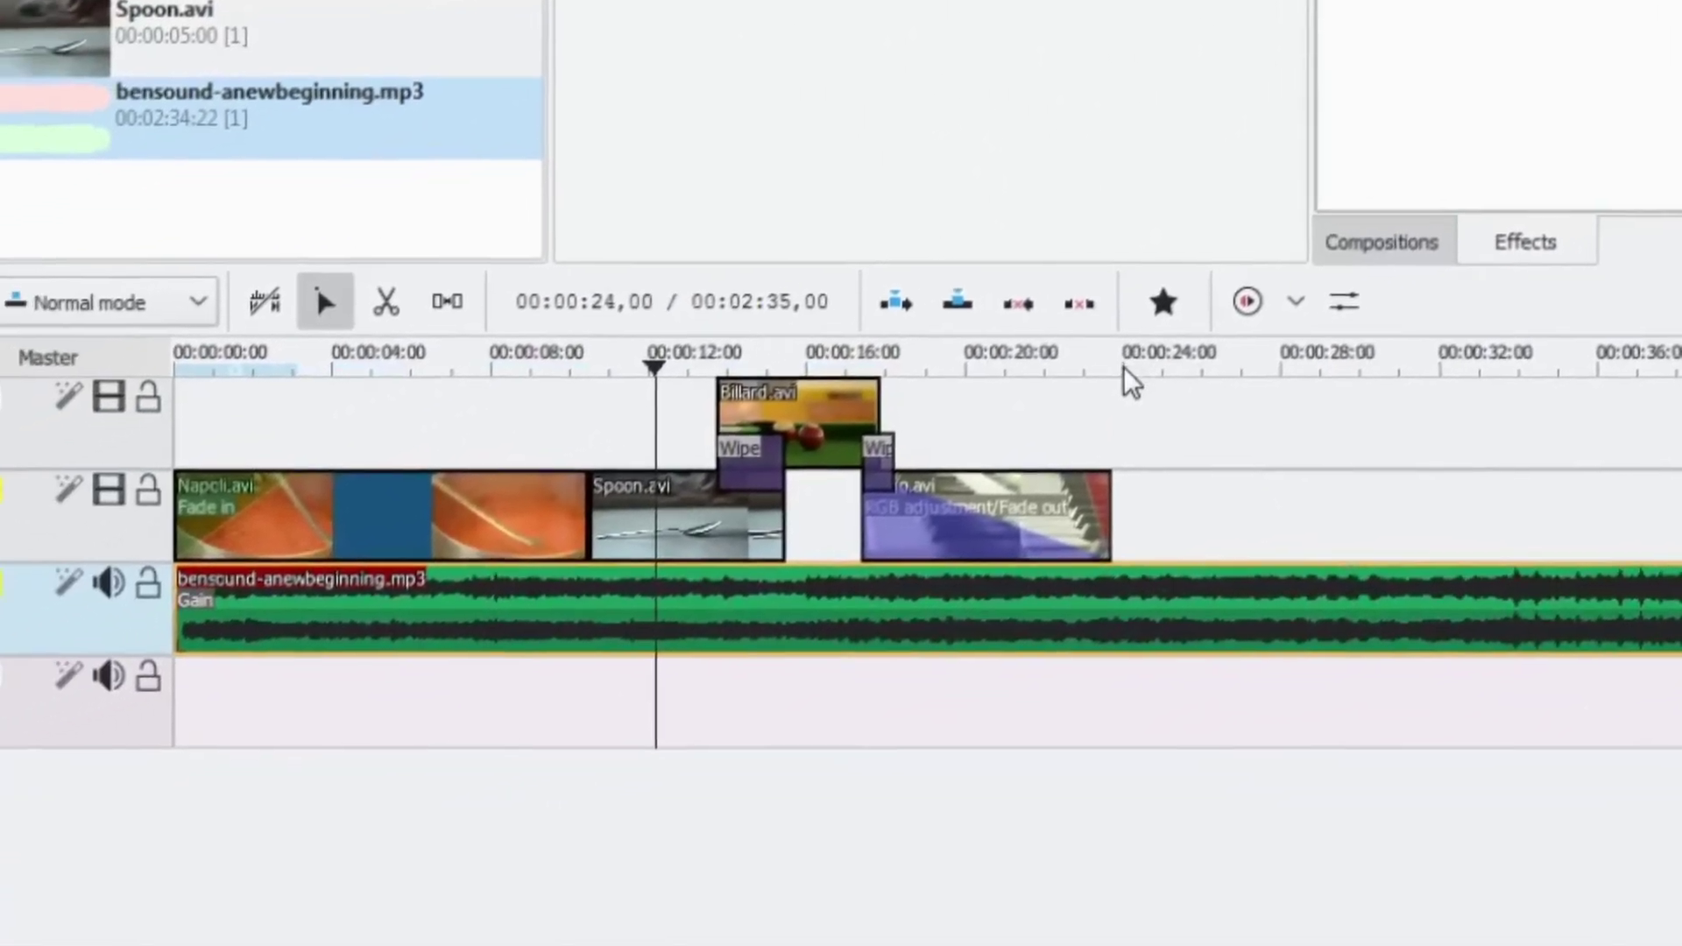
click(1027, 403)
drag(1207, 355, 1200, 354)
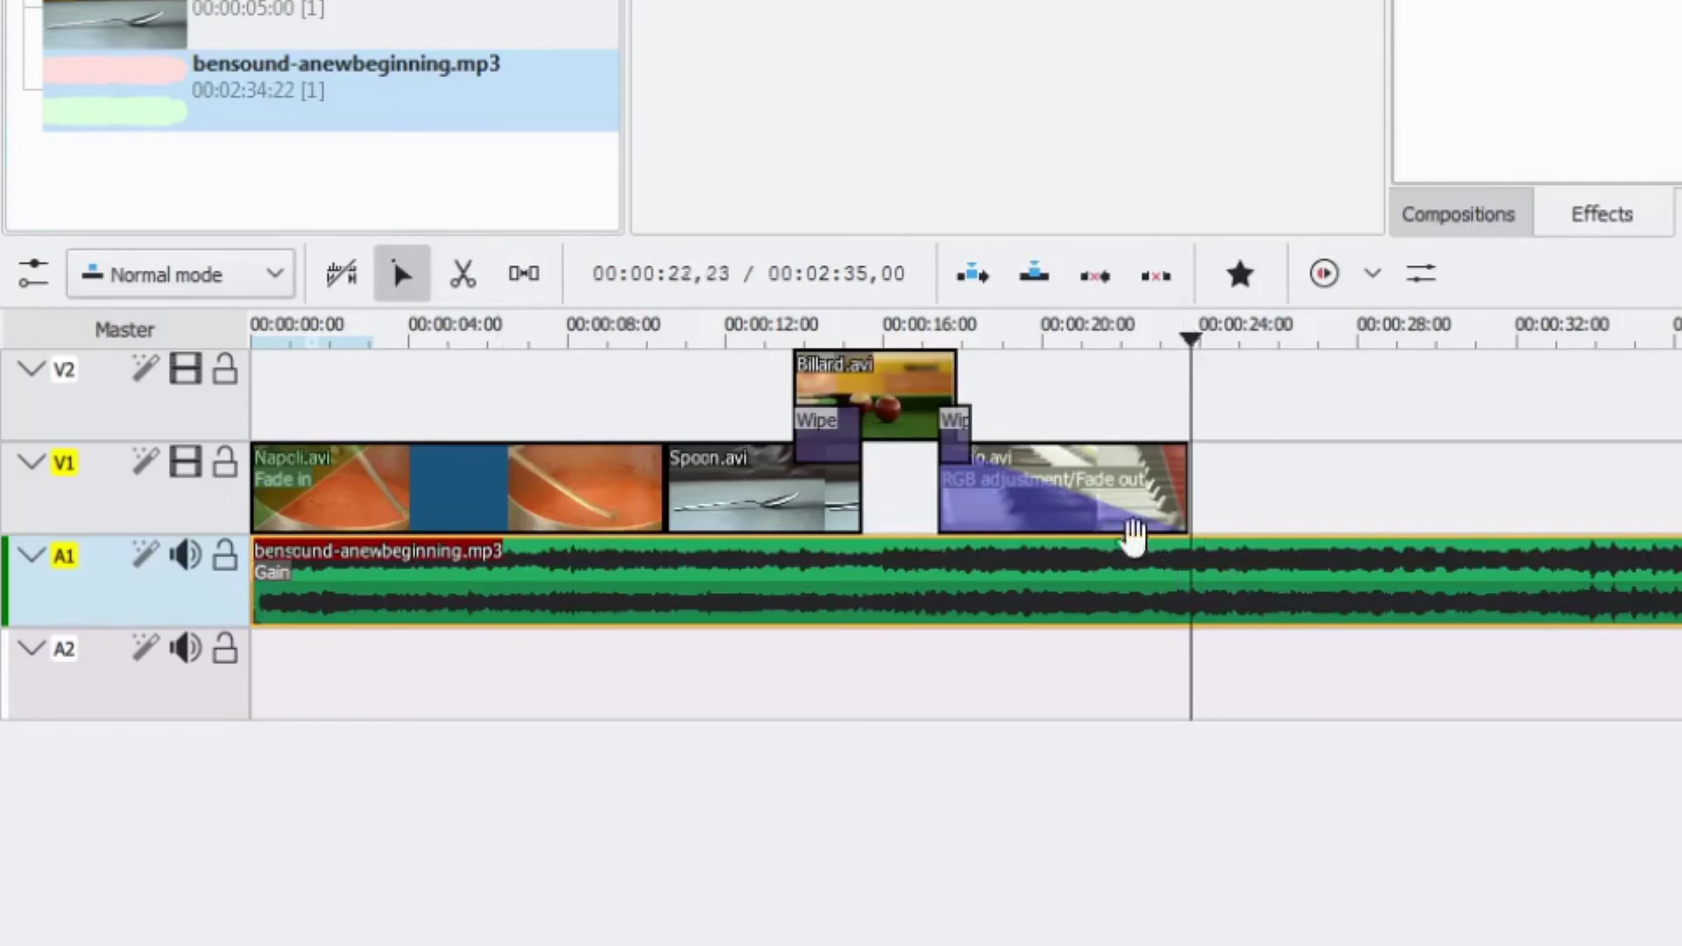
click(463, 278)
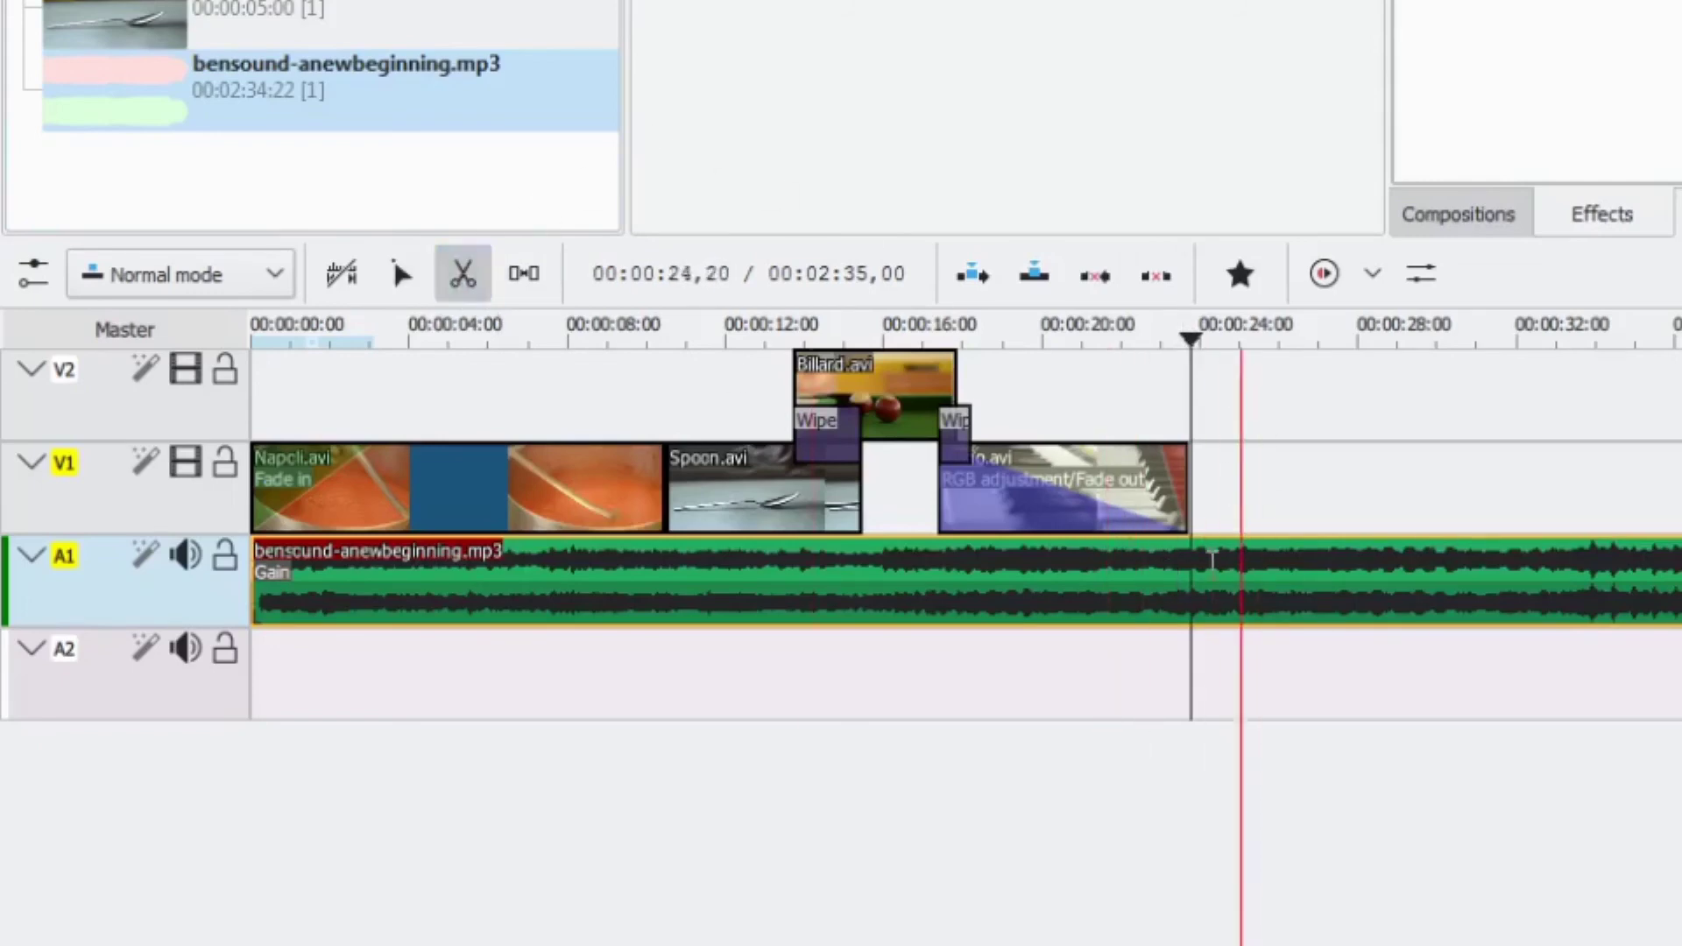
click(1193, 580)
click(416, 289)
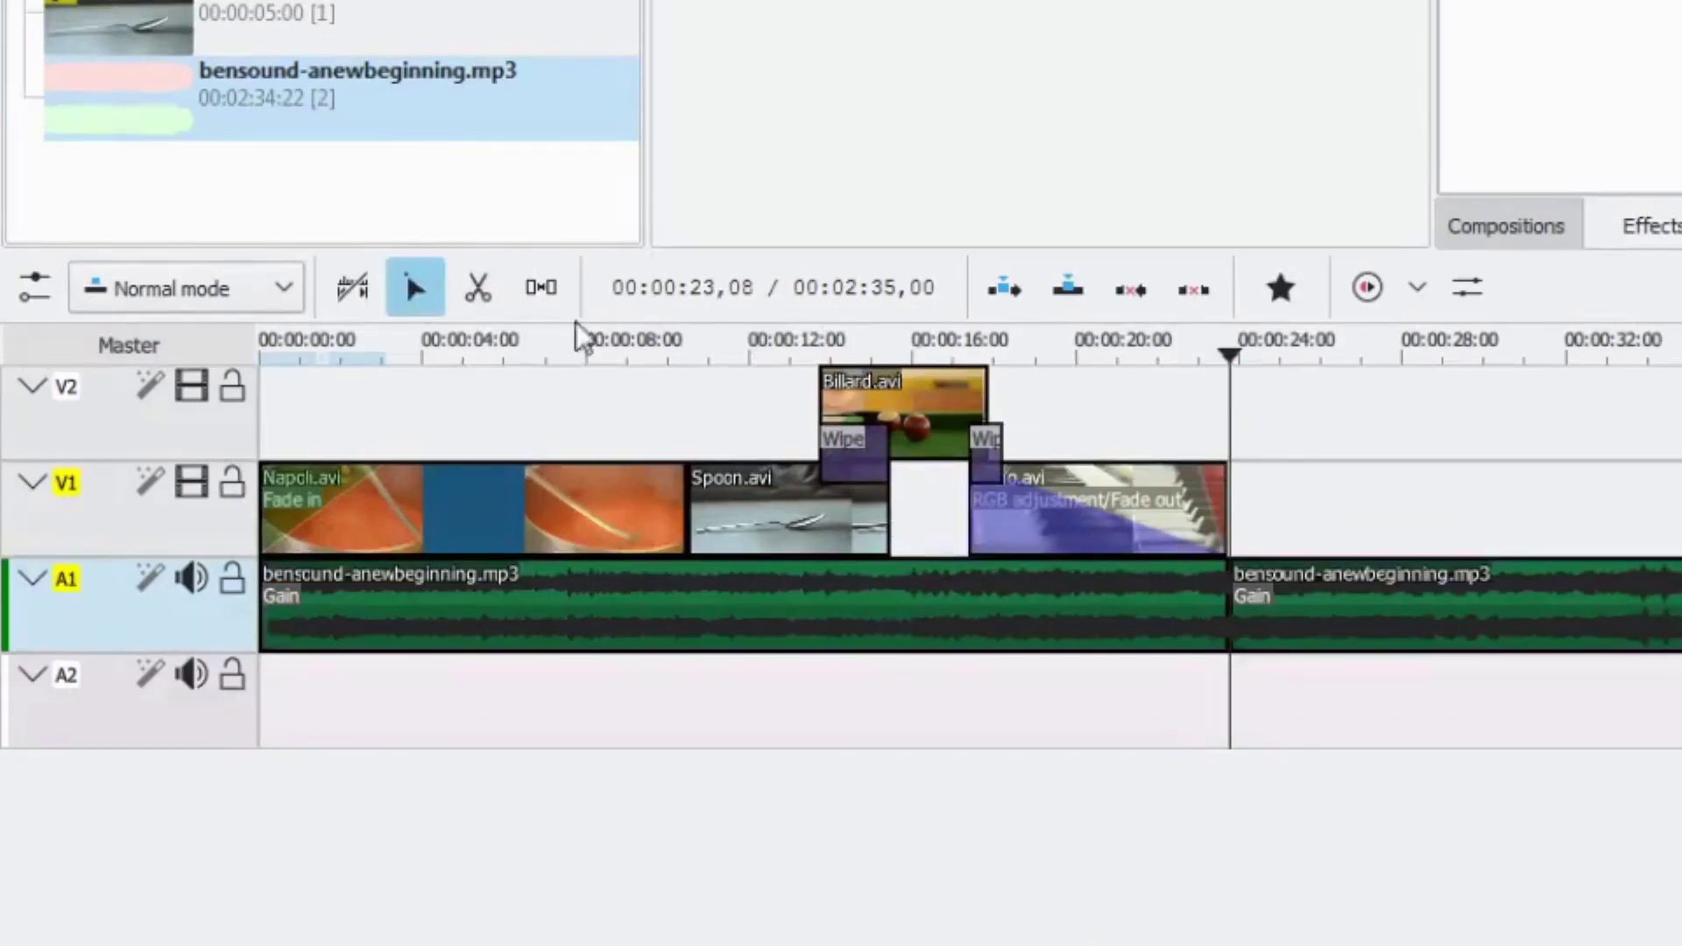
click(1317, 613)
key(Delete)
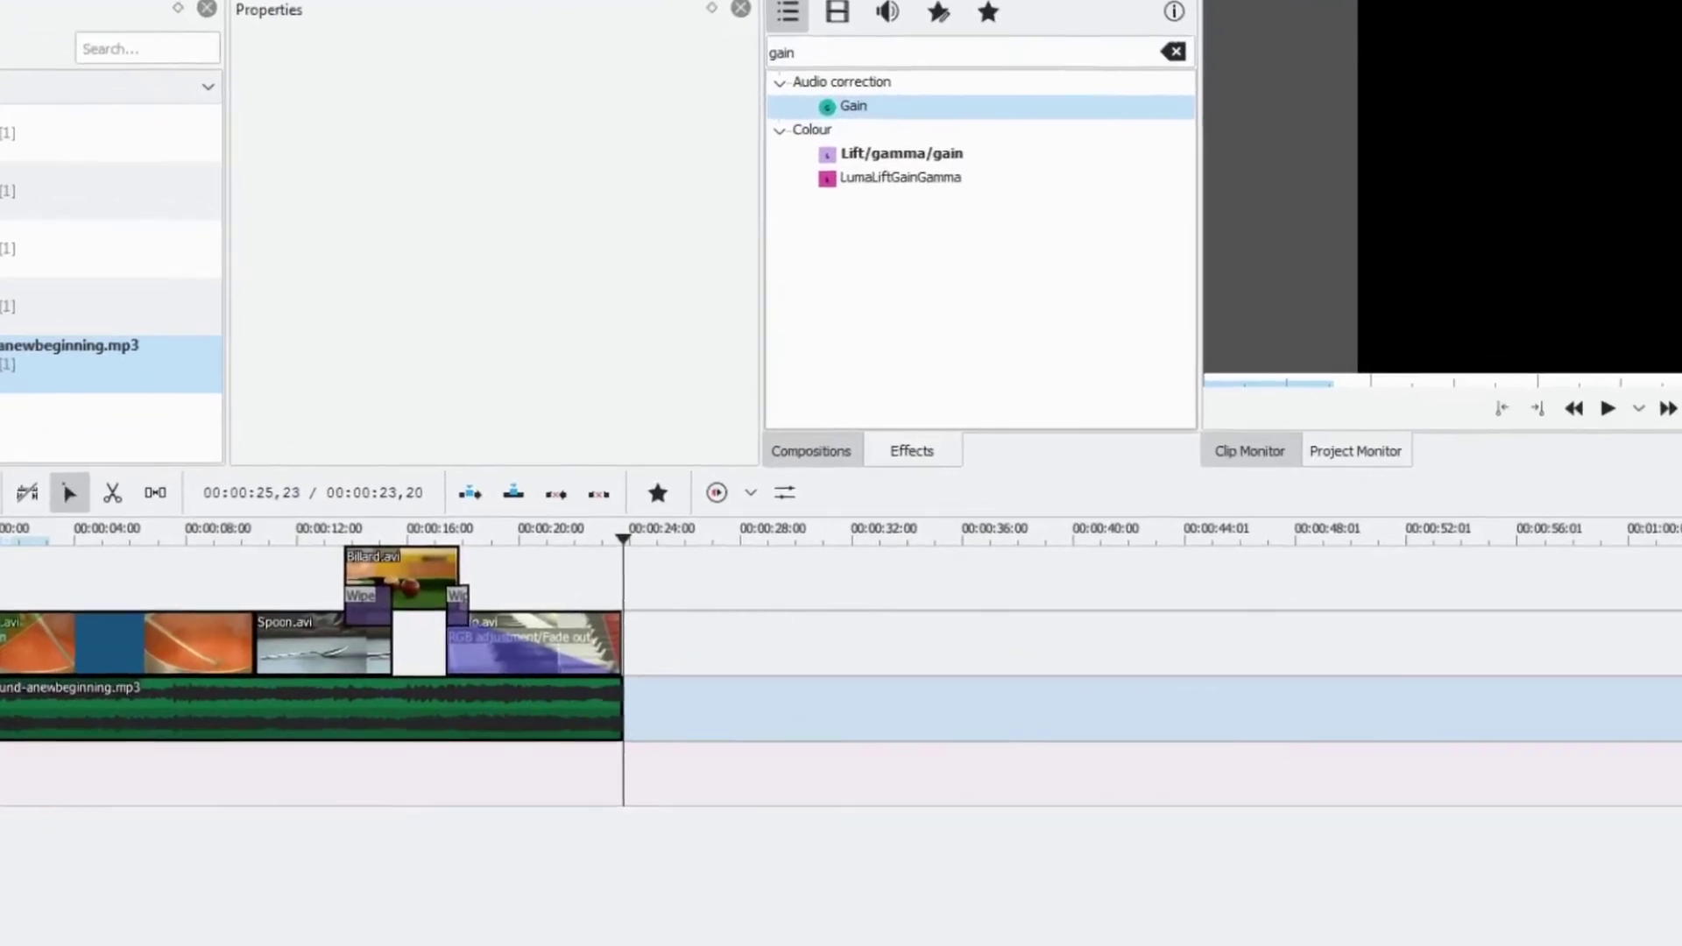
Step: Render the full project in the MP4 (H264/AAC) format to test video.mp4 in the Videos folder, without overwriting the existing untitled.mp4
key(ctrl+Return)
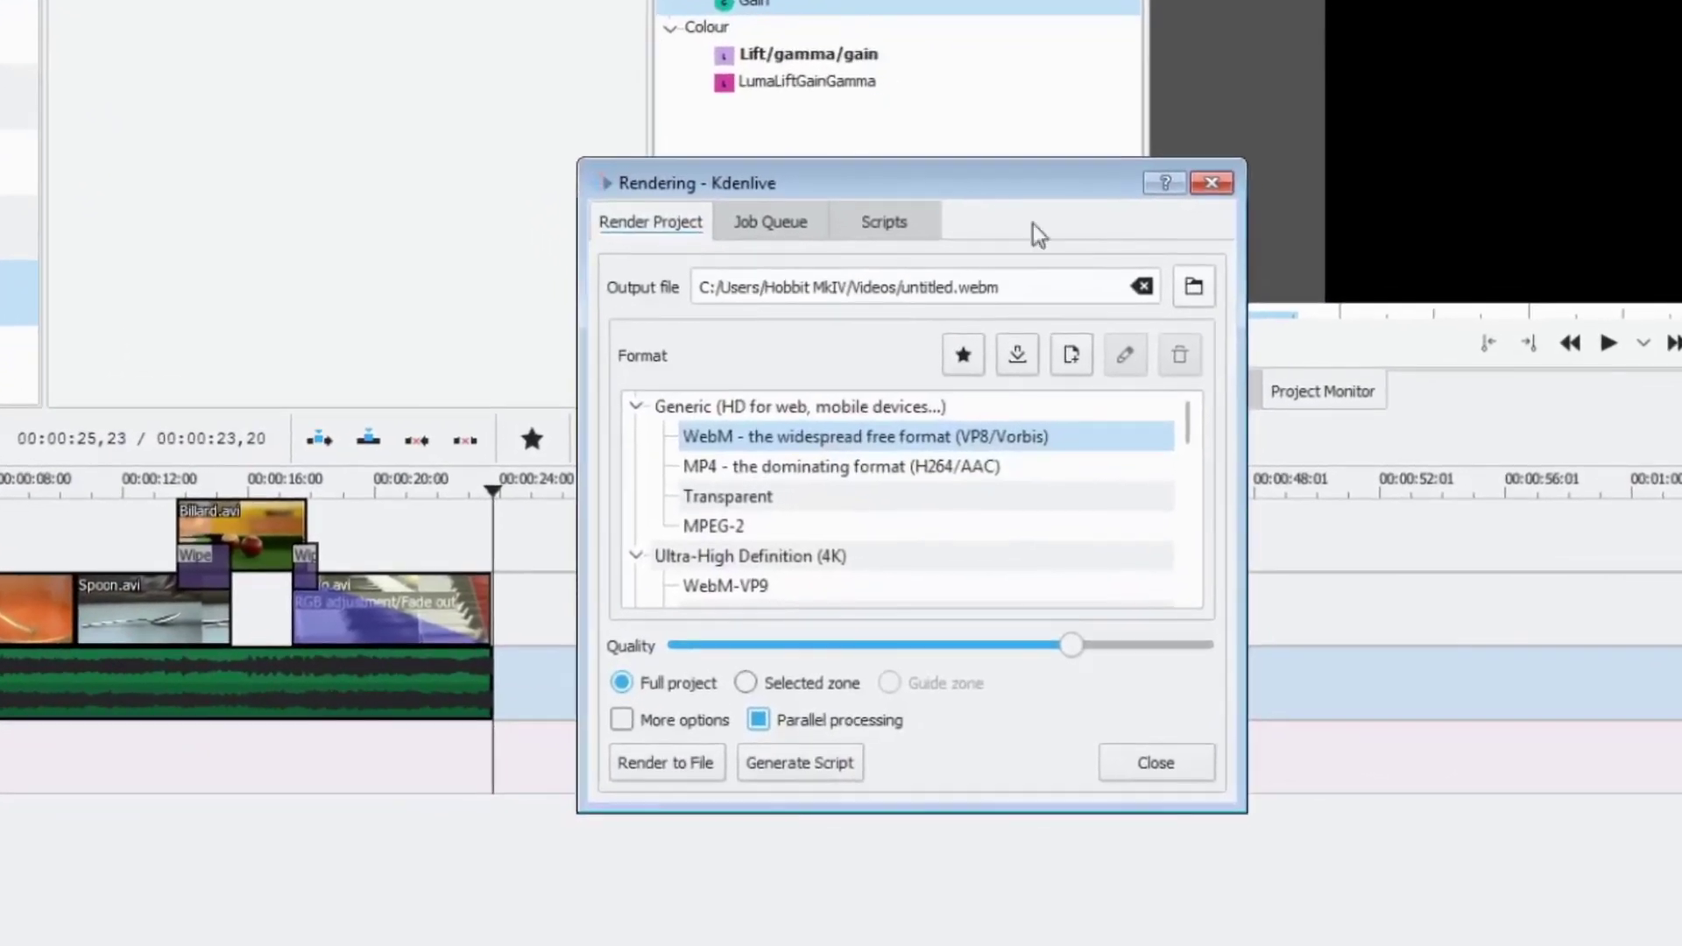
click(757, 467)
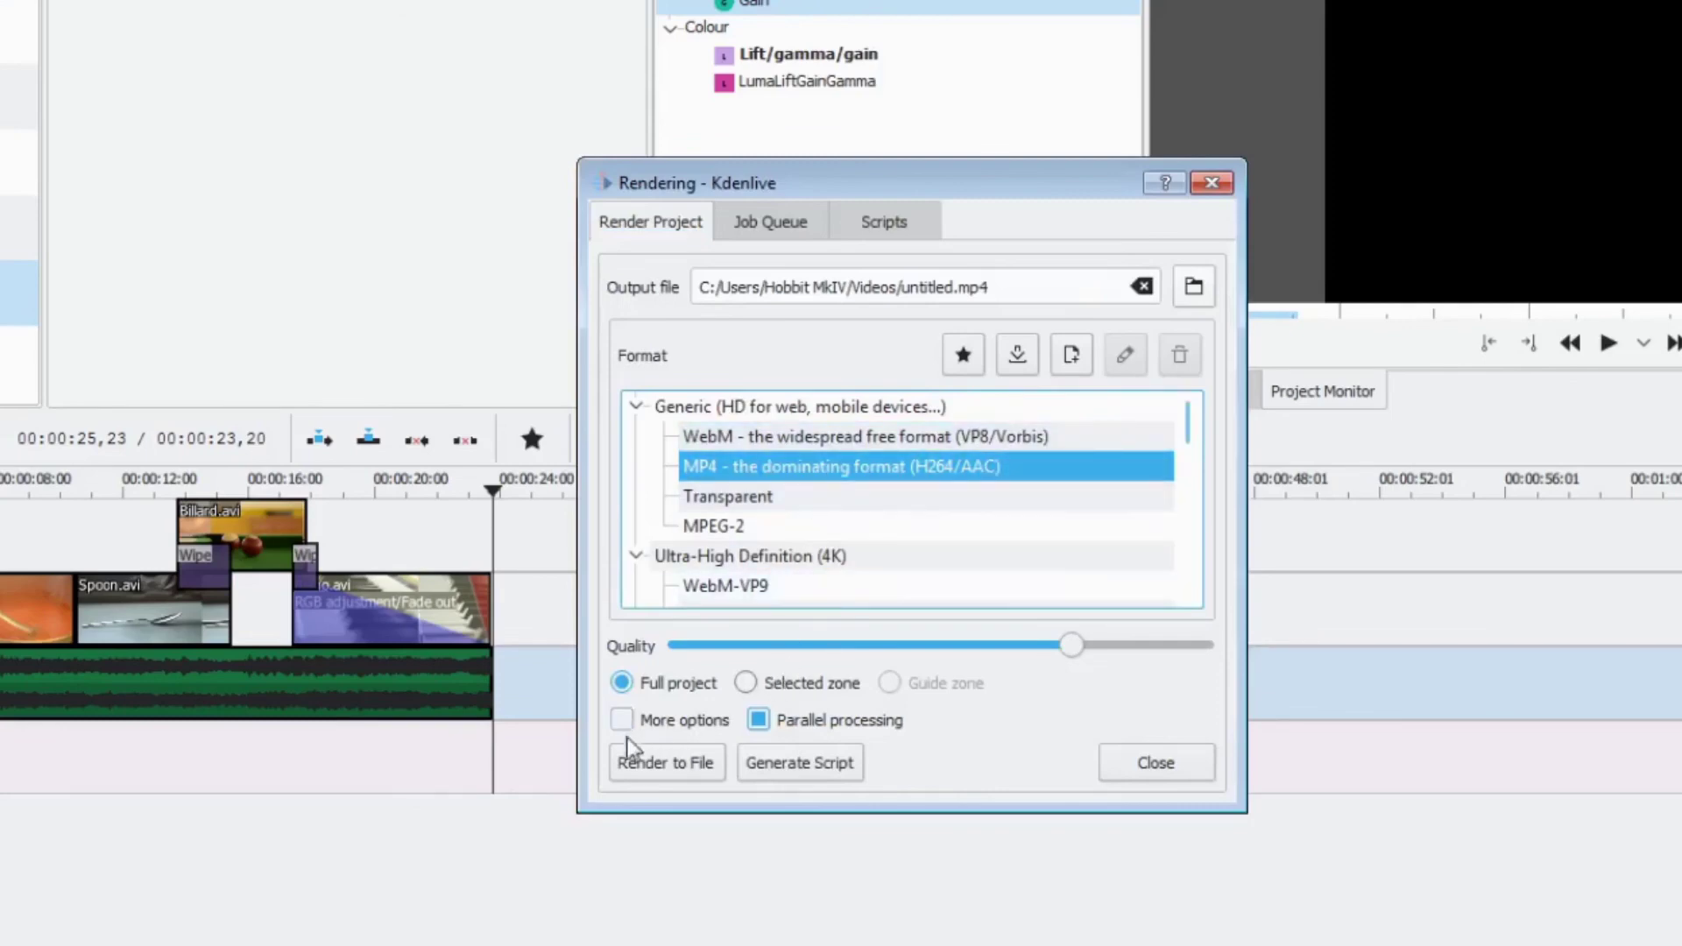
click(658, 763)
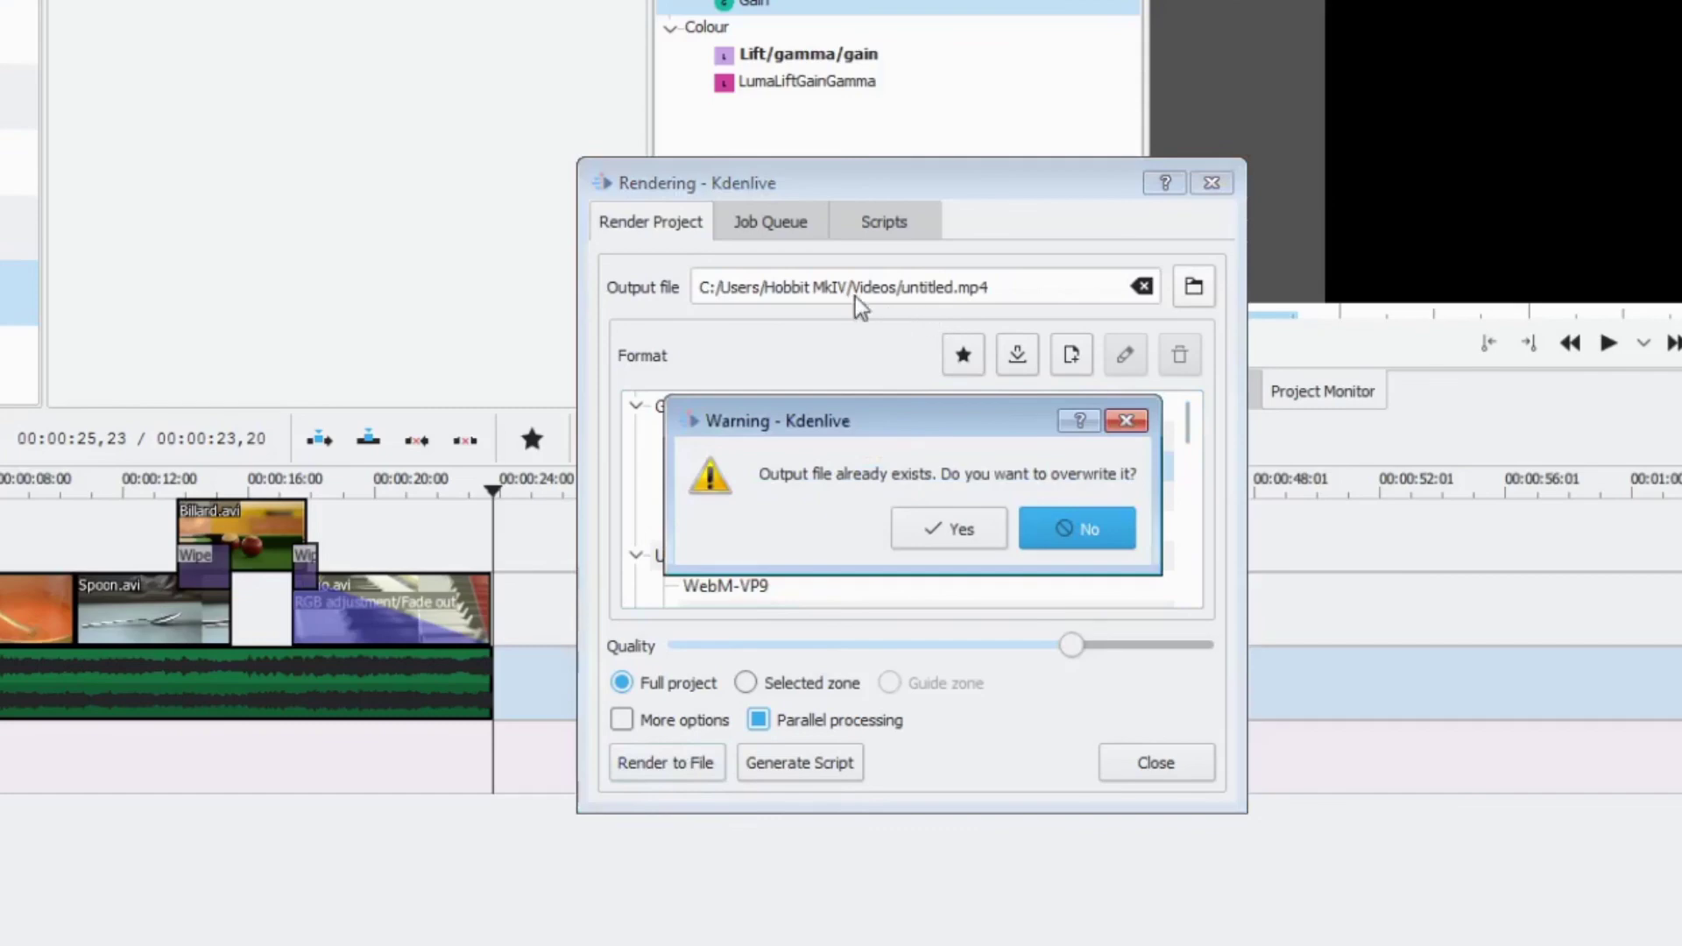
click(1081, 528)
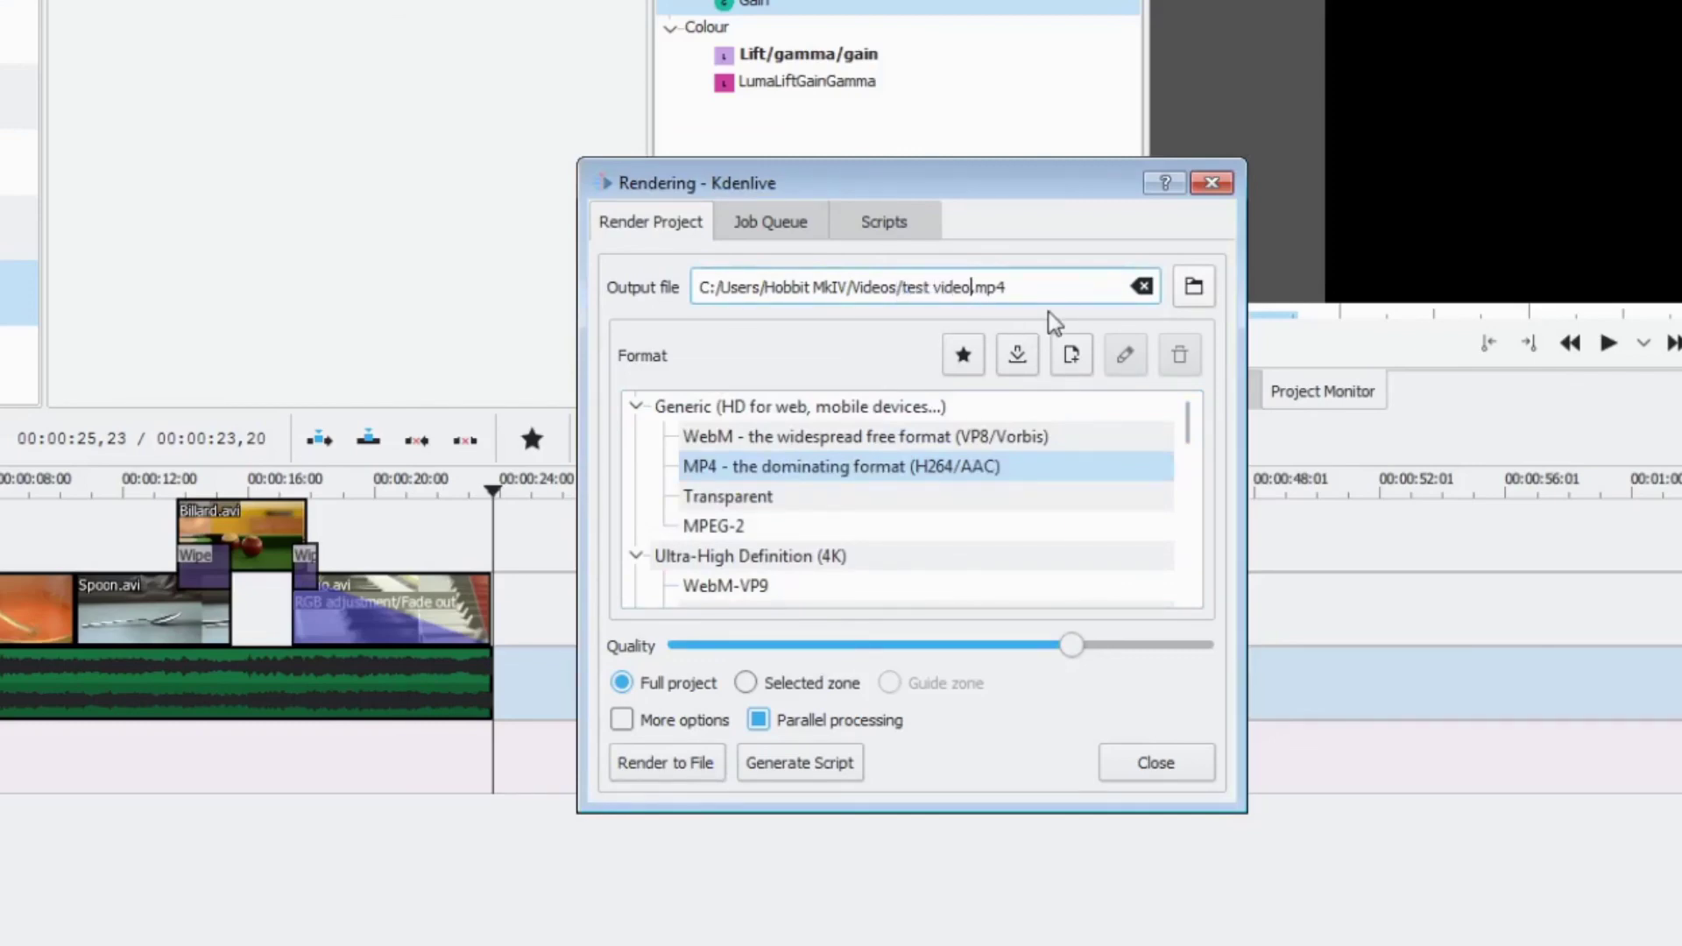
click(692, 770)
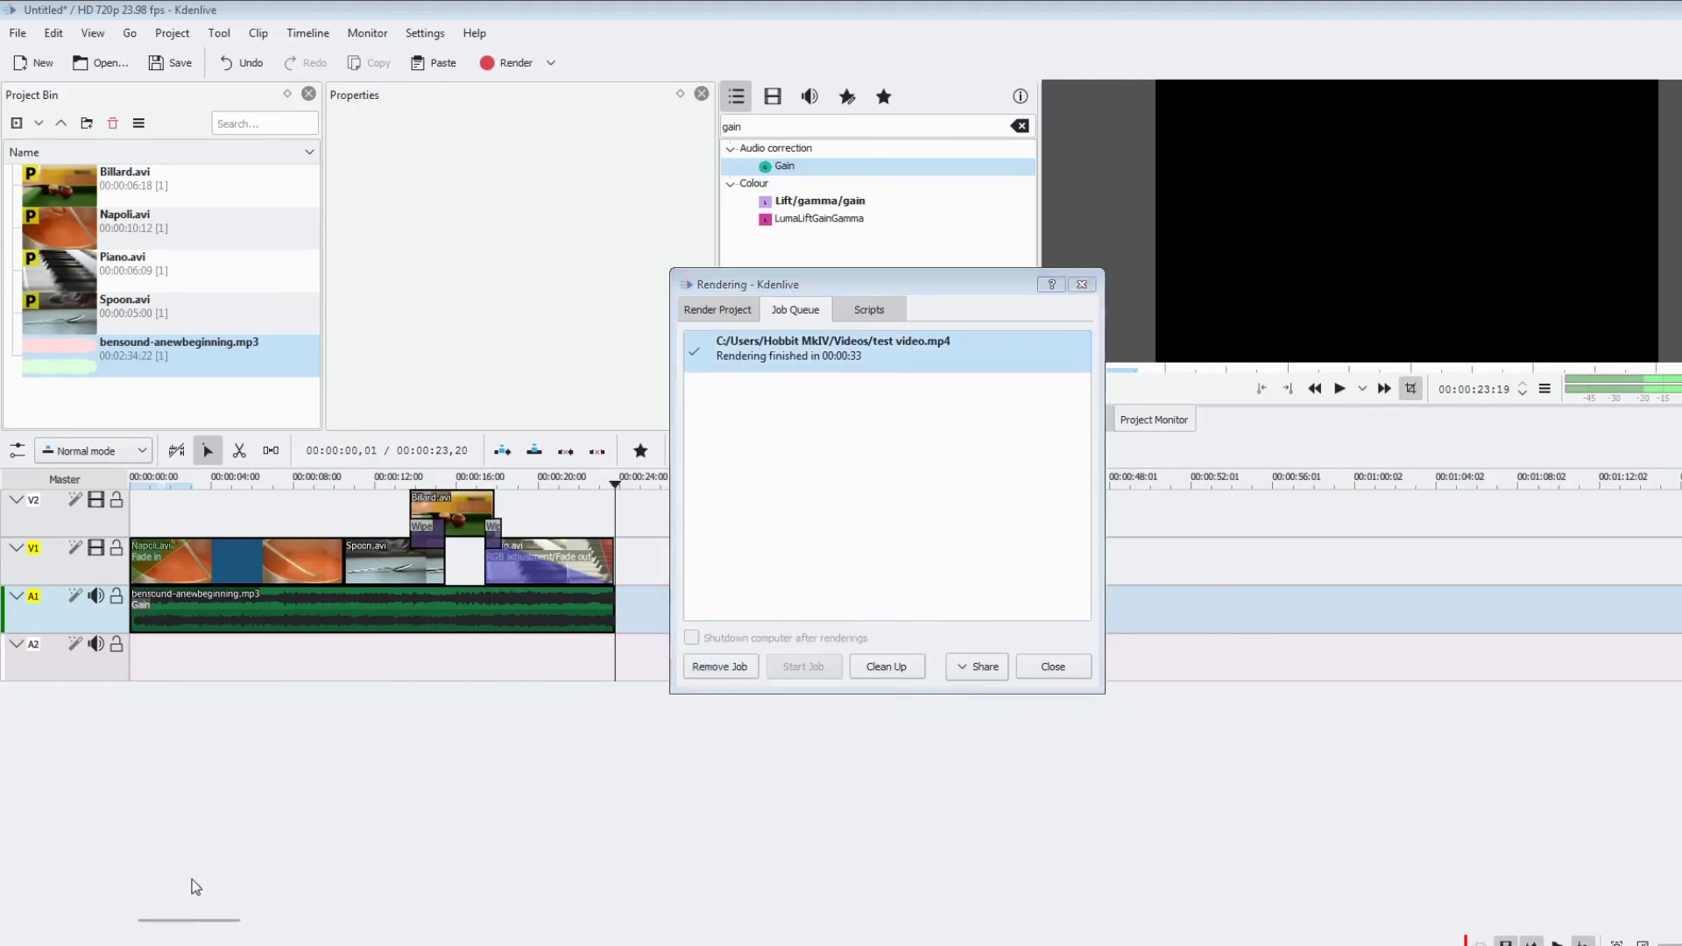
Step: Switch to the file manager and play the rendered test video.mp4 from the Videos library
click(169, 942)
click(711, 769)
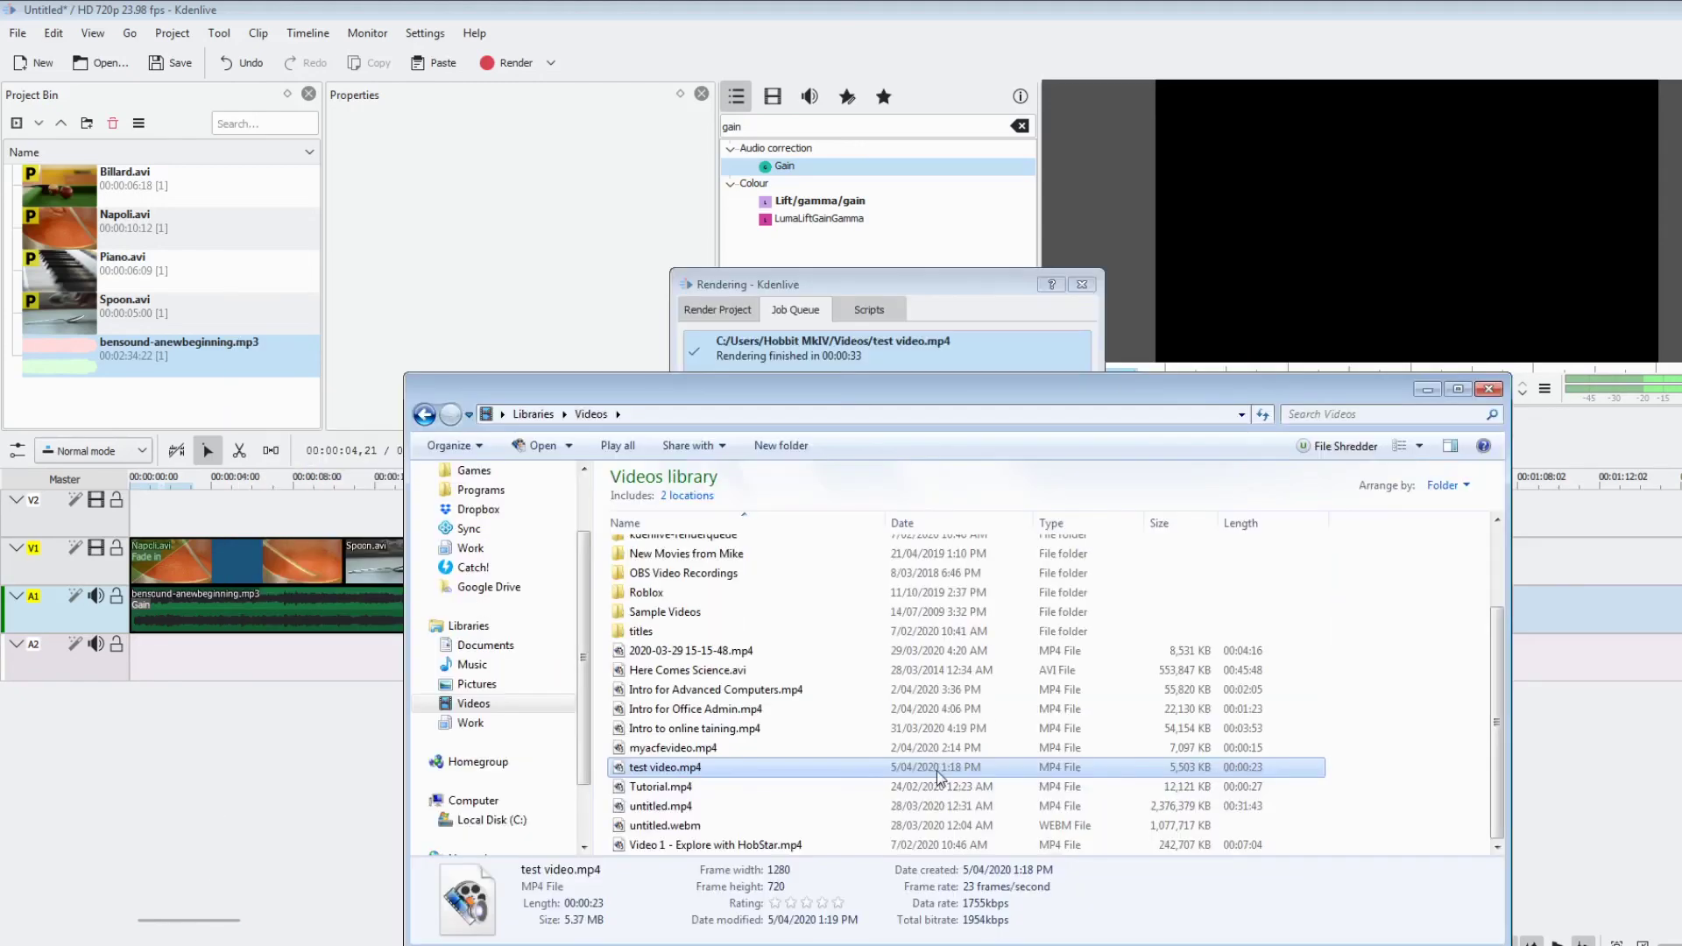
double_click(659, 769)
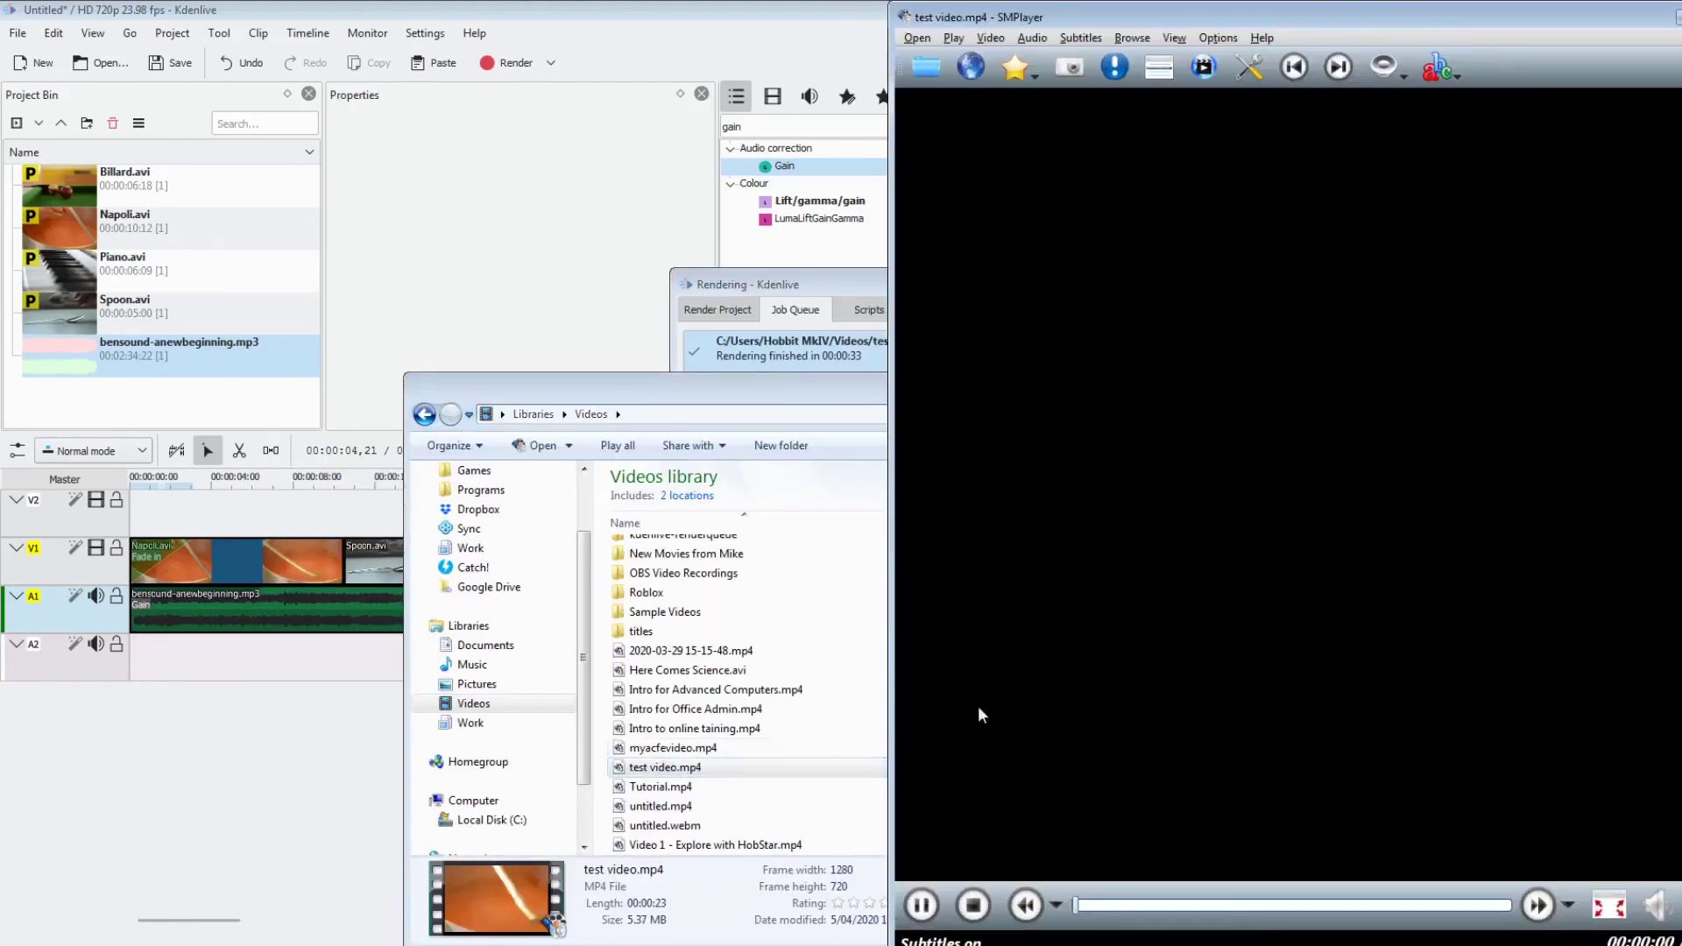